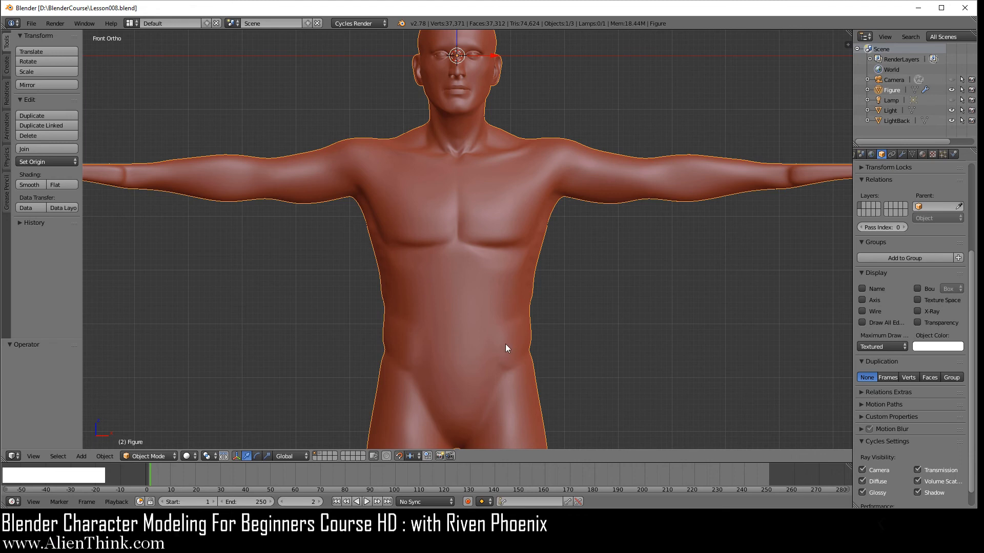
- Toggle snapping during transform and choose its snap element for the front view of the figure
middle_drag(540, 265, 432, 235)
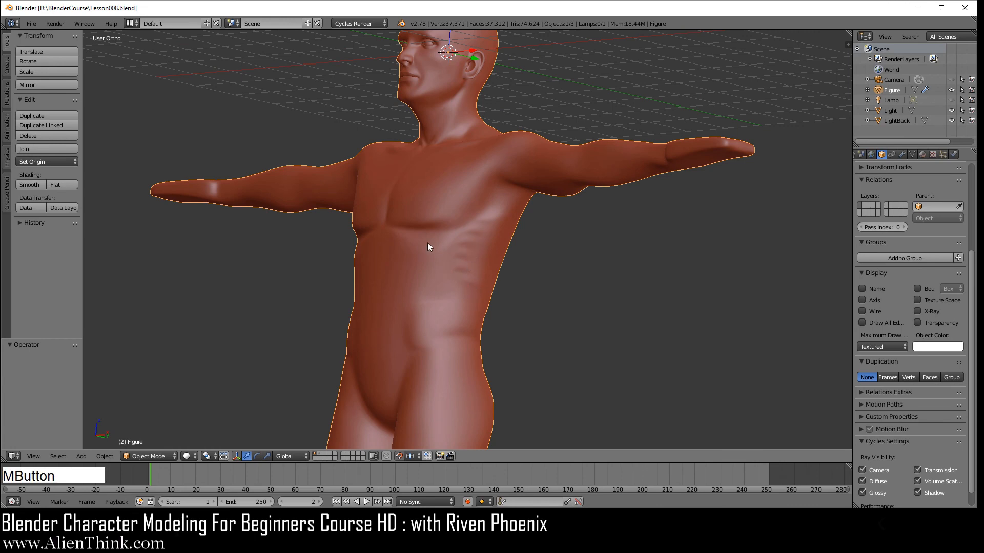
mouse_move(427, 242)
middle_down()
mouse_move(495, 236)
mouse_move(443, 247)
middle_up()
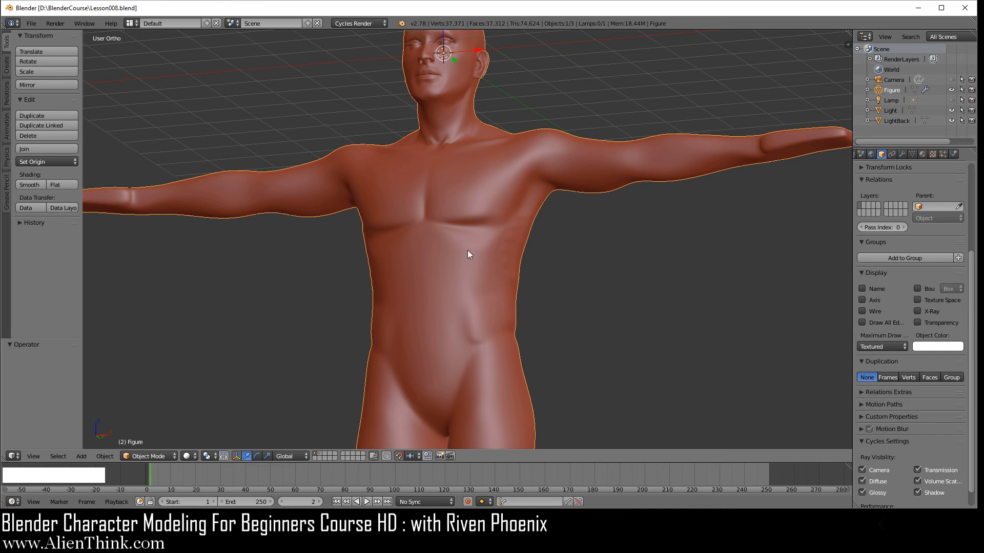
key(KP_1)
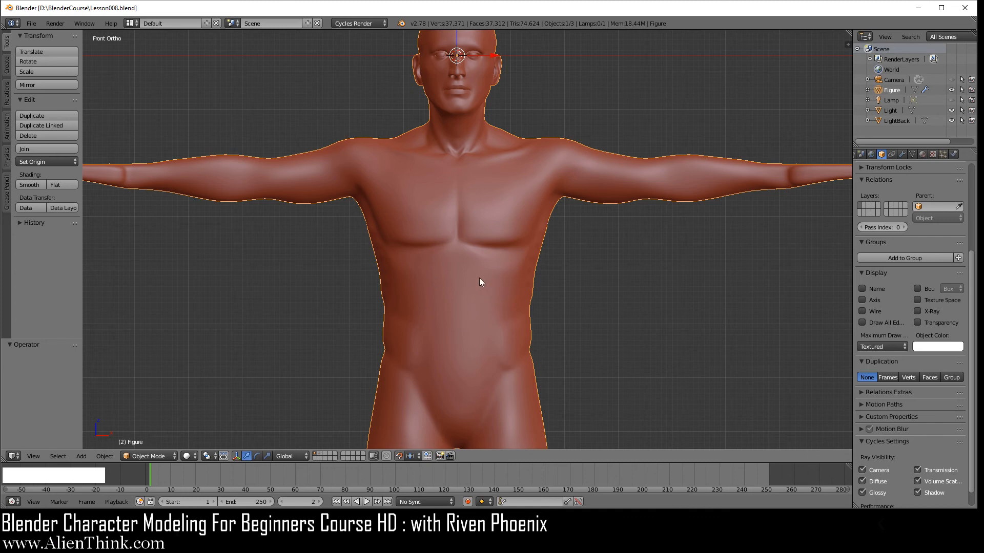
click(400, 456)
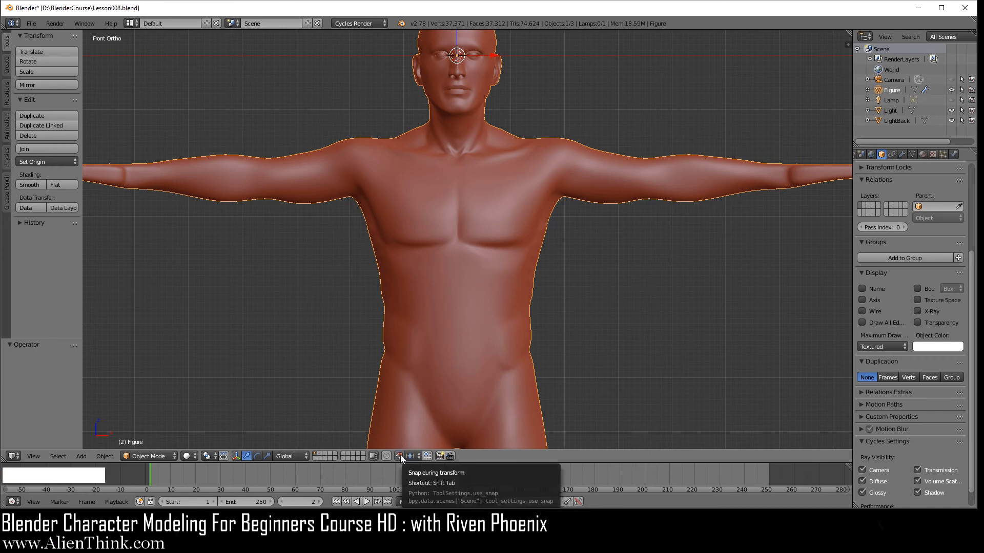
click(409, 456)
click(423, 444)
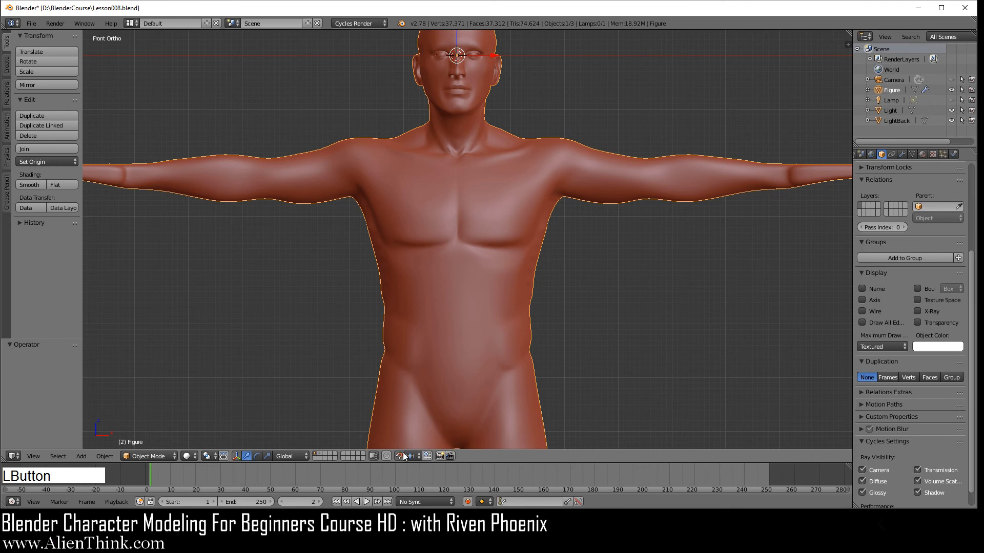
- Enter Edit Mode on the figure and remove the existing shortcut from the Rotate Edge CW command
click(154, 456)
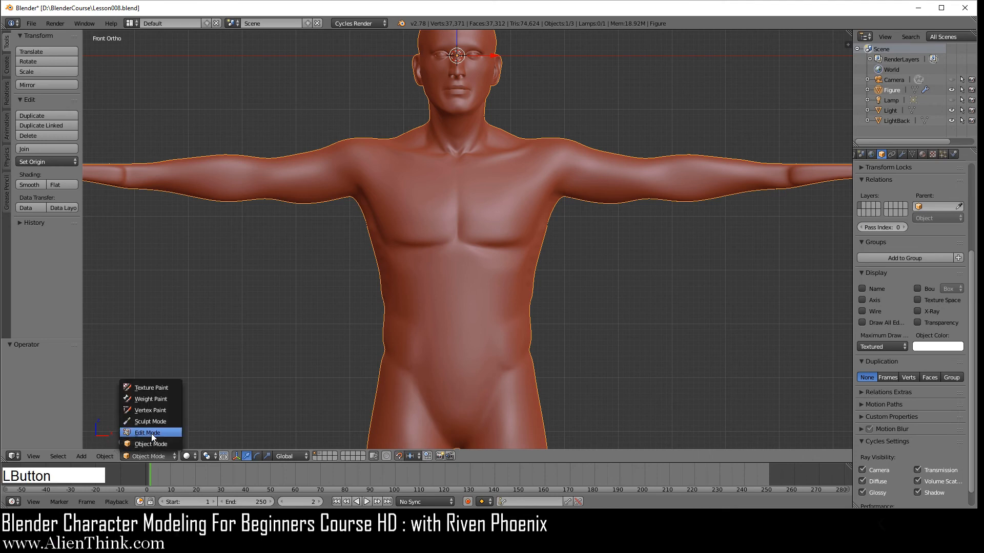
click(152, 433)
click(103, 456)
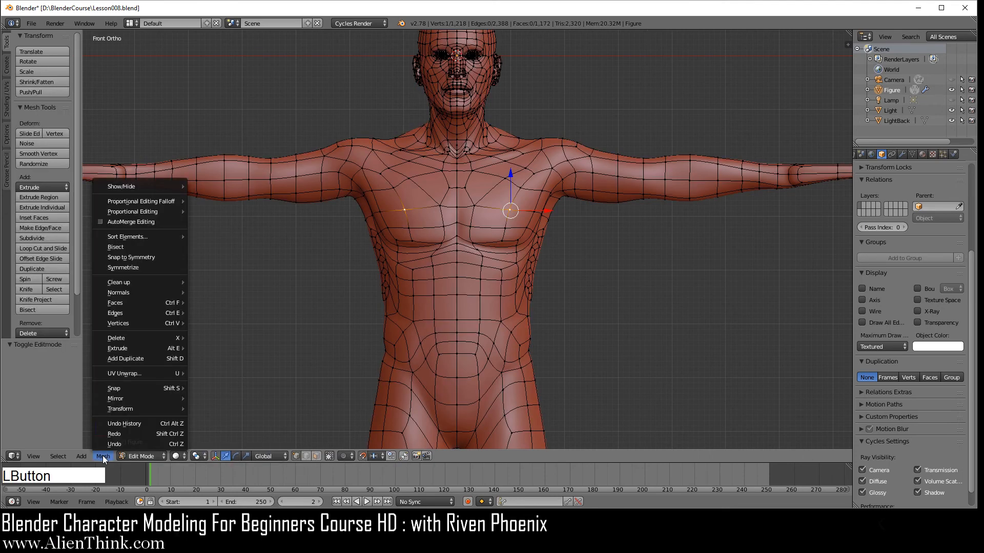
mouse_move(140, 312)
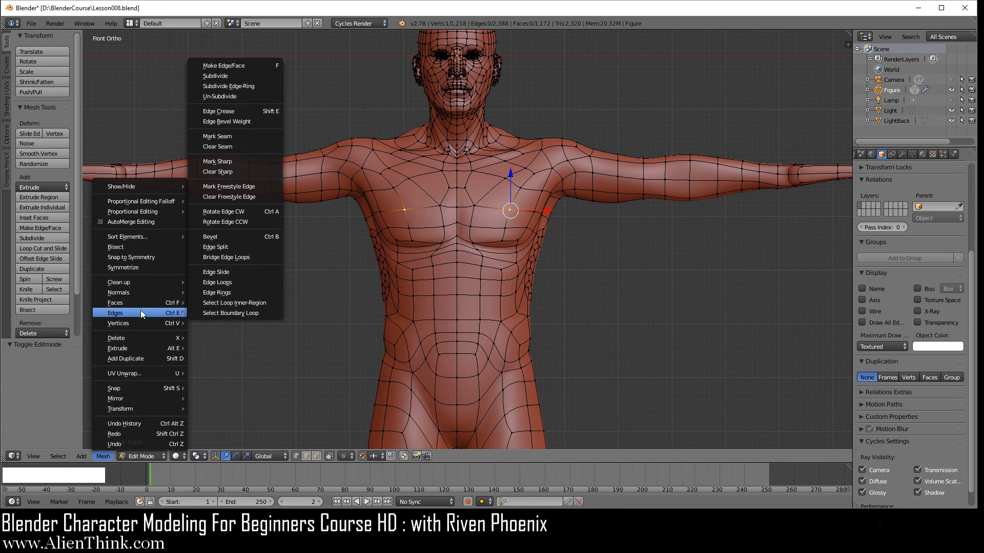
right_click(265, 209)
click(246, 216)
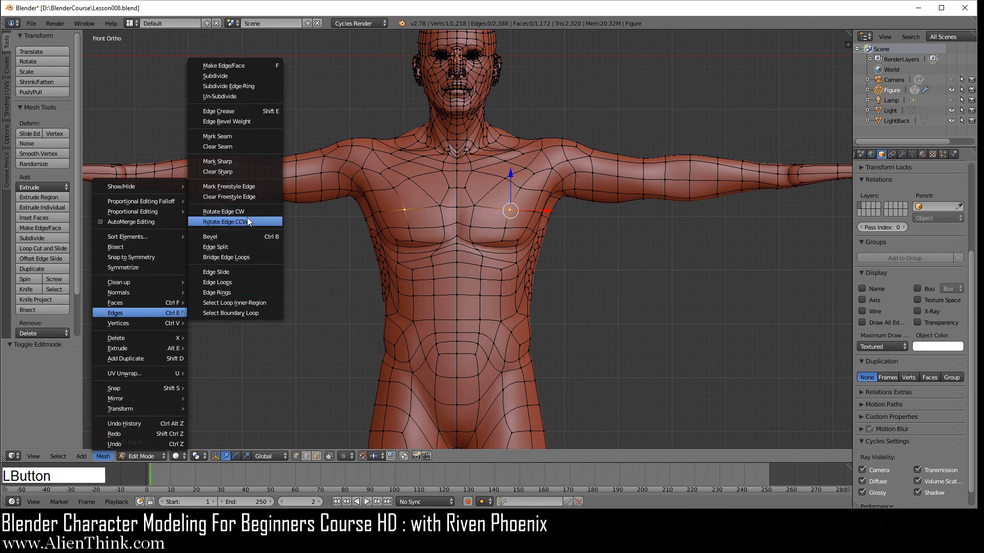
- Assign Ctrl+A as the shortcut for the Rotate Edge CW command
right_click(261, 210)
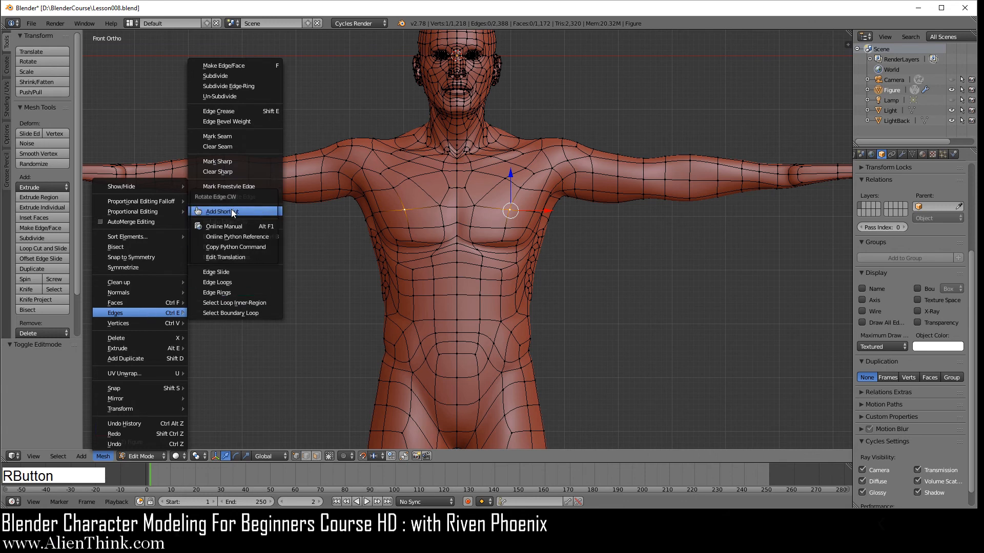
click(231, 210)
key(ctrl)
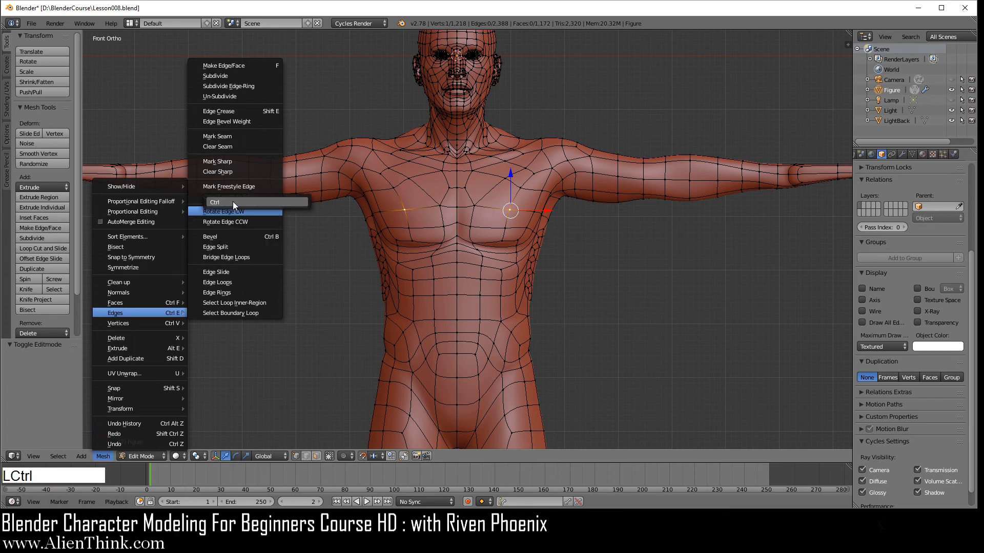
key(ctrl+a)
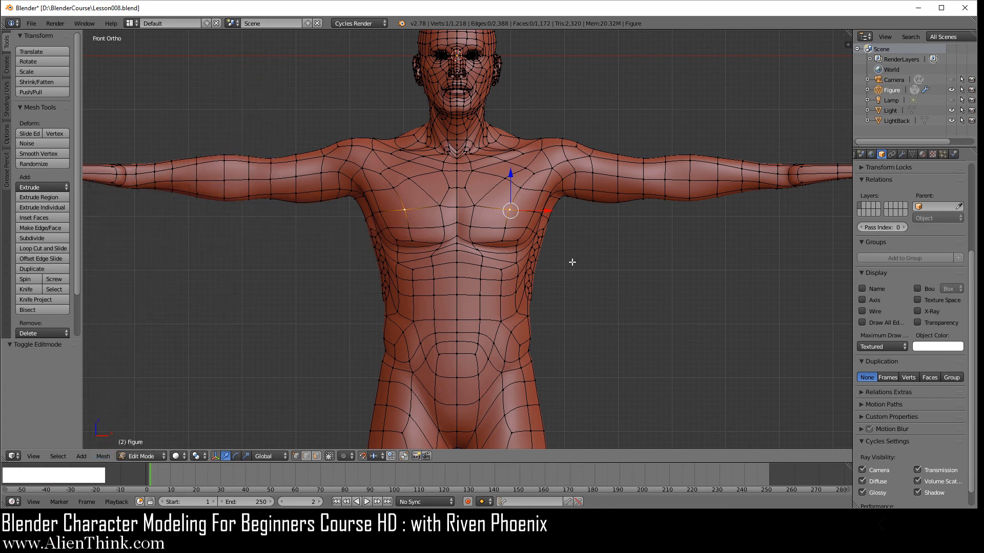
- In edge selection mode, rotate the horizontal edge across the lower chest muscle clockwise and clear the selection
scroll(541, 288, up, 2)
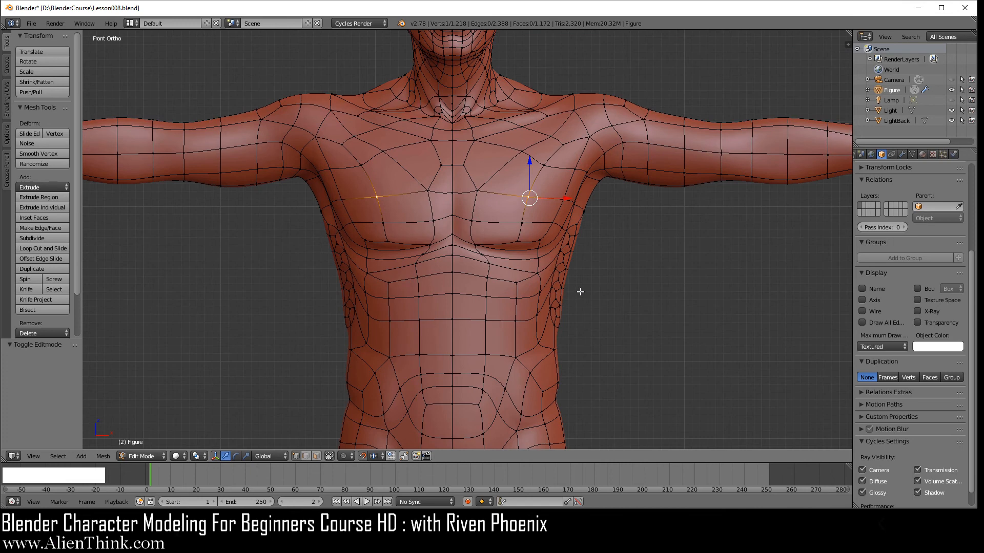
key(a)
key(a)
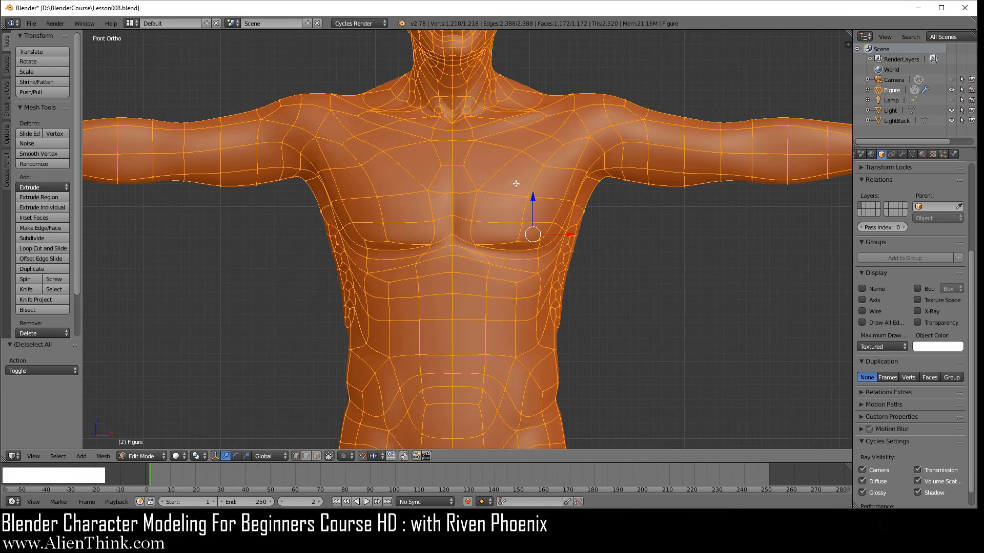
key(a)
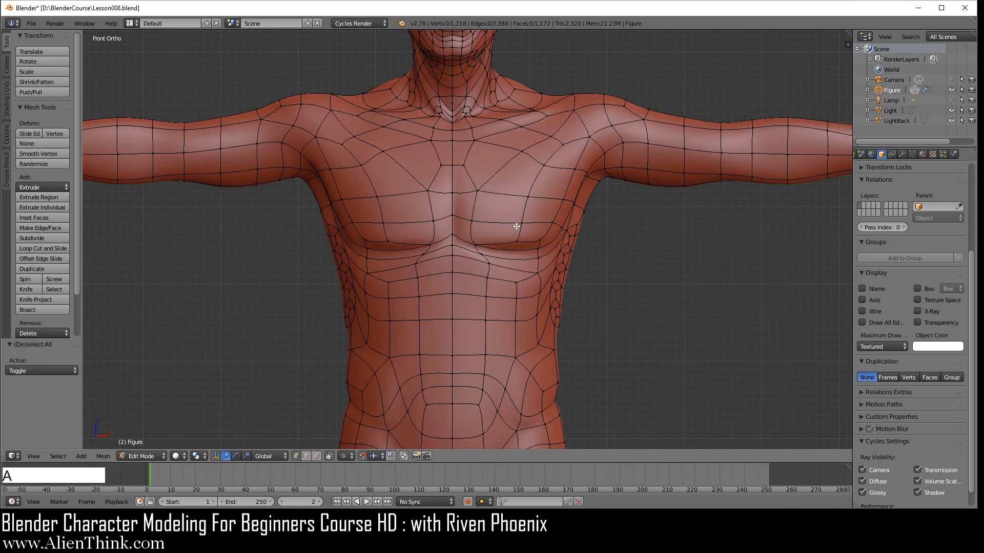
click(306, 456)
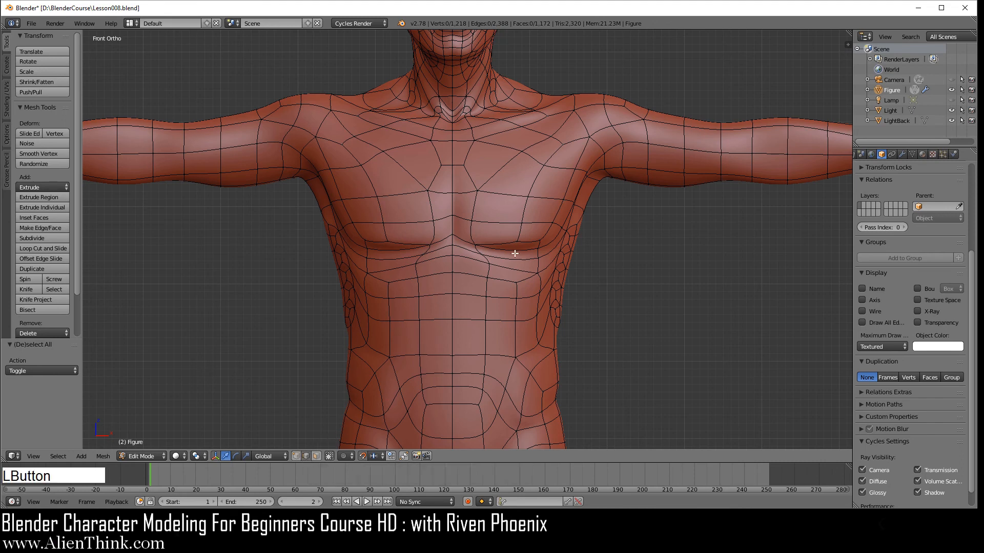
right_click(505, 226)
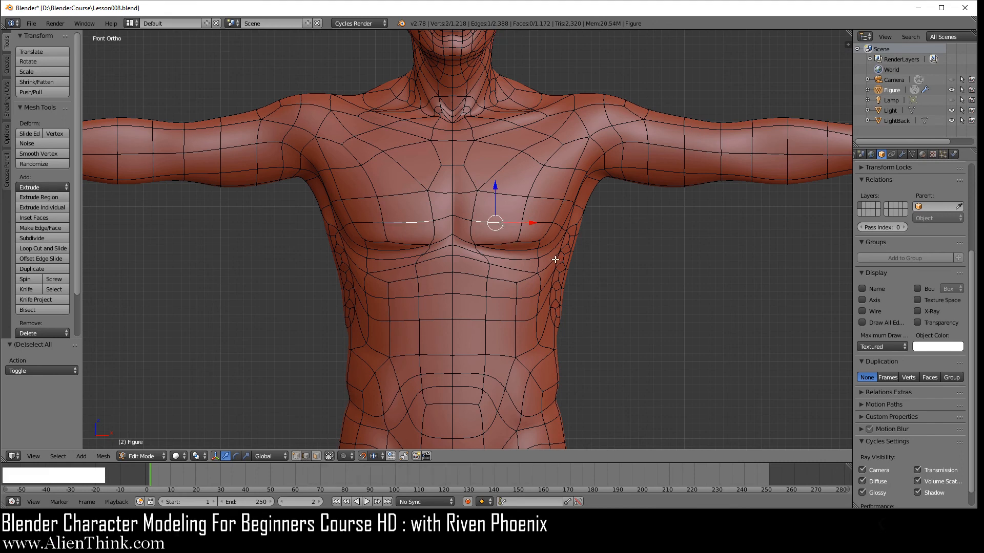
key(ctrl+a)
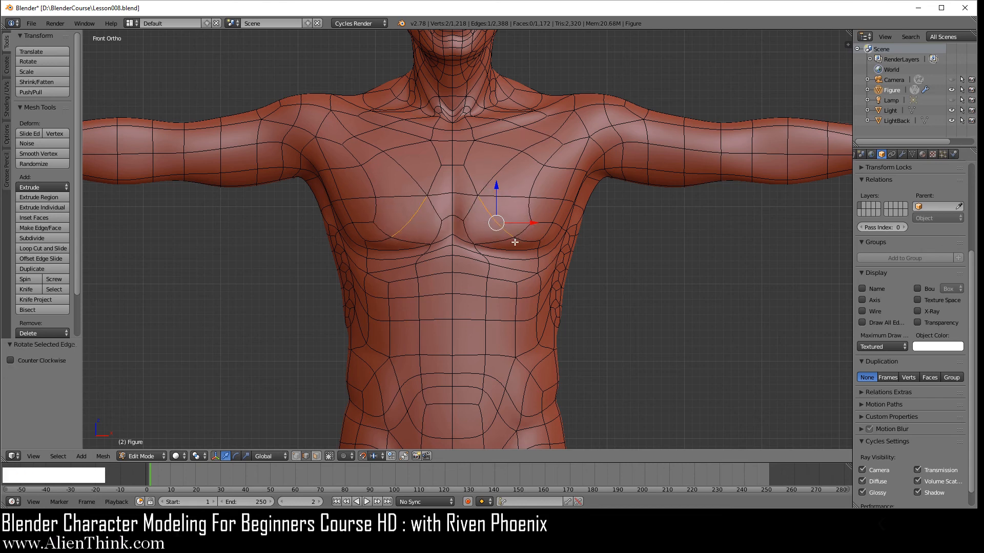
key(a)
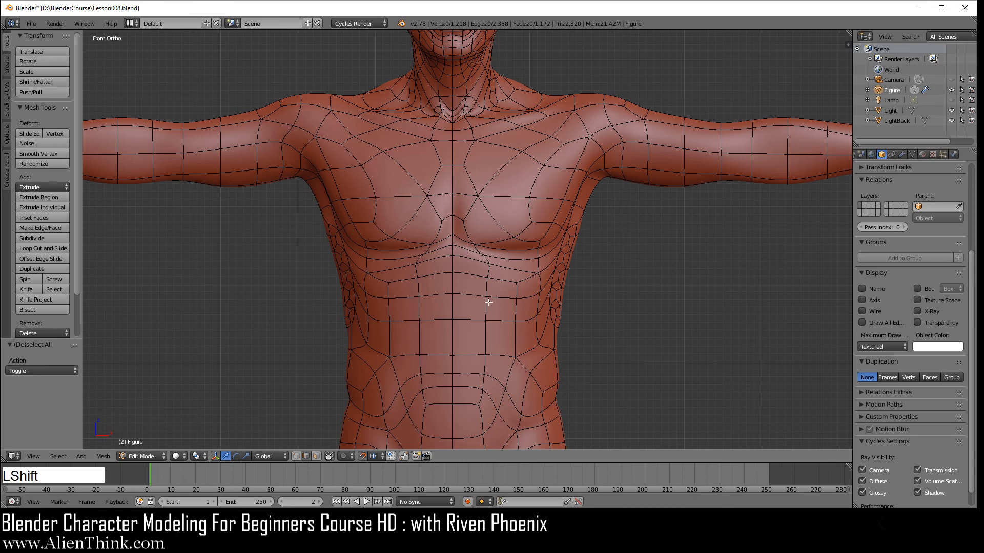
- Add one centred loop cut around the torso across the middle of the abdomen, and clear the selection
shift+middle_drag(491, 304, 488, 219)
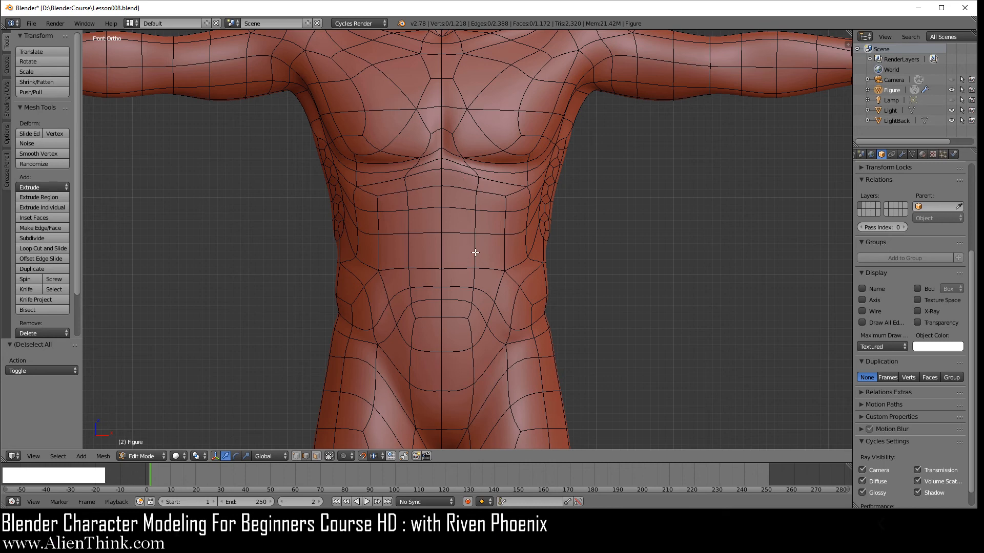
key(ctrl)
key(ctrl+r)
click(478, 255)
right_click(497, 263)
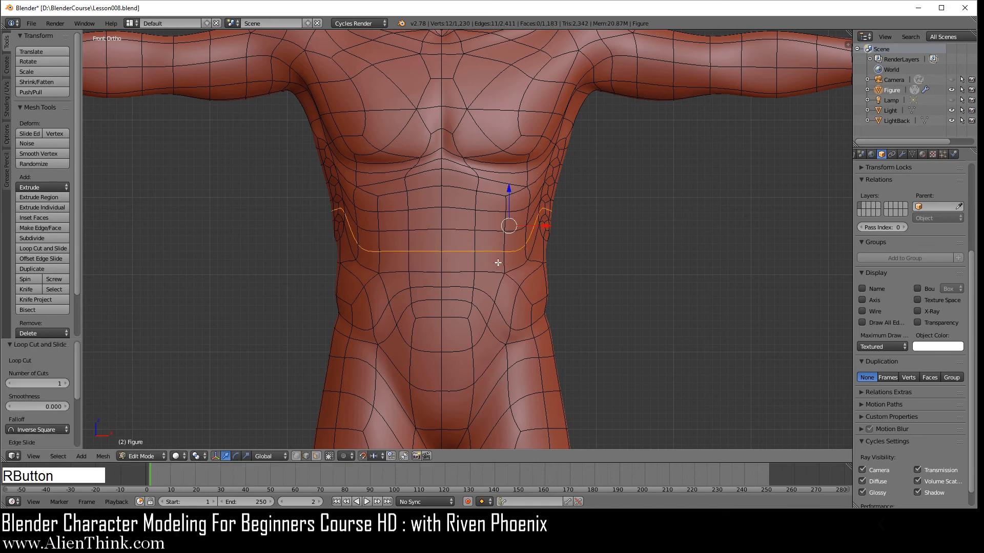
middle_drag(658, 238, 433, 153)
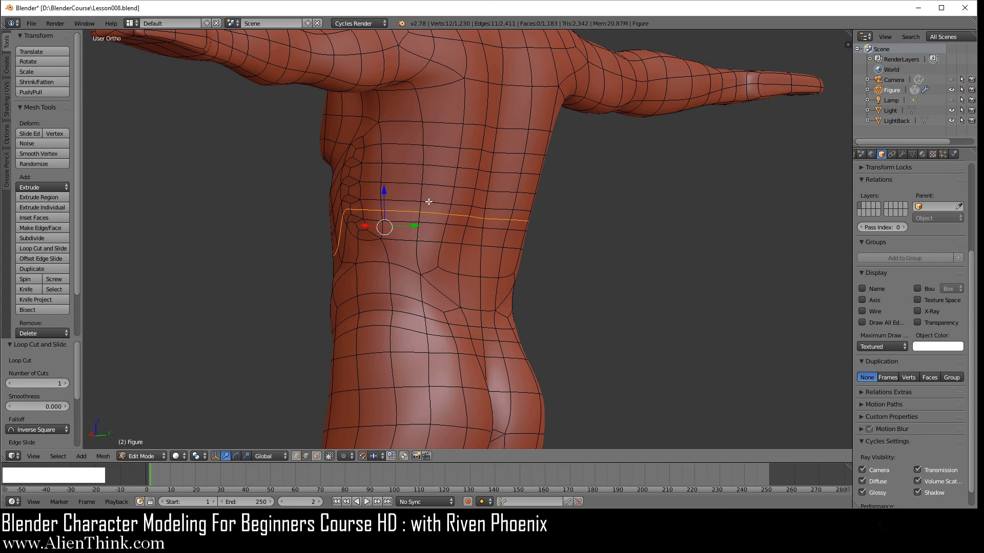
middle_drag(398, 209, 598, 277)
key(KP_1)
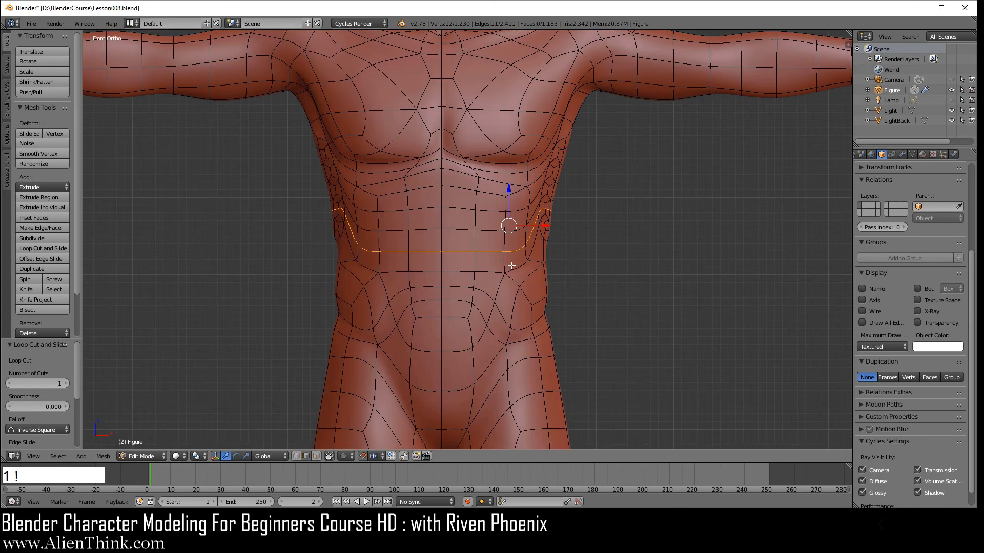
key(a)
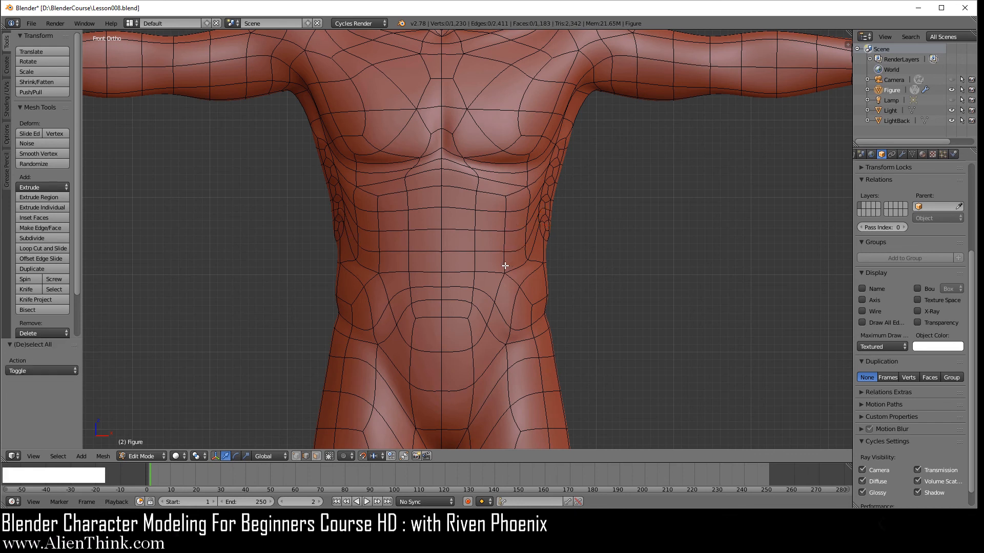
- Smooth the face at the outer side of the abdomen above the new loop twice and check the surface in Object Mode
click(316, 456)
right_click(516, 237)
scroll(552, 259, up, 2)
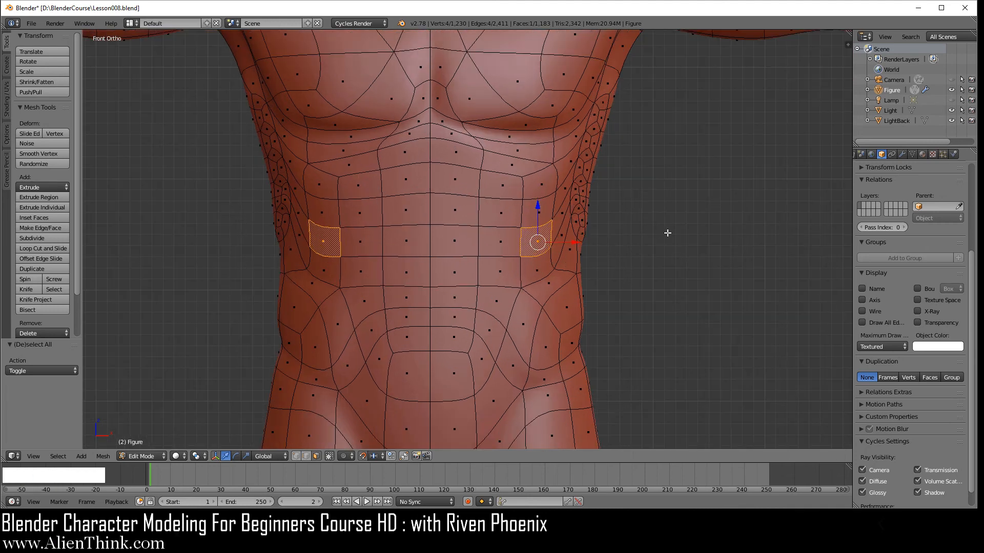
key(w)
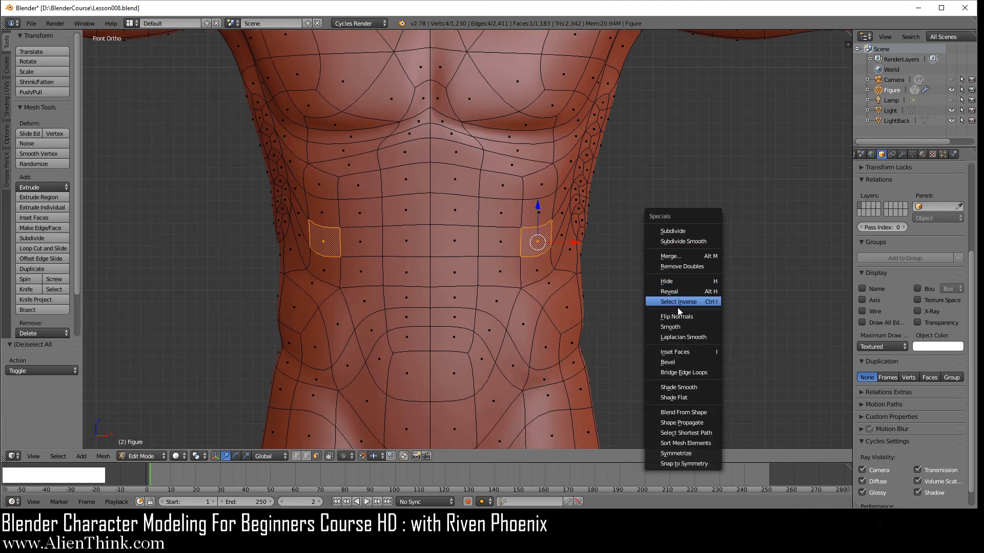
click(680, 327)
key(w)
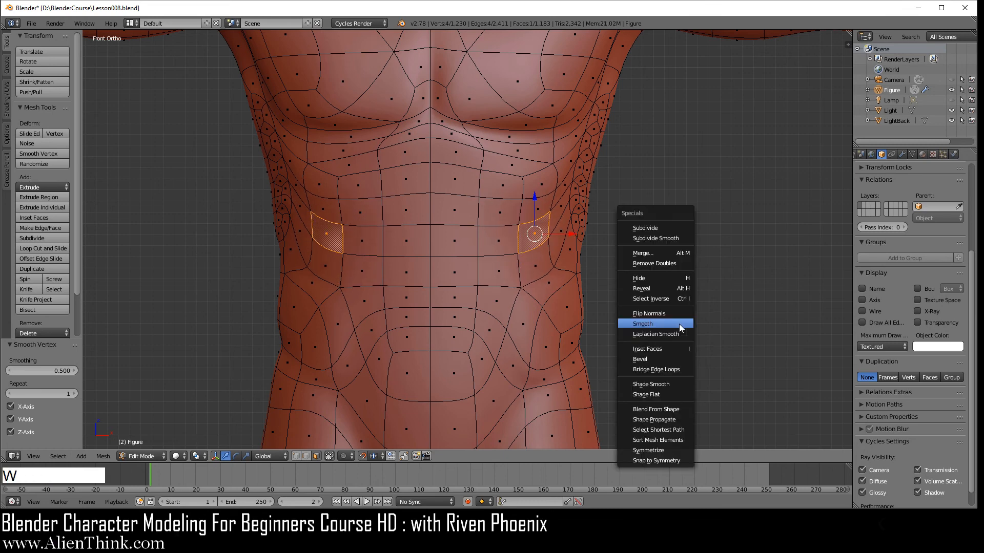
click(680, 324)
key(Tab)
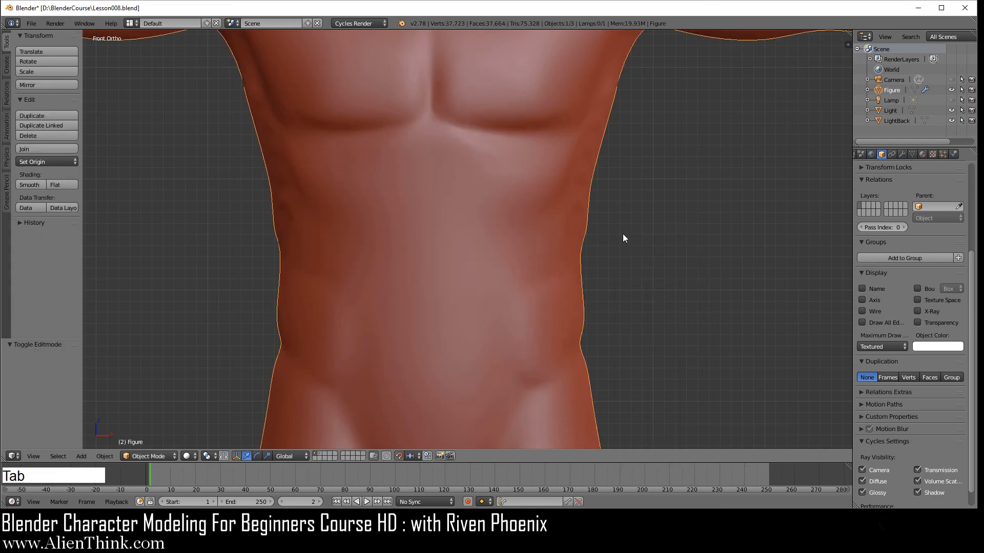
middle_drag(623, 237, 528, 197)
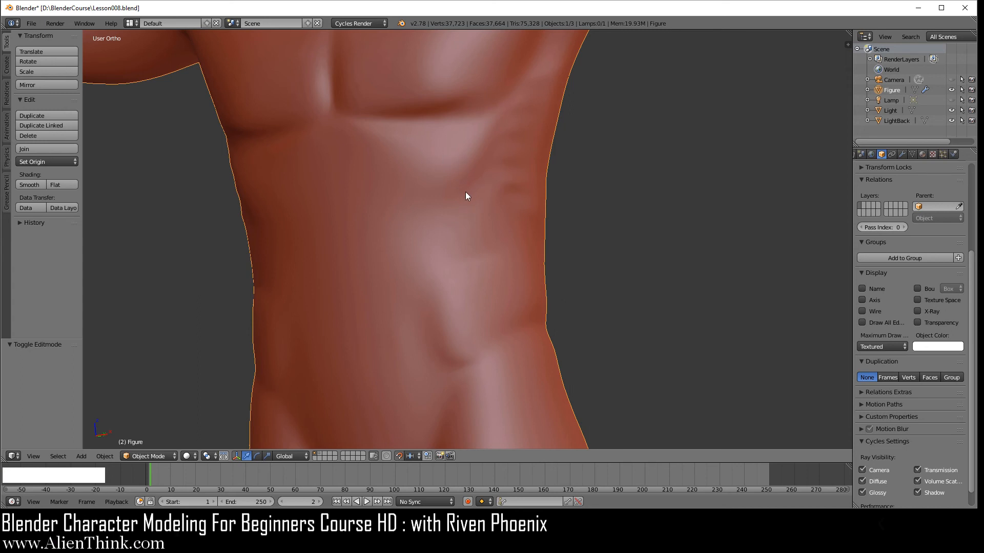
key(KP_1)
- Move the vertex at the smoothed face's upper outer corner 0.030 outward along X, and return to Object Mode
key(Tab)
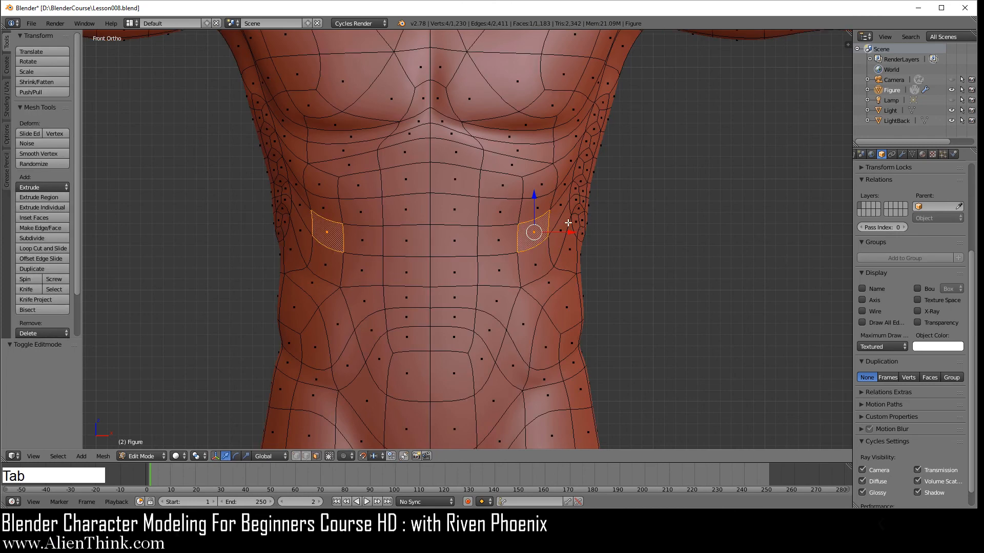
click(306, 456)
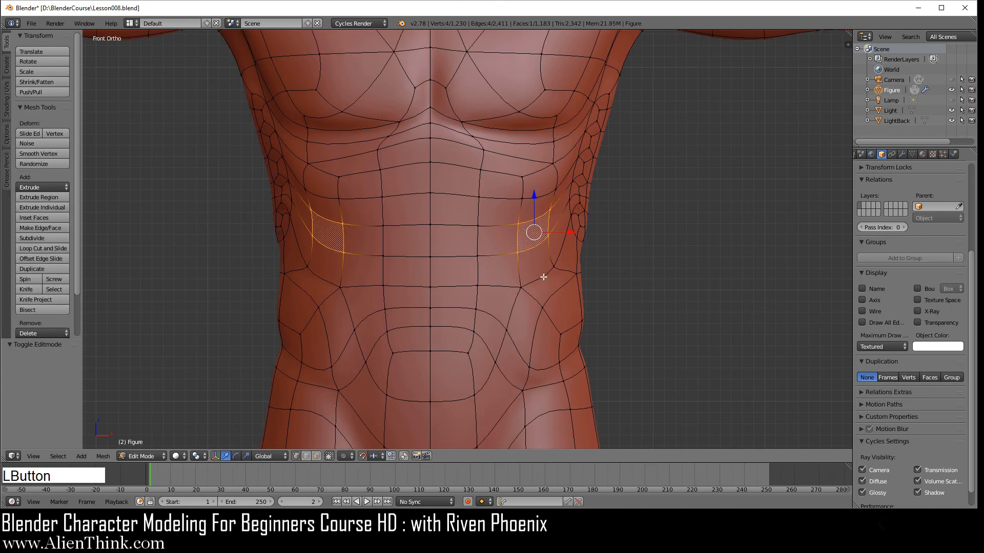
right_click(556, 212)
scroll(639, 226, up, 7)
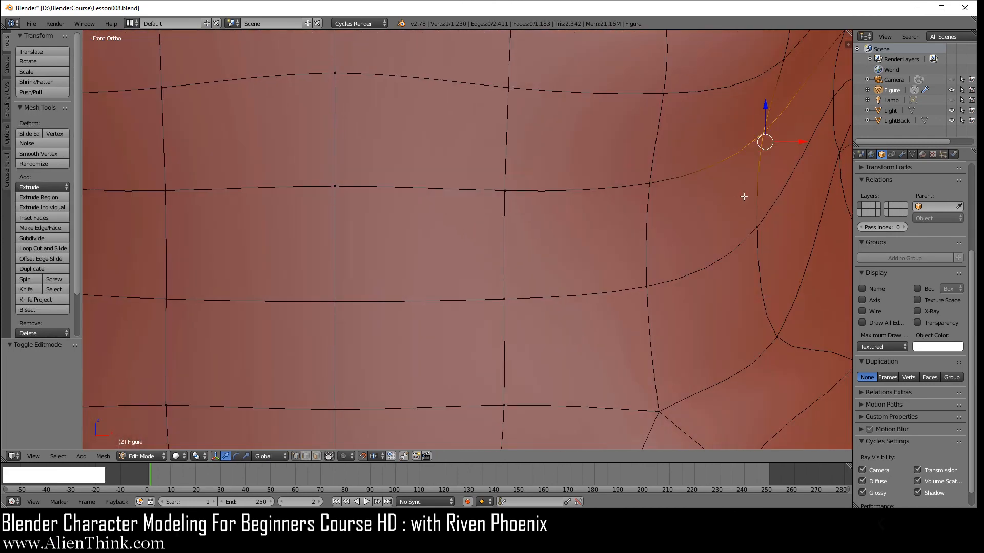
shift+middle_drag(768, 184, 513, 288)
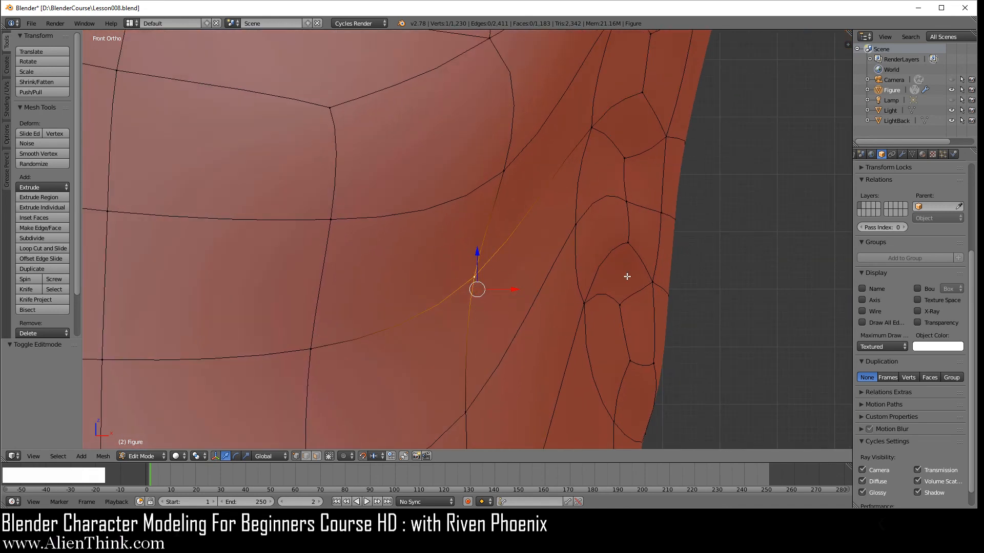
drag(514, 289, 531, 290)
scroll(538, 296, down, 7)
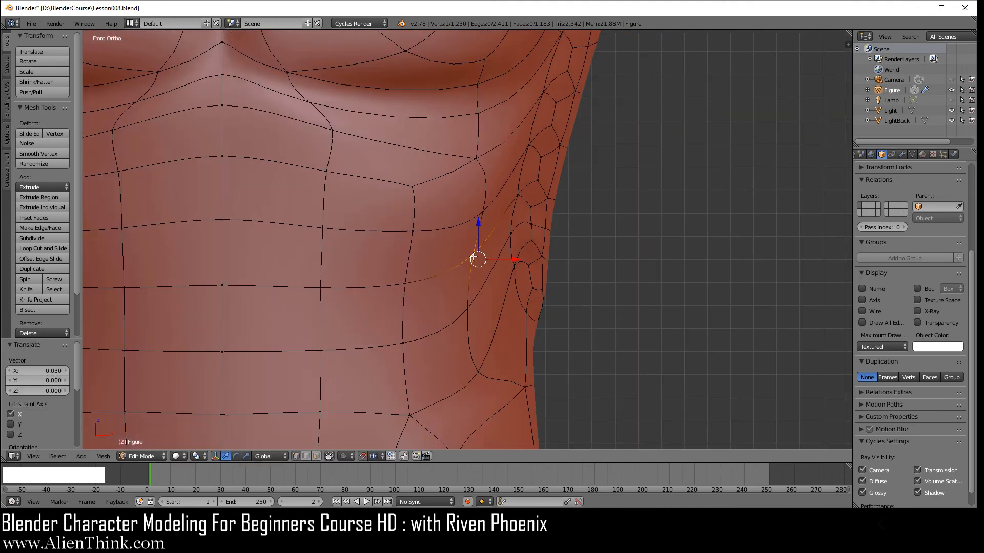
shift+scroll(514, 281, up, 2)
shift+middle_drag(450, 279, 573, 251)
key(Tab)
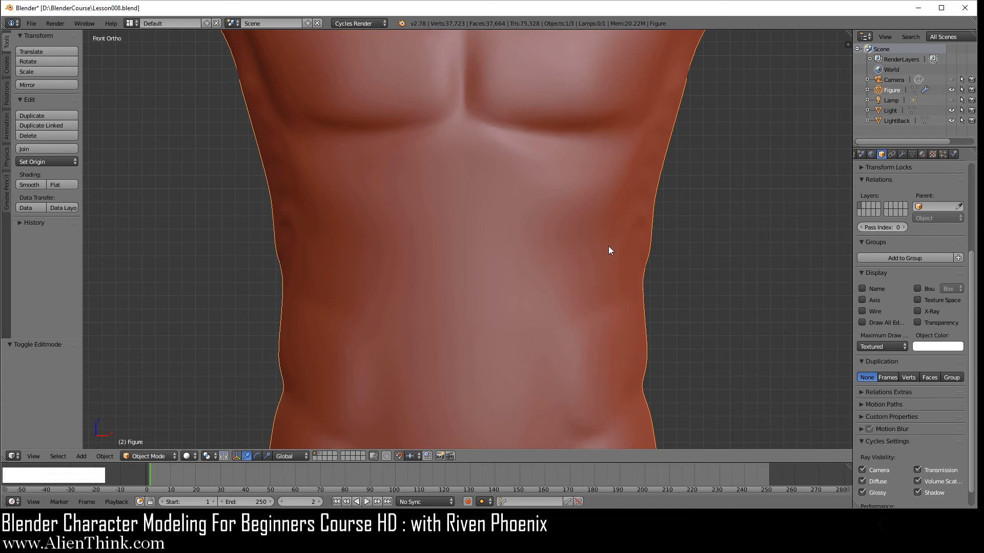
- Inspect the shaded abdomen, return to the front view in Edit Mode and clear the vertex selection
middle_drag(609, 248, 549, 245)
middle_drag(492, 267, 555, 259)
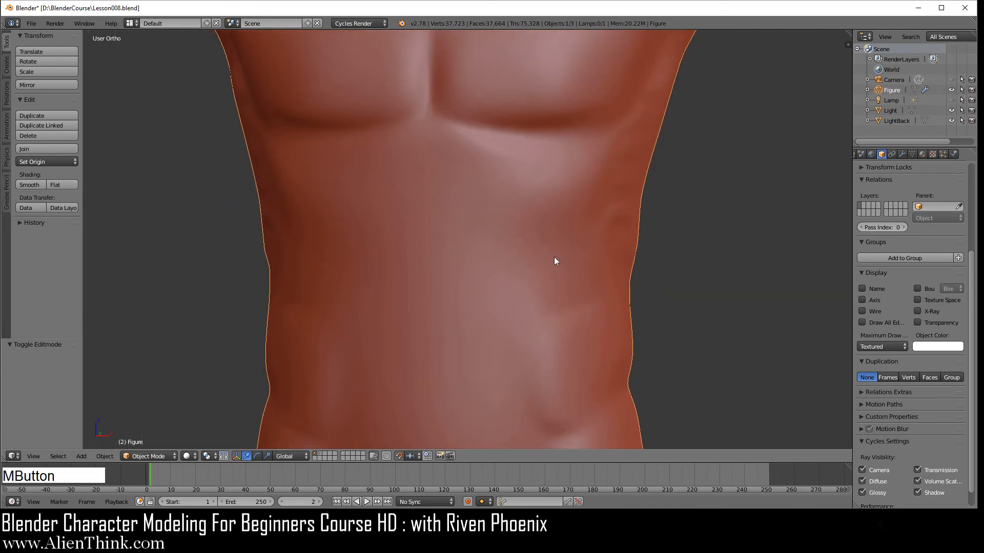
key(KP_1)
key(Tab)
scroll(533, 251, down, 2)
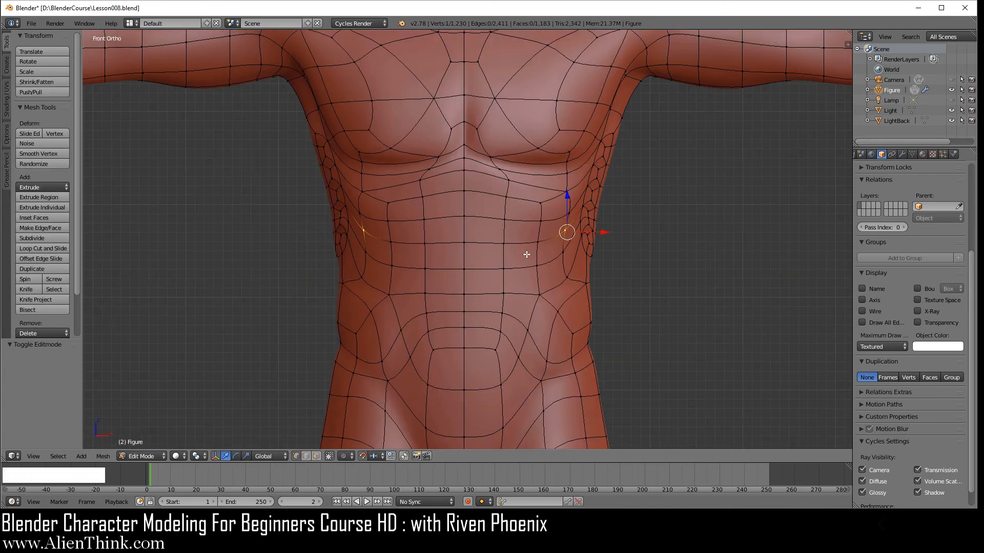
key(a)
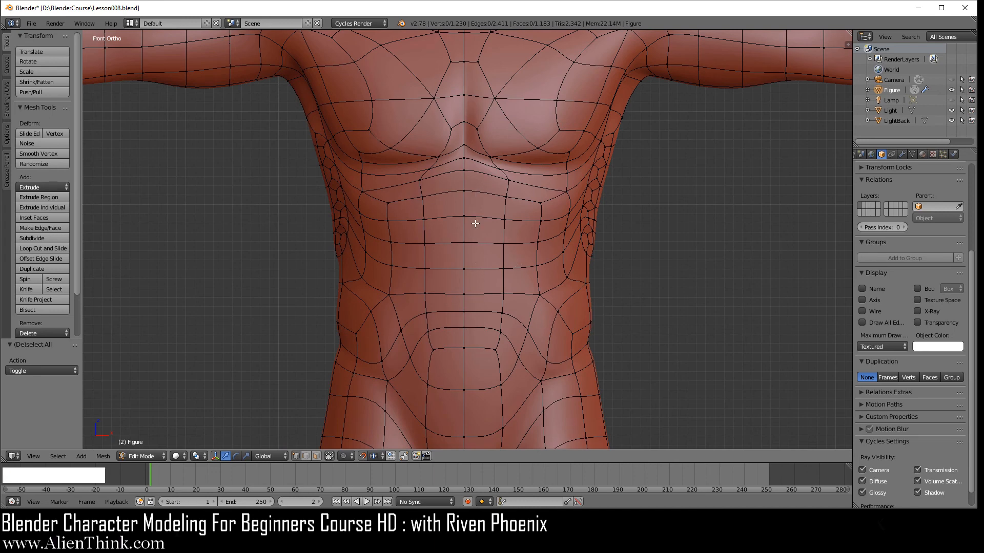
- In face selection mode, select the nine faces beside the centre line down the abdomen and move them -0.100 along Y
click(317, 456)
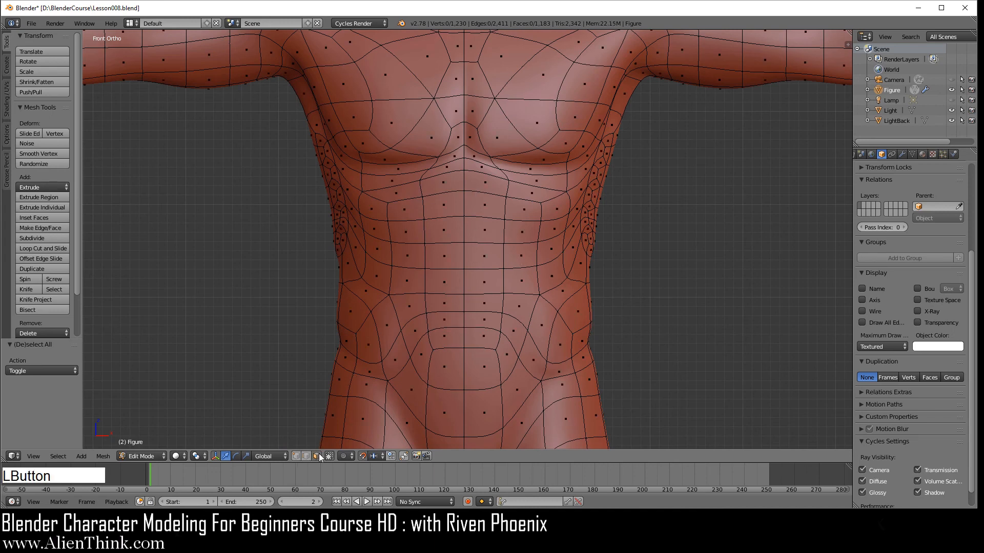
right_click(490, 204)
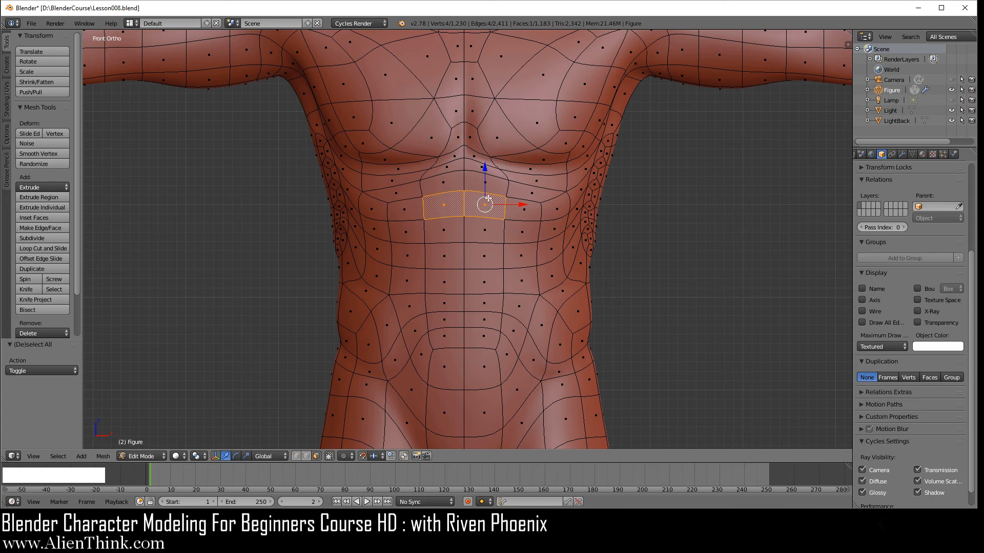
shift+right_click(487, 232)
shift+right_click(482, 255)
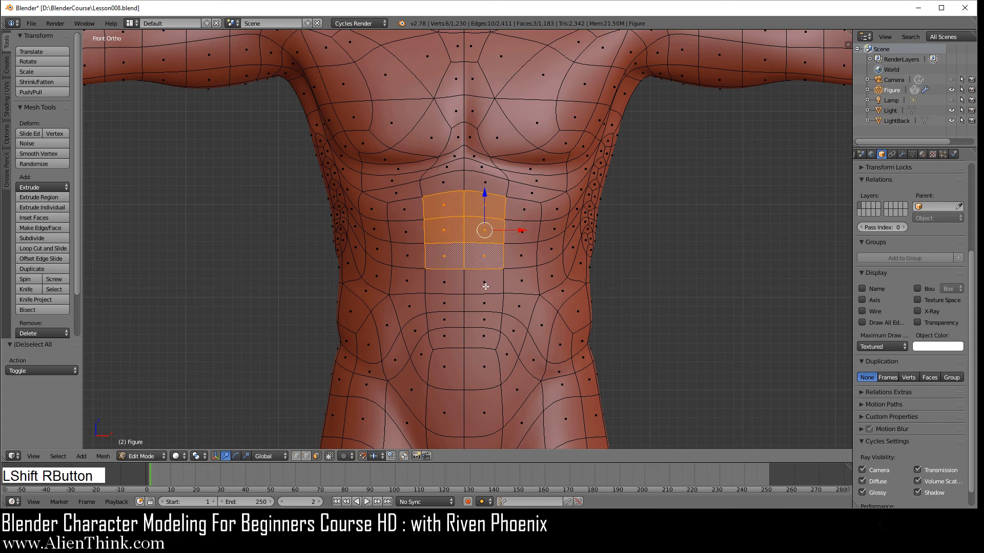
shift+right_click(485, 286)
shift+right_click(485, 304)
shift+right_click(485, 321)
shift+right_click(485, 338)
shift+right_click(484, 377)
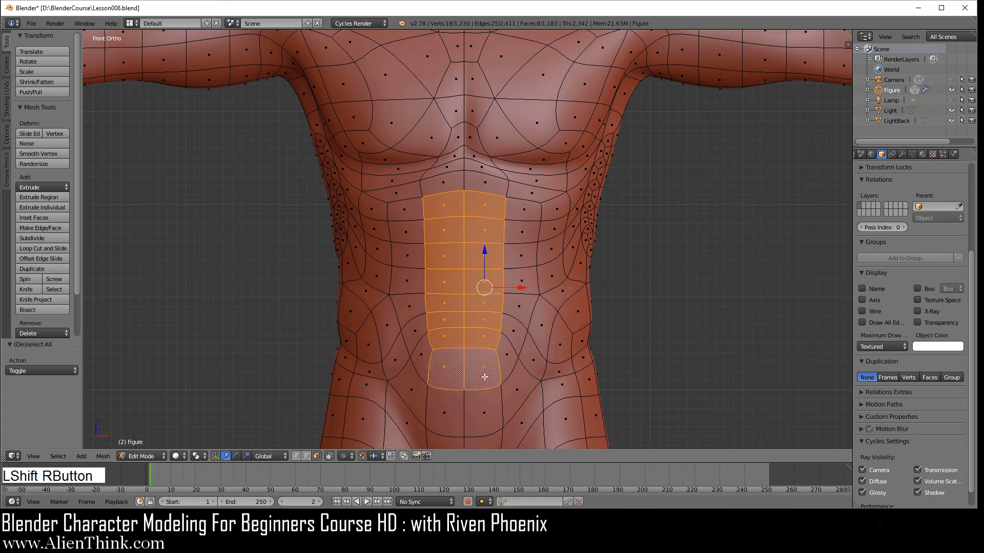
shift+right_click(479, 409)
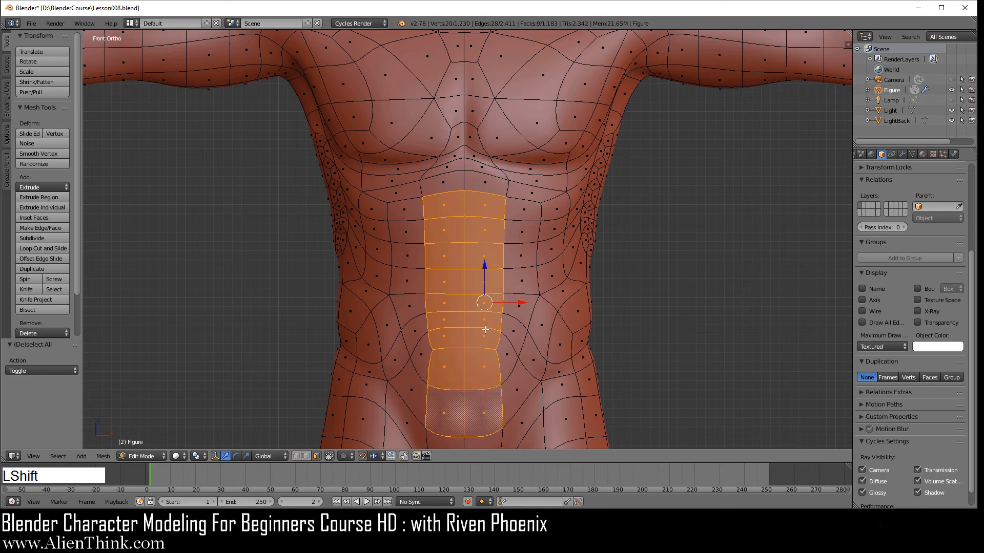
shift+middle_drag(486, 329, 482, 266)
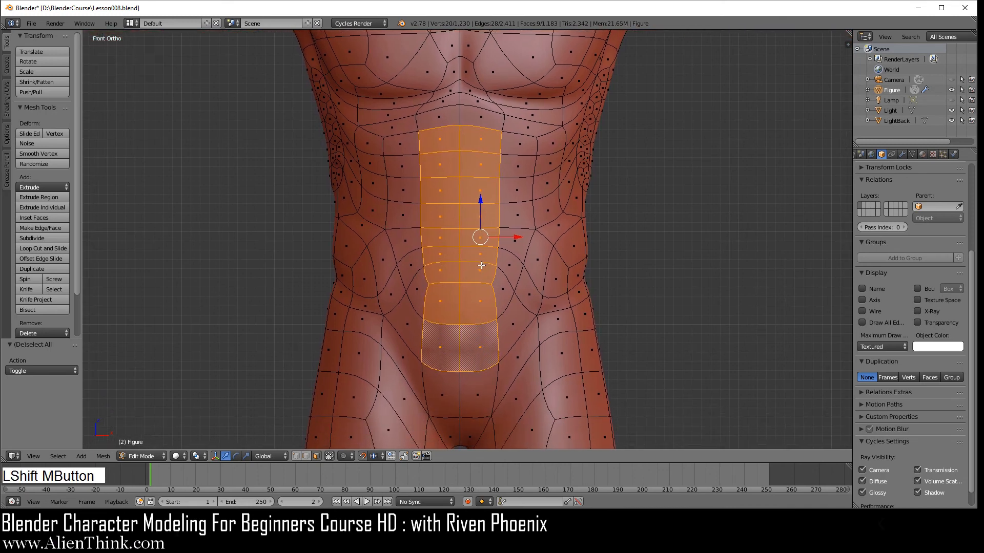
key(KP_3)
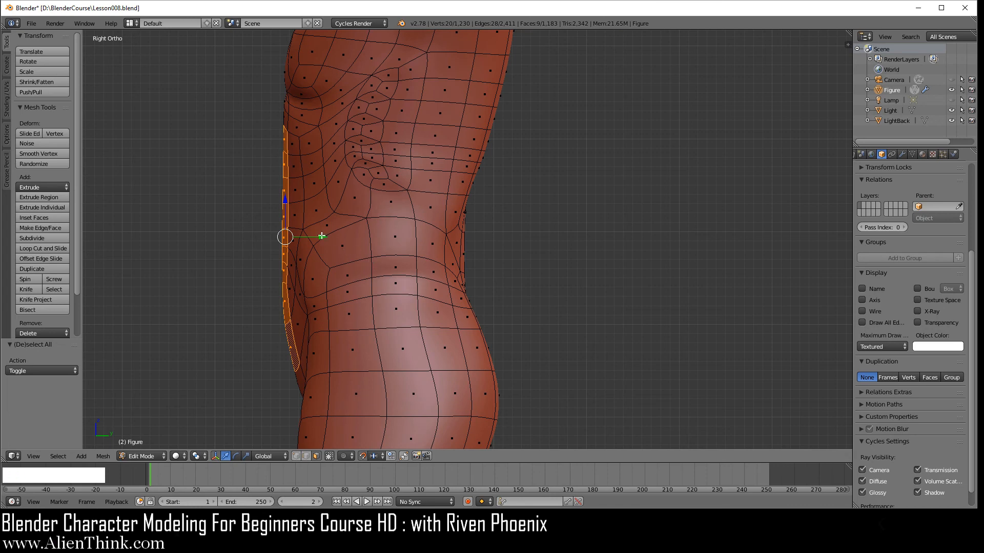
drag(322, 237, 312, 237)
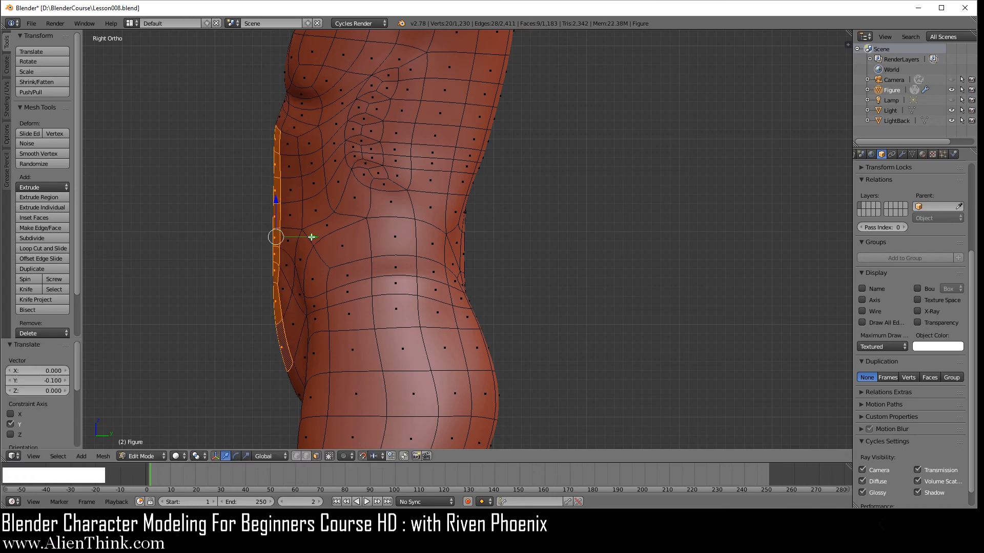
- Smooth the selected central abdominal faces four times and clear the selection in the front view
key(w)
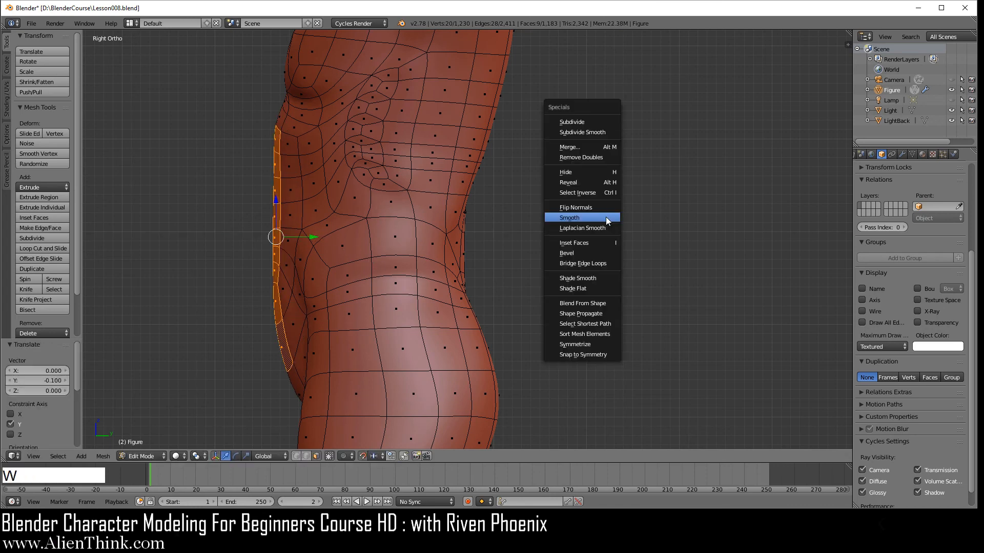
click(605, 216)
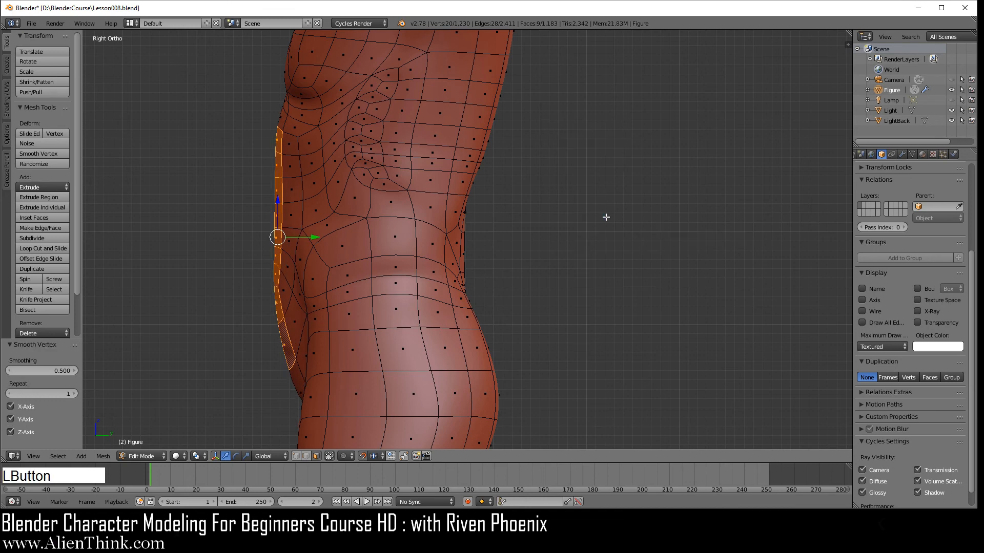
key(w)
click(606, 217)
key(w)
click(606, 217)
key(w)
click(605, 216)
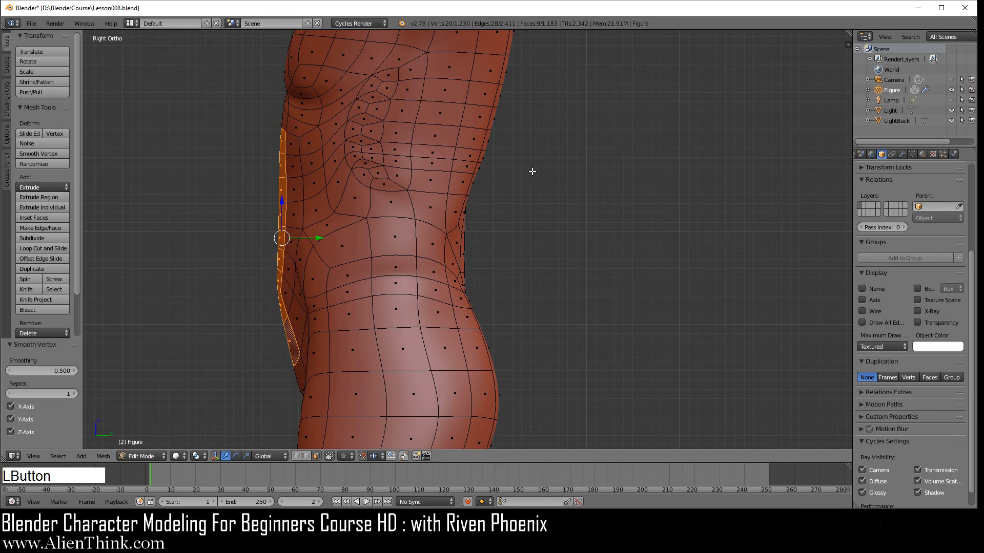
key(KP_1)
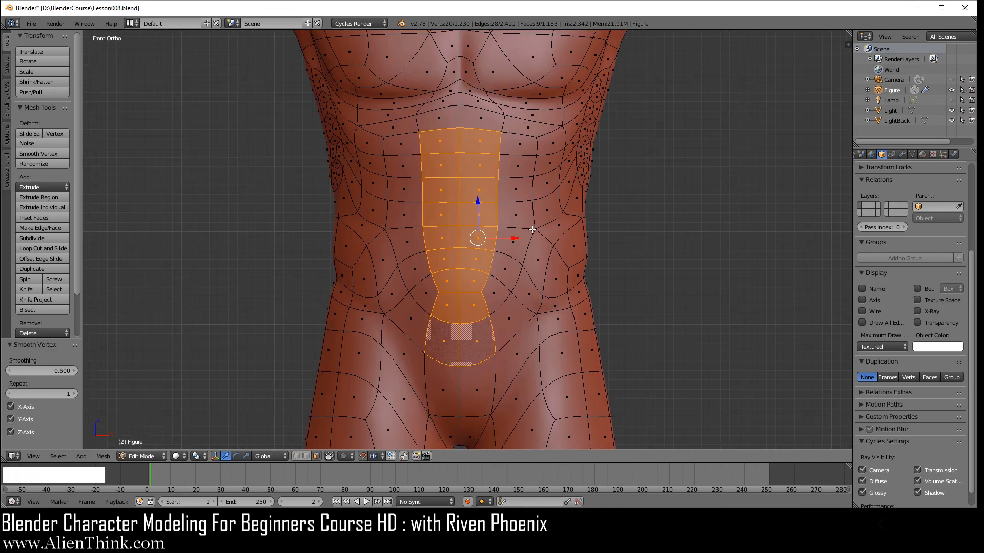
key(a)
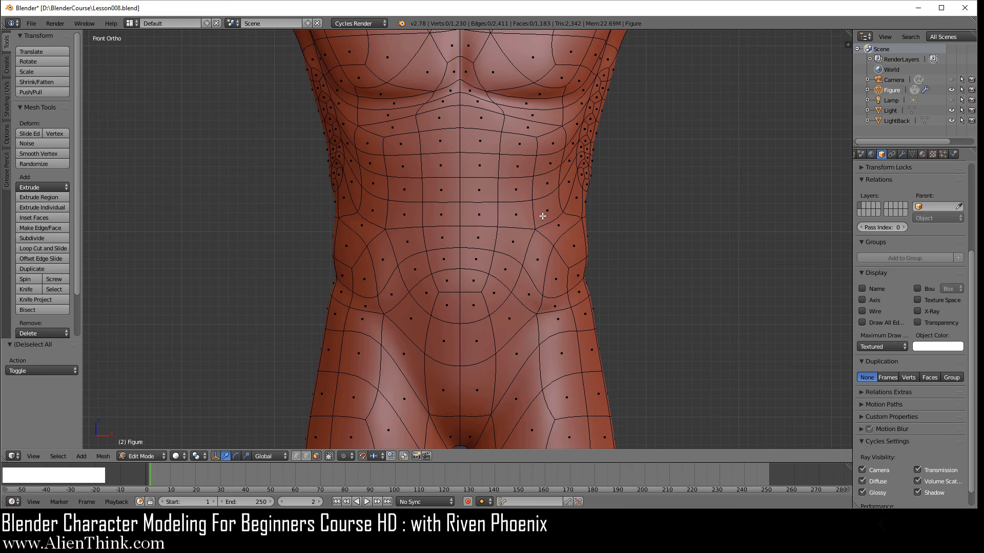
- In vertex selection mode, move three alternate vertices of the abdomen's inner vertical edge line 0.400 outward along X
click(296, 456)
right_click(536, 233)
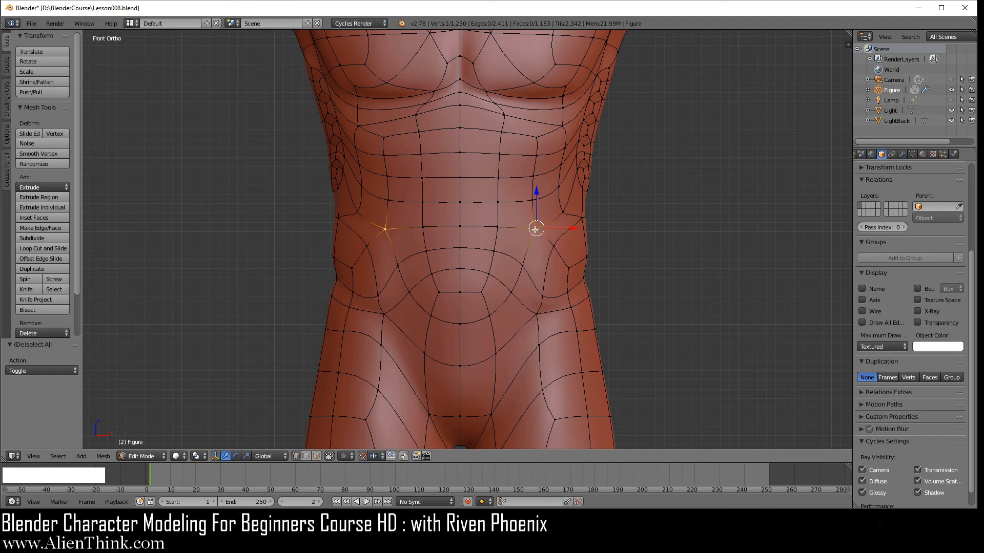
right_click(498, 227)
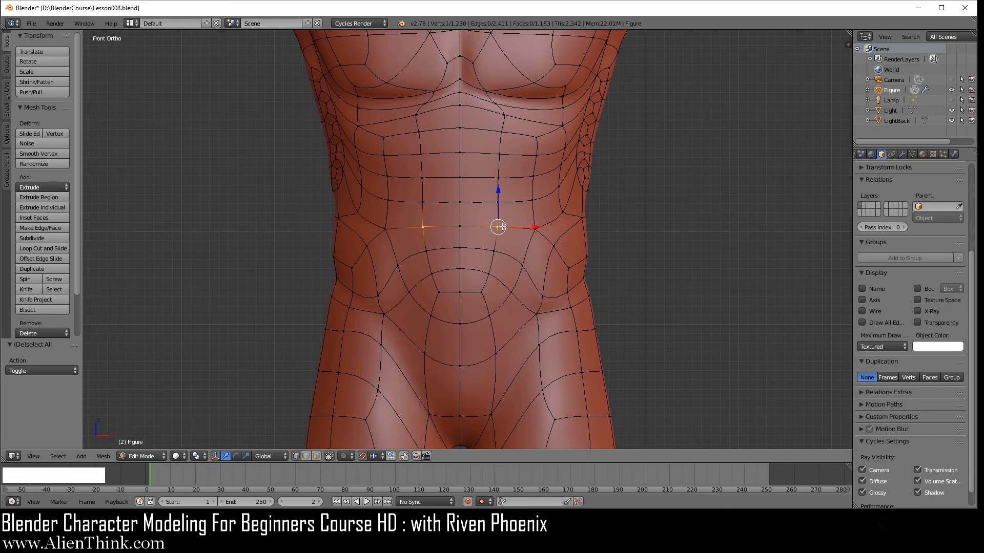
shift+right_click(498, 178)
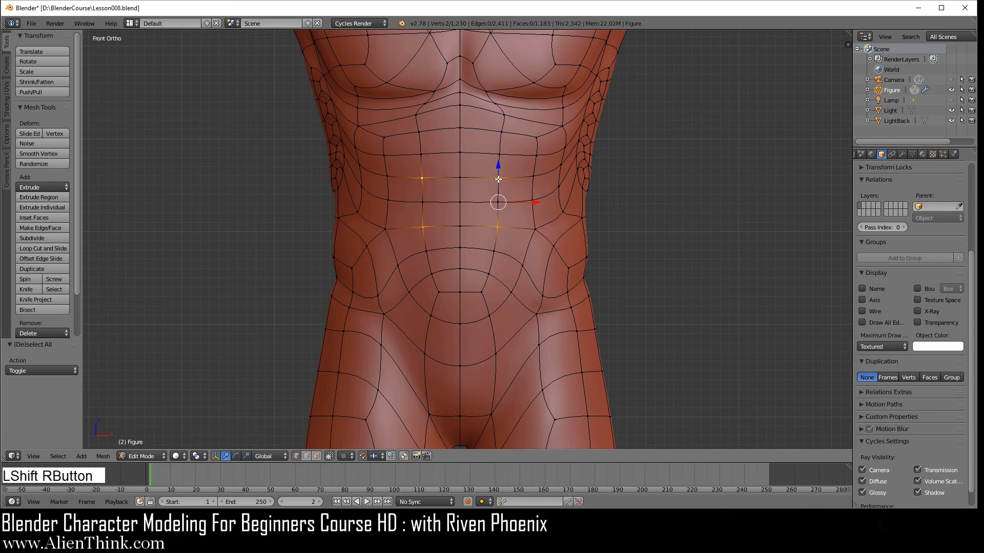
shift+right_click(497, 133)
scroll(507, 174, up, 2)
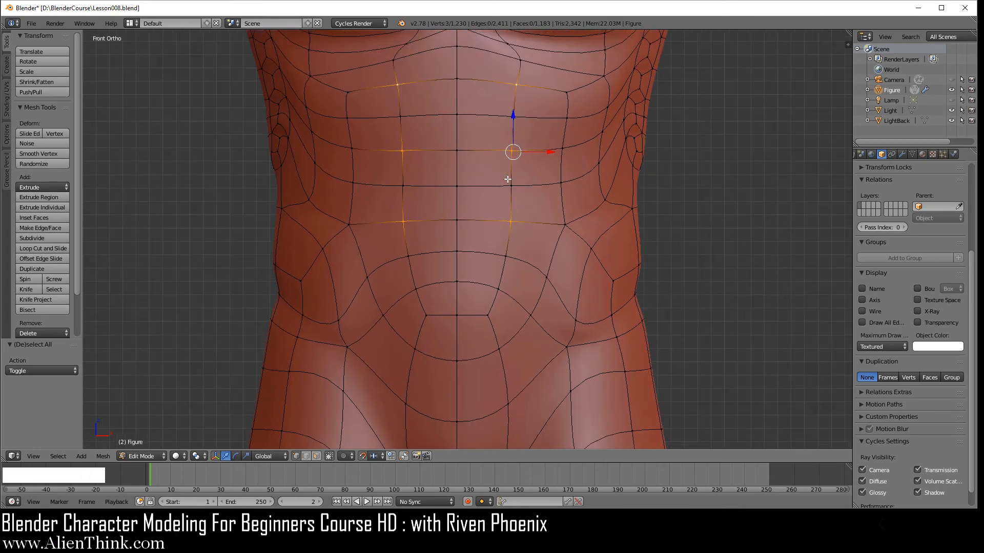
shift+middle_drag(504, 182, 479, 233)
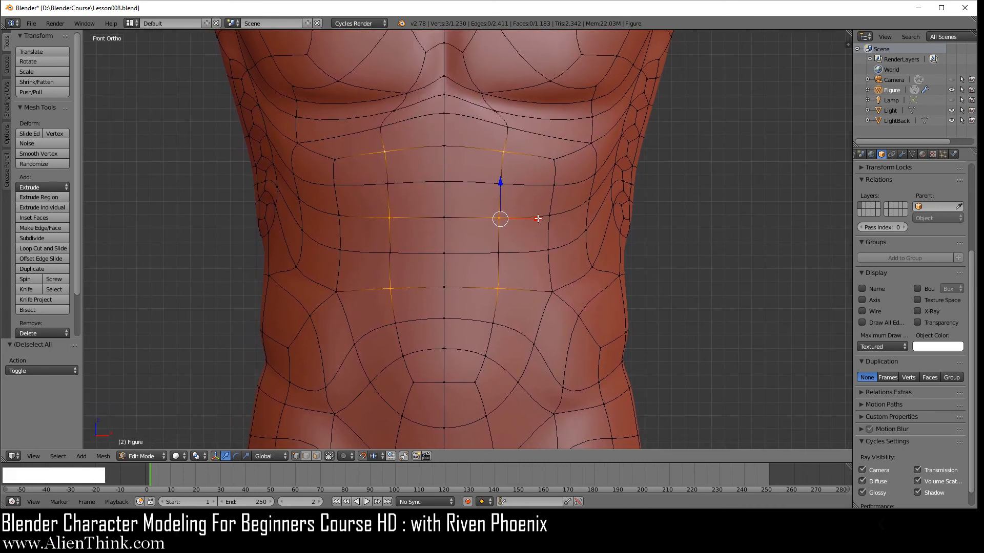
drag(537, 219, 587, 222)
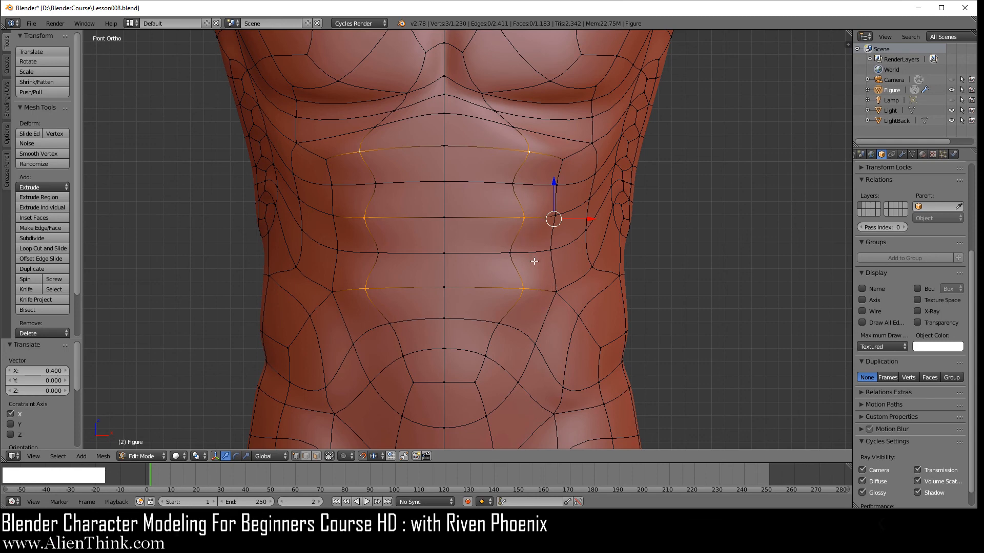
- Move the three alternate abdominal vertices -0.100 along Y, check the surface in Object Mode and return to Edit Mode
key(KP_3)
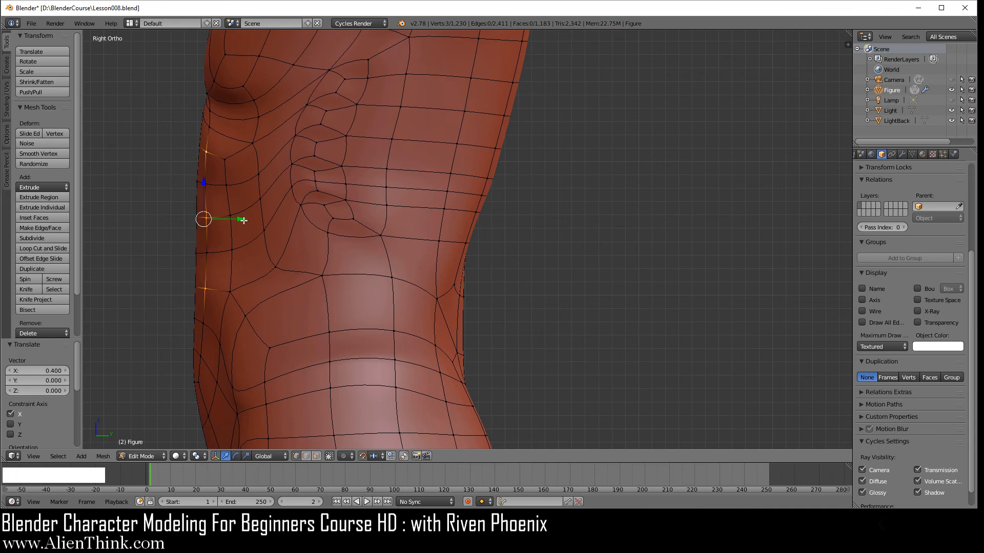
drag(241, 219, 232, 218)
key(KP_1)
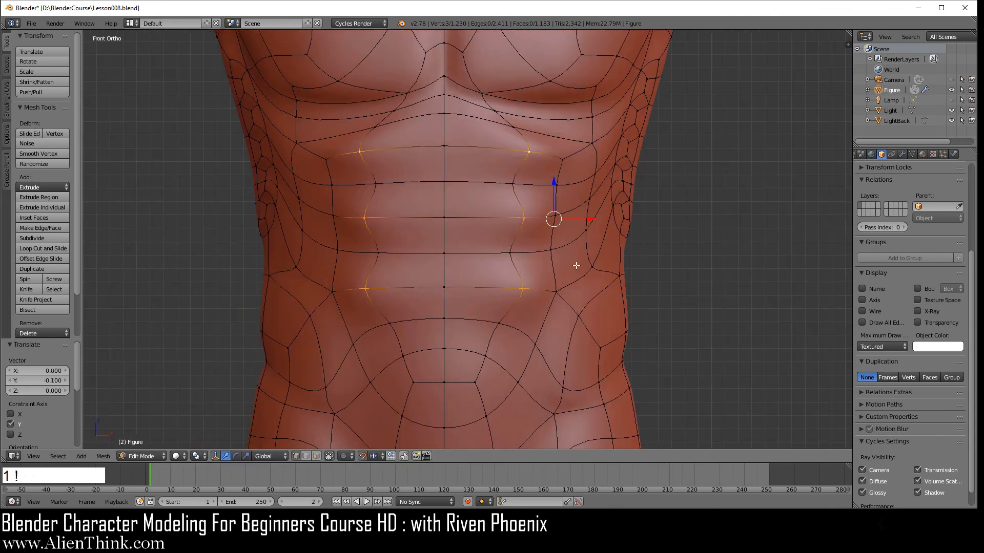
key(Tab)
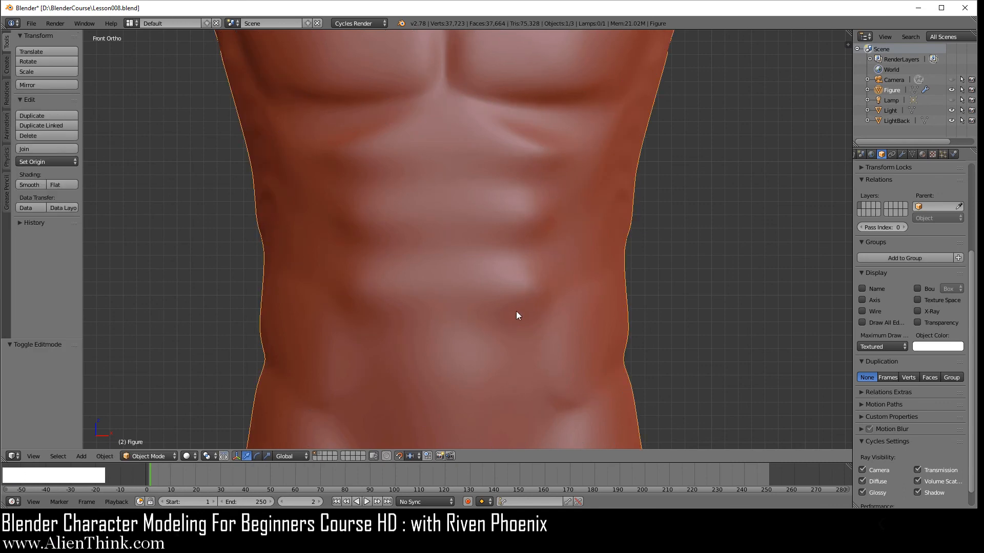
key(Tab)
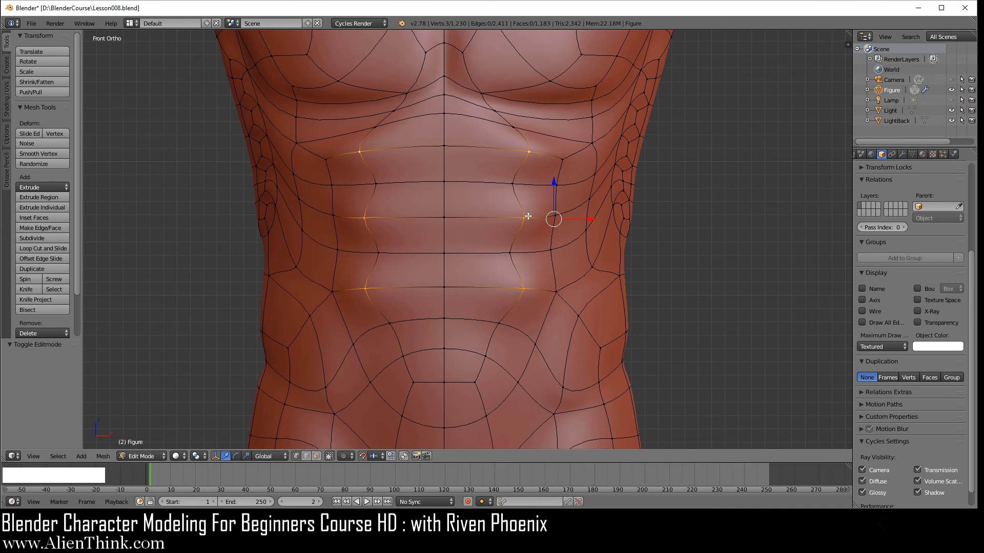
- Swap the selection to the three neighbouring vertices on the outer vertical edge line and move them -0.200 along X
shift+right_click(563, 160)
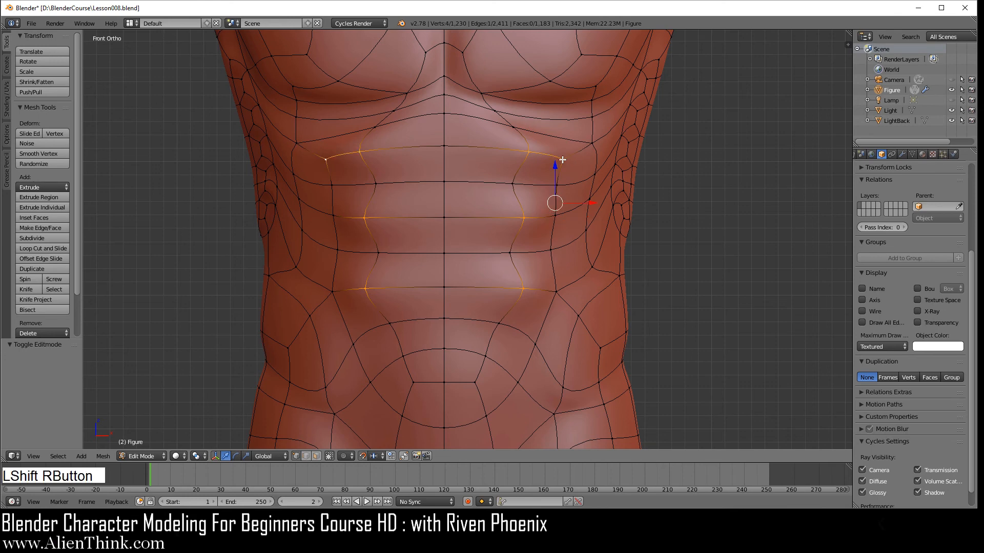
shift+right_click(530, 150)
shift+right_click(556, 215)
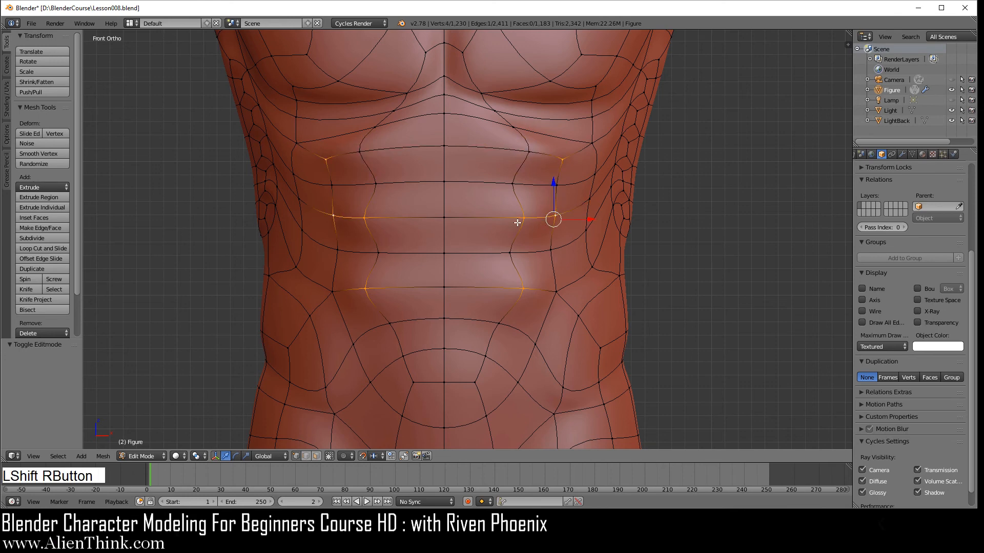
shift+right_click(521, 219)
shift+right_click(555, 290)
shift+right_click(524, 288)
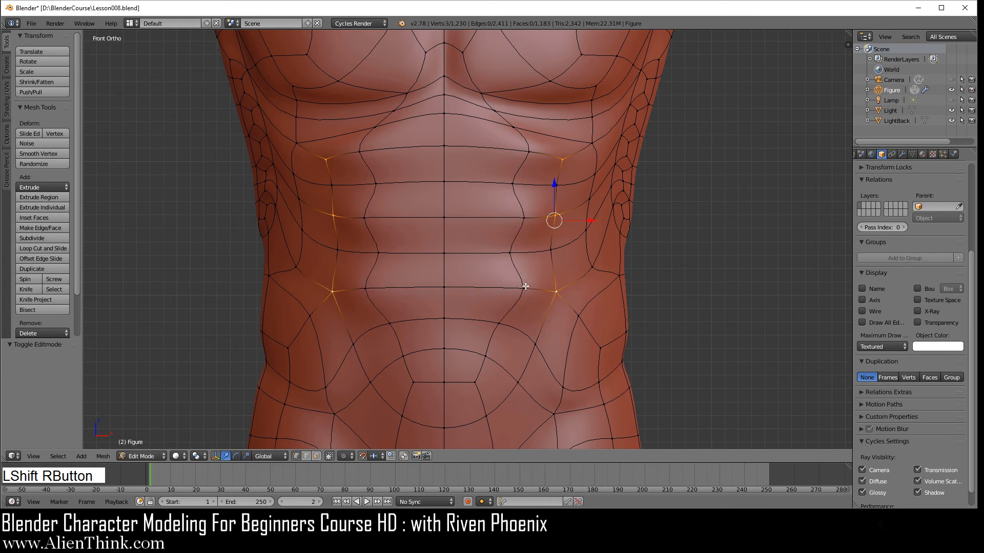
key(g)
key(x)
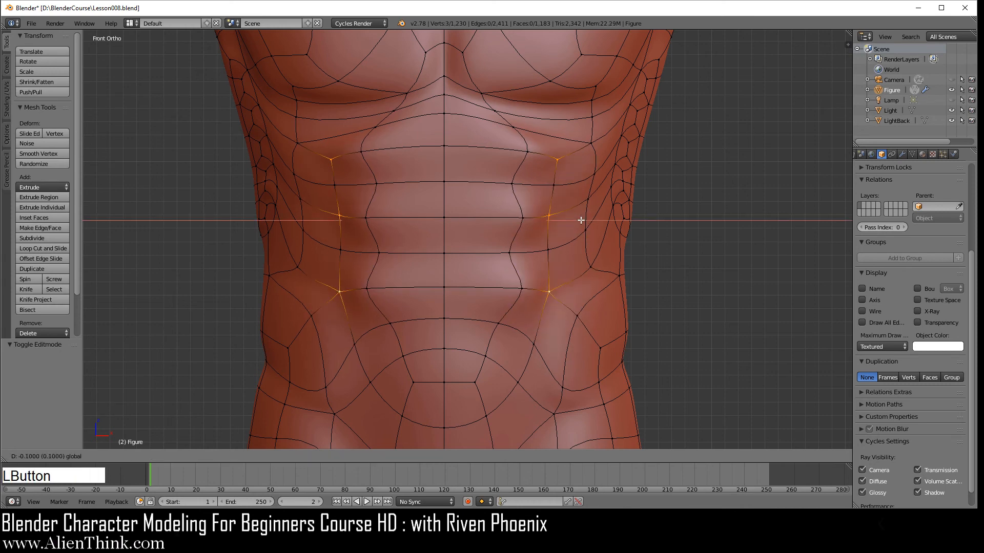
click(568, 219)
- Keep only the uppermost vertex of the outer line selected and move it -0.100 along X
shift+right_click(542, 215)
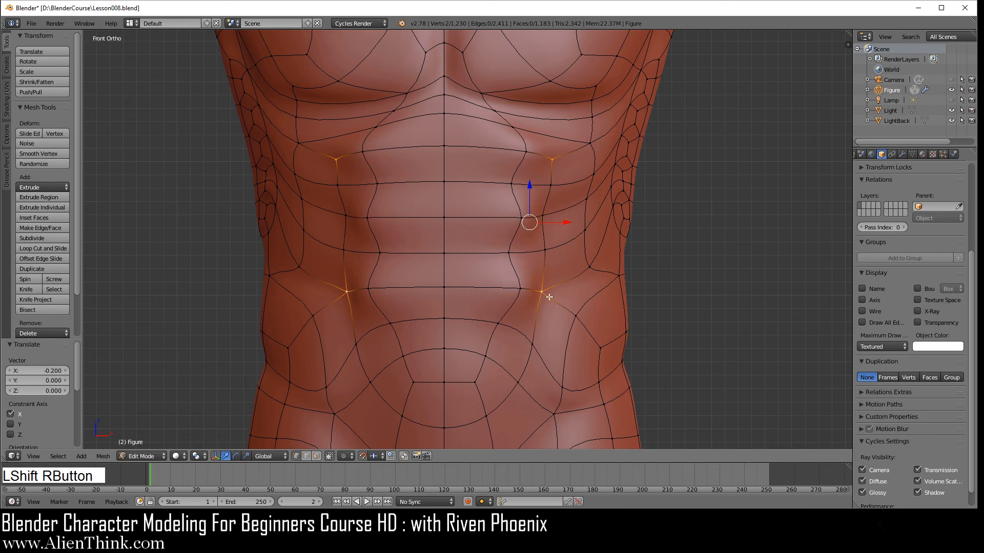
shift+right_click(543, 290)
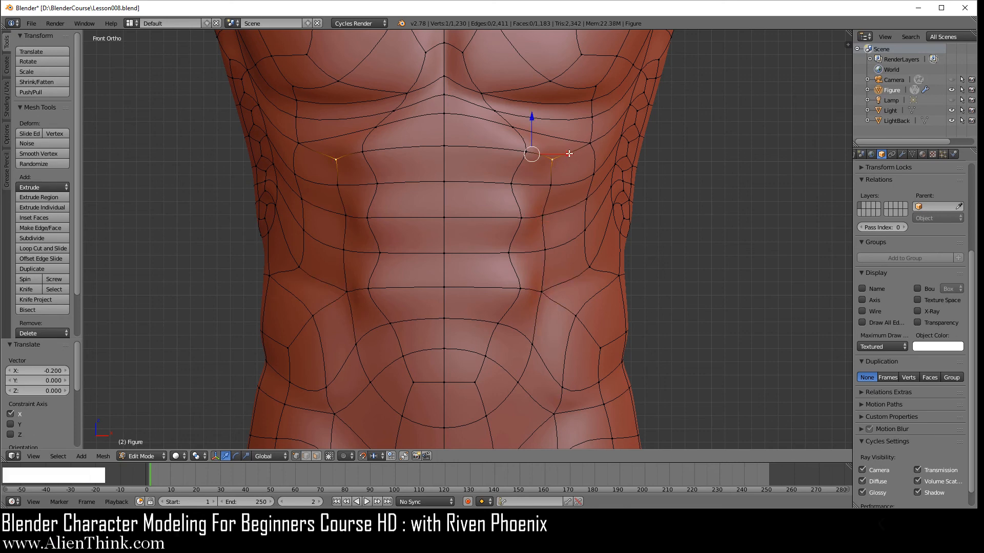
drag(568, 153, 557, 154)
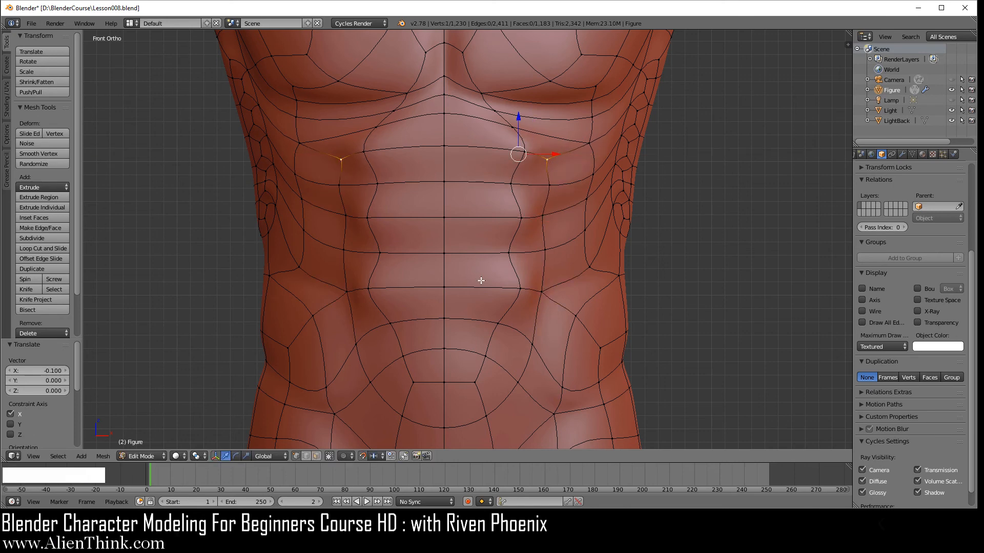
- Select the five vertices running down the abdomen's inner wavy vertical edge line
right_click(521, 218)
shift+right_click(508, 253)
shift+right_click(520, 288)
shift+right_click(512, 183)
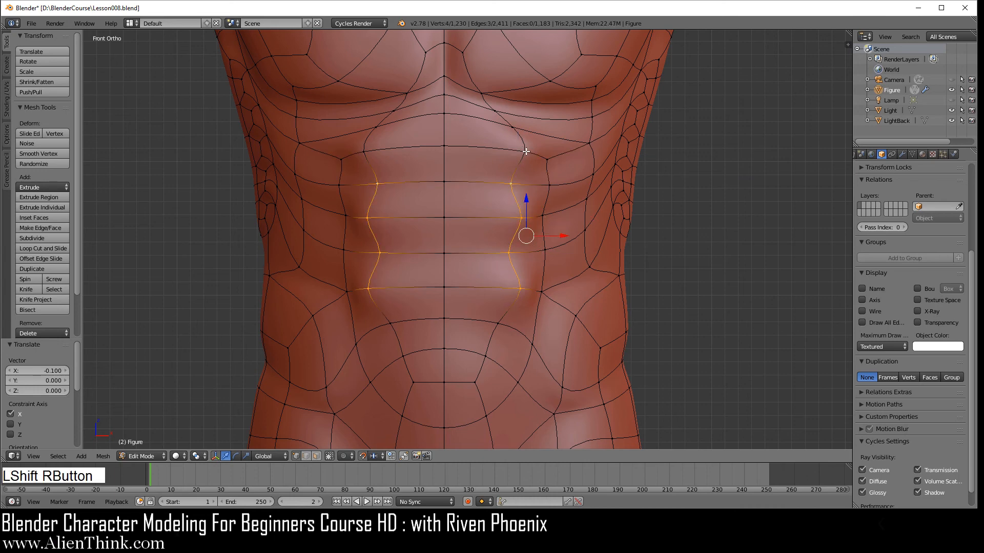
shift+right_click(522, 151)
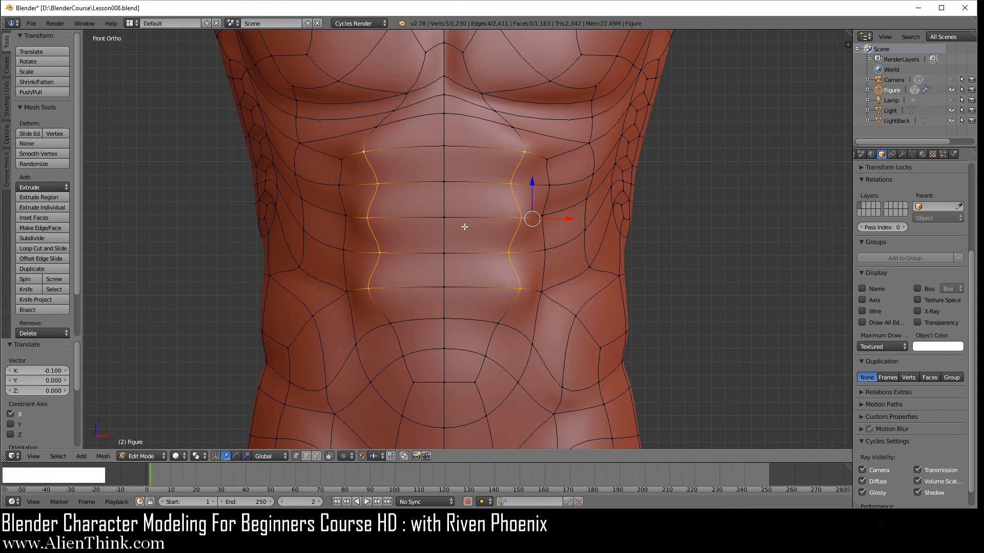
key(ctrl)
key(ctrl+r)
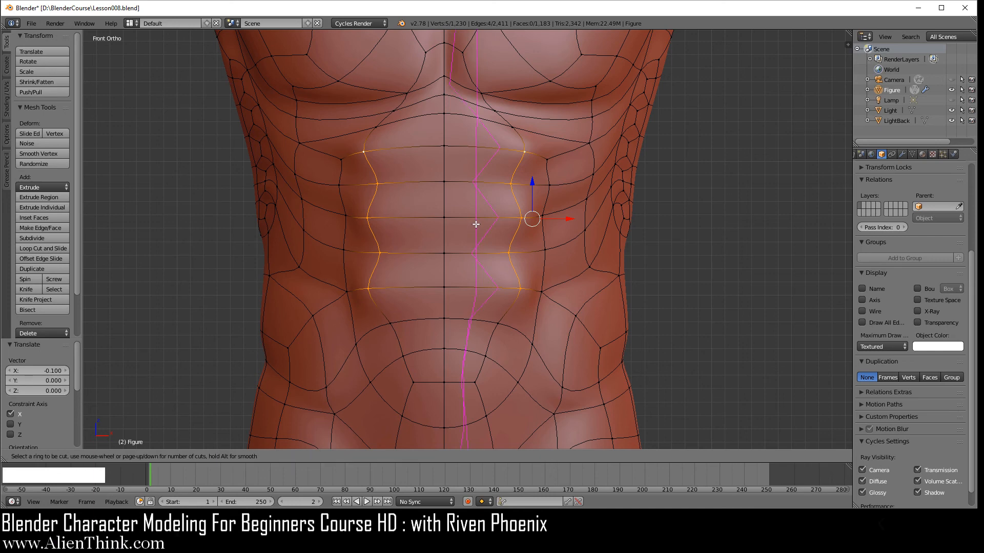
right_click(476, 224)
scroll(476, 226, down, 3)
scroll(490, 297, up, 2)
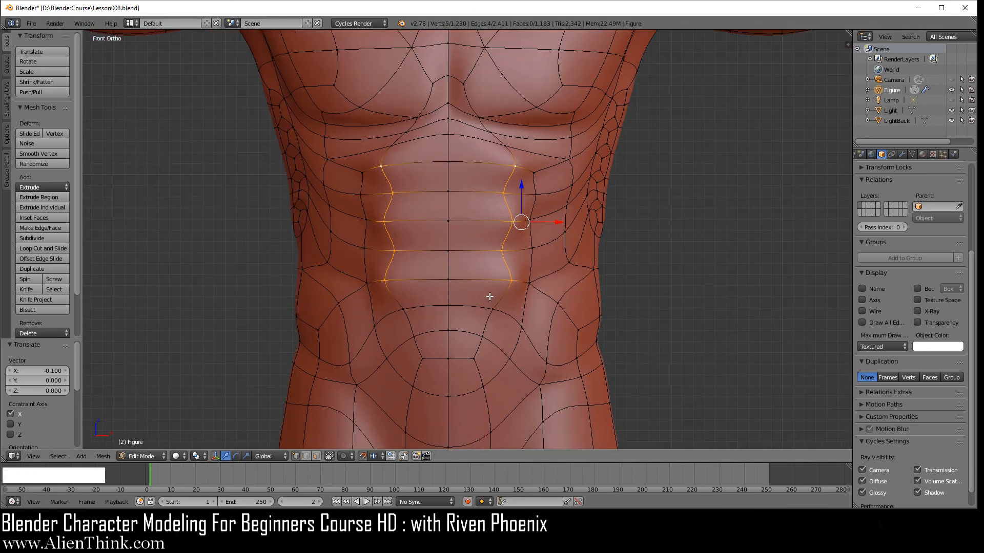
scroll(490, 297, up, 1)
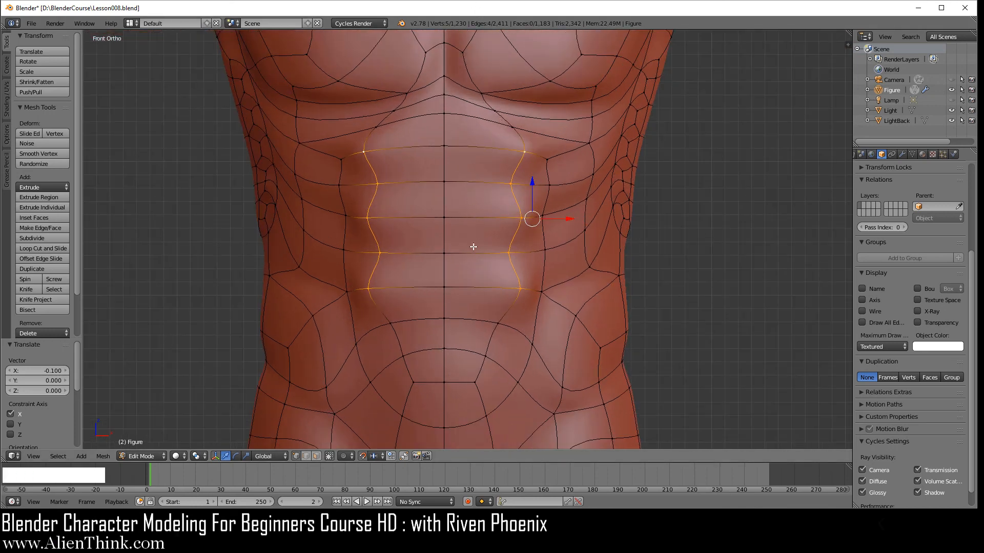
- In edge selection mode, rotate the lower abdomen's central horizontal edge twice and the arched edge below the sternum once
click(310, 456)
right_click(464, 382)
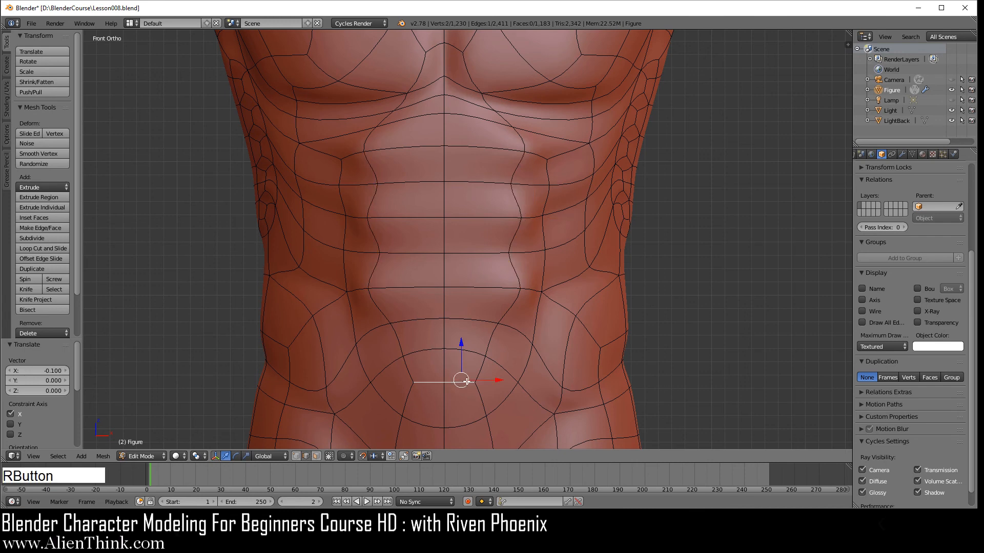
key(ctrl+a)
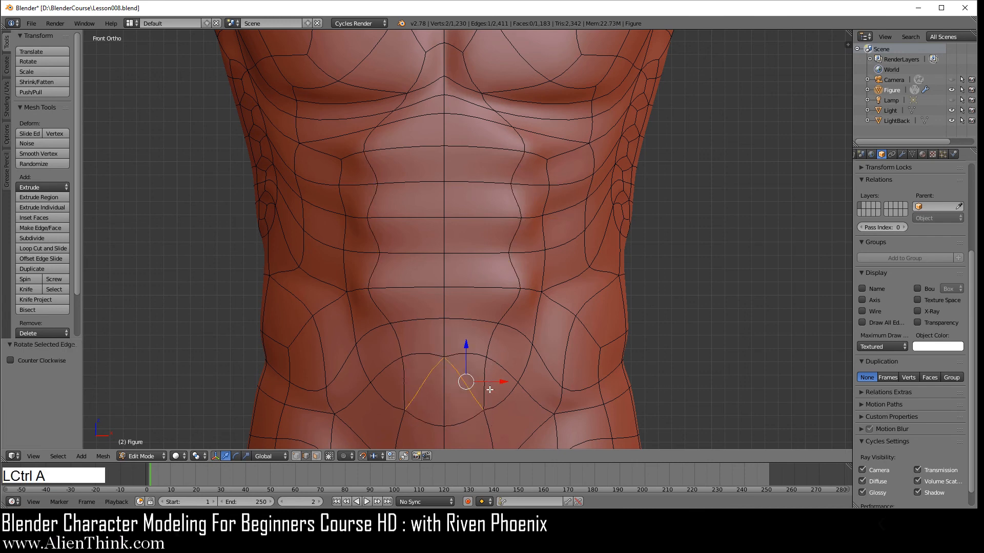
key(ctrl+a)
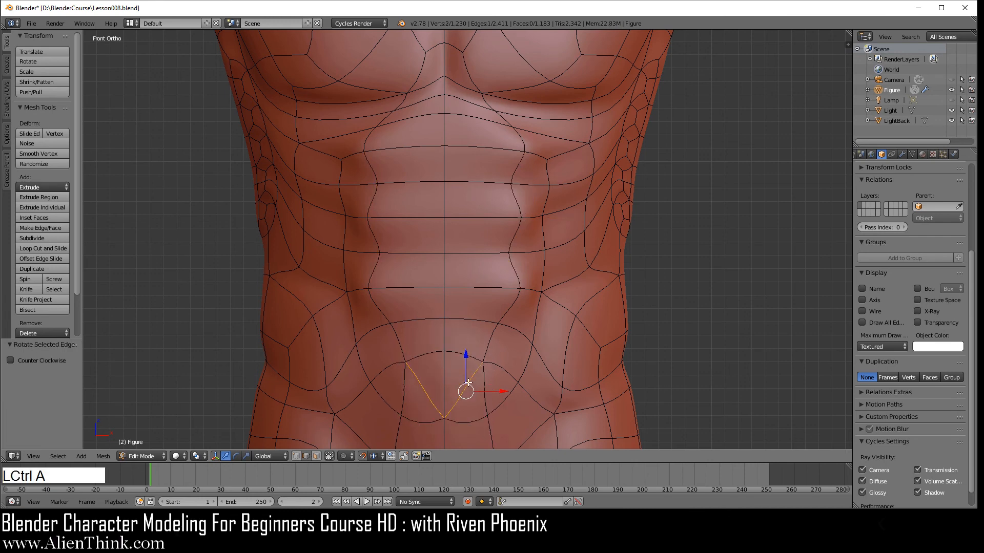
right_click(473, 103)
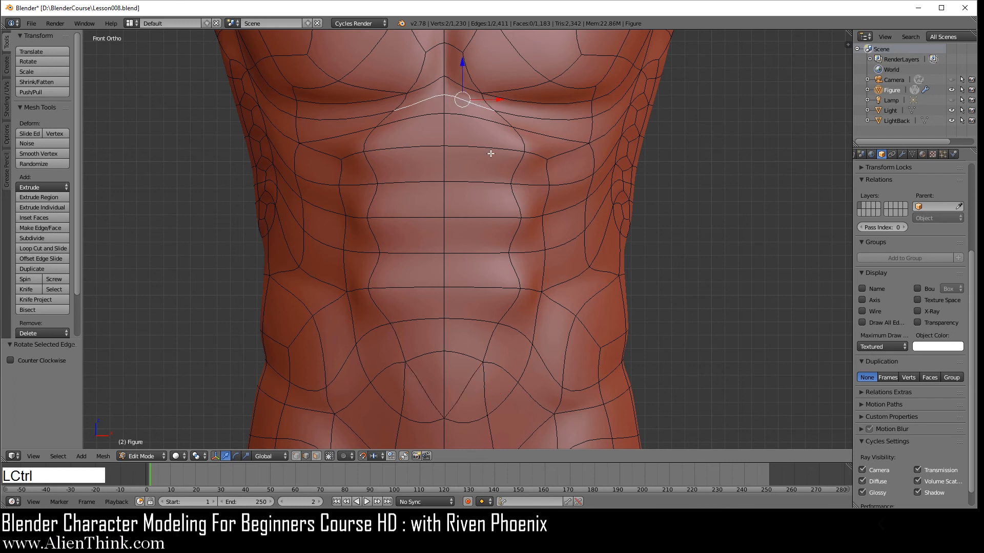
key(ctrl+a)
- Add one centred loop cut down the abdomen between its centre line and the wavy vertical edge line
key(ctrl+r)
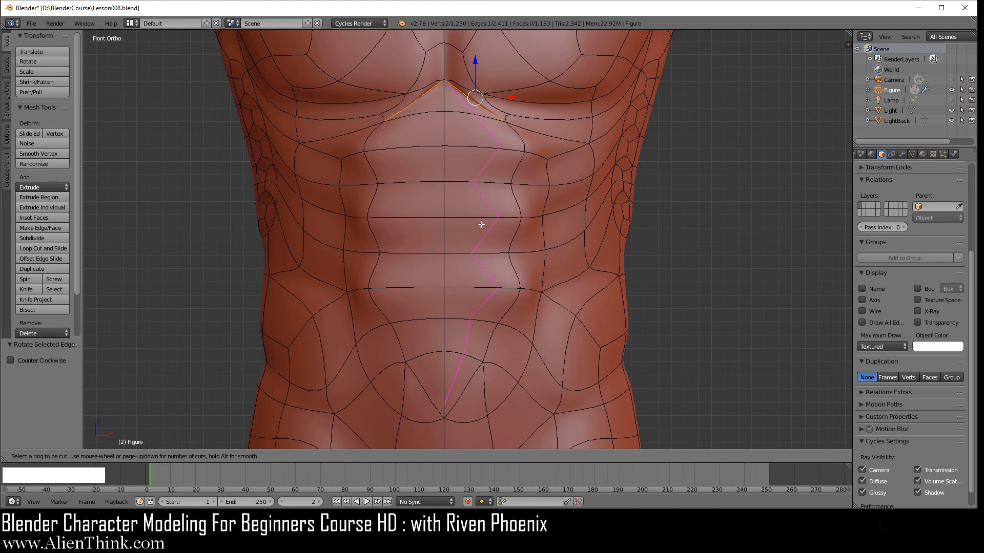
click(481, 224)
right_click(481, 222)
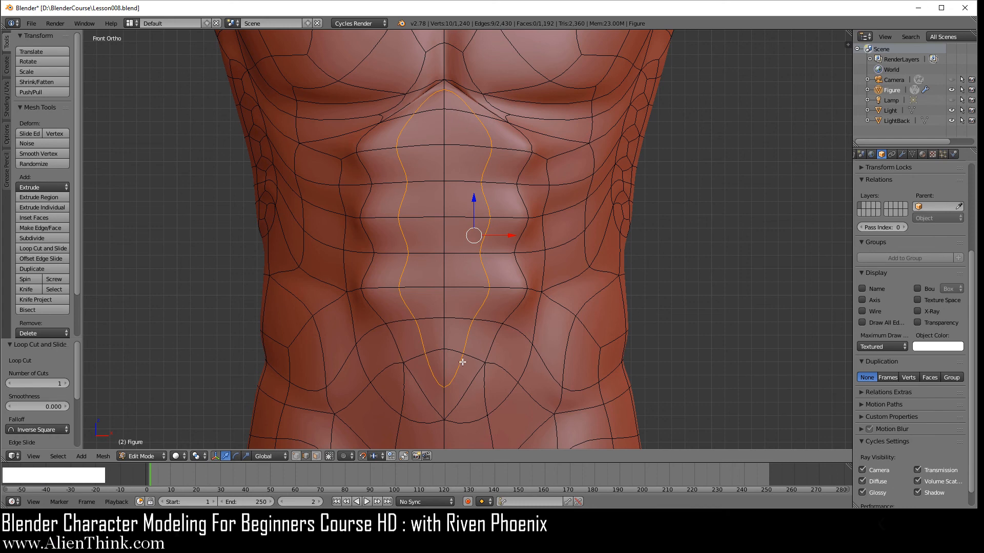
- Rotate the V-shaped edge at the lower abdomen and the curved edge at the lower tip of the new loop
right_click(474, 380)
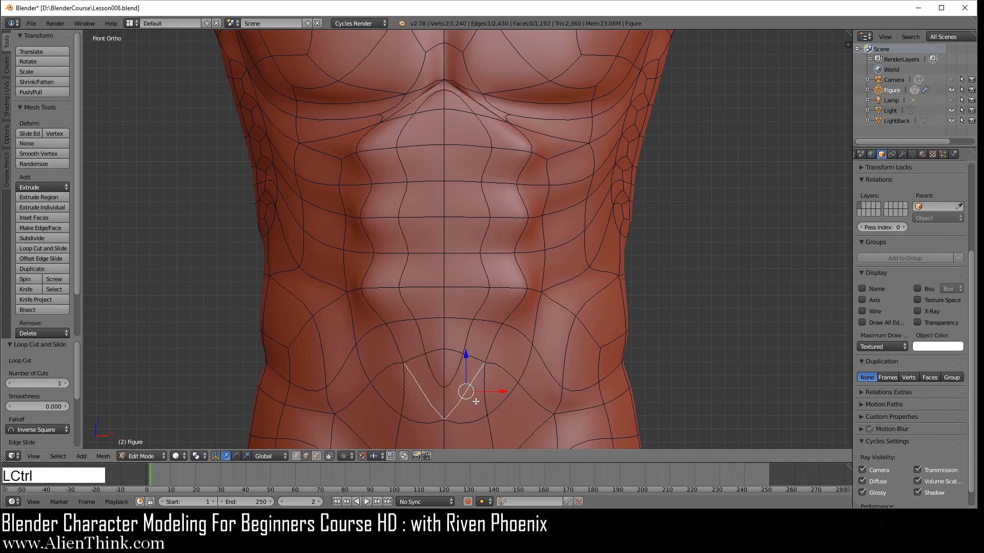
key(ctrl+e)
right_click(458, 367)
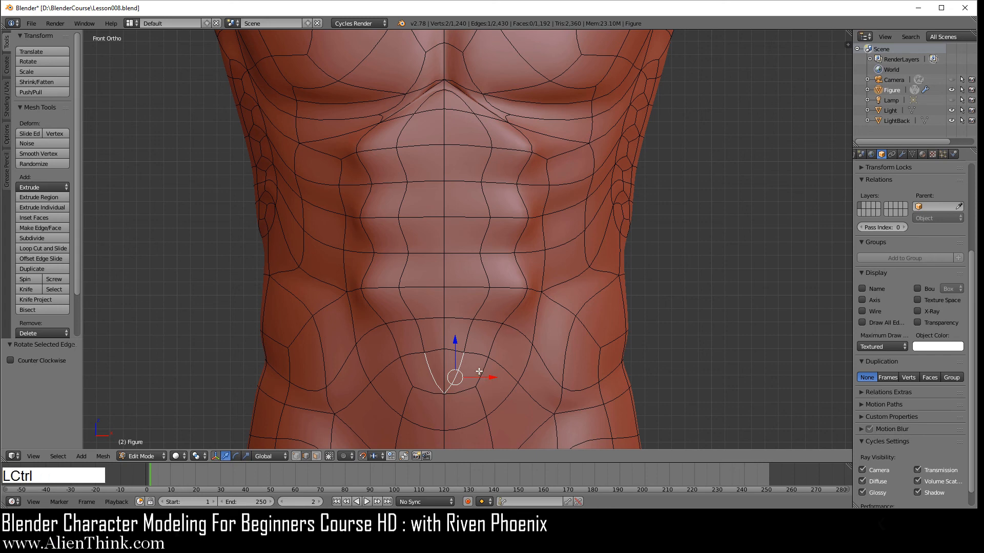
key(ctrl+a)
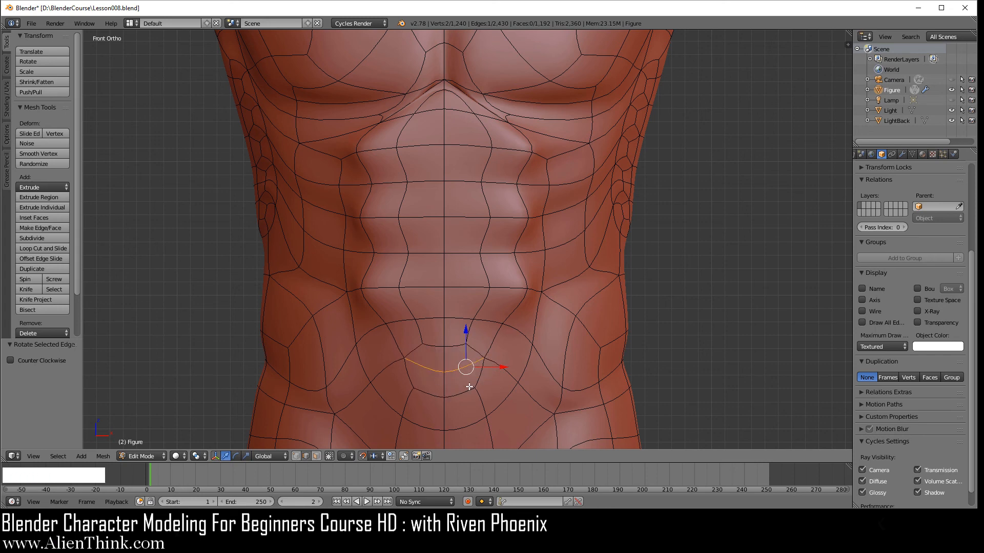
- Rotate the edge at the upper tip of the new loop below the sternum twice
right_click(469, 108)
key(ctrl+a)
key(ctrl+a)
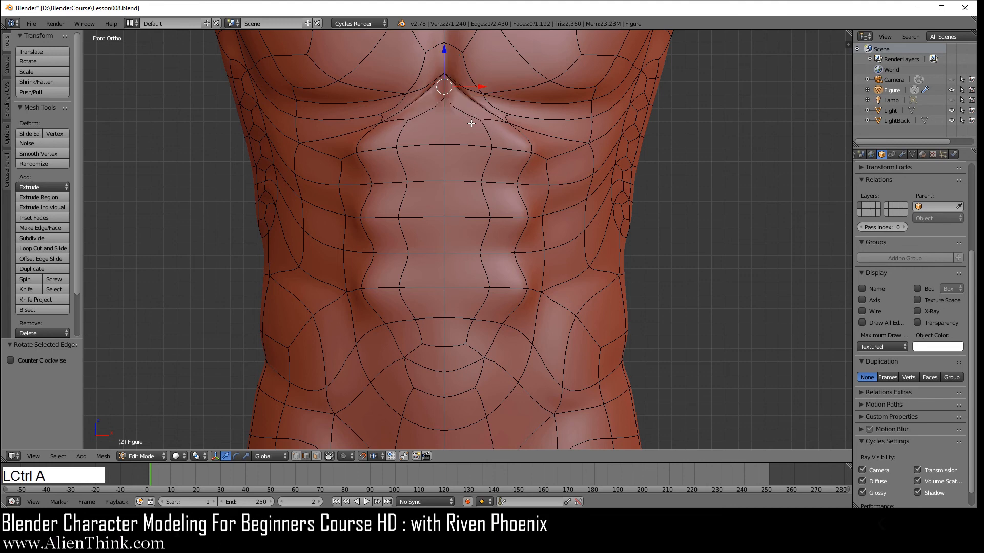
- Rotate the long diagonal edge running outward from the base of the sternum
scroll(489, 109, up, 4)
shift+middle_drag(510, 76, 534, 211)
right_click(534, 211)
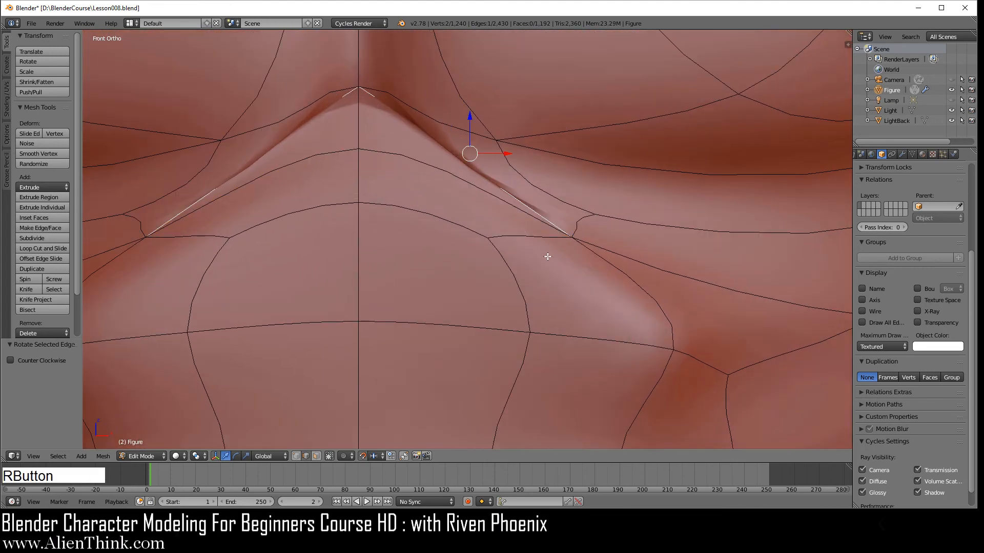
key(z)
key(z)
key(ctrl+a)
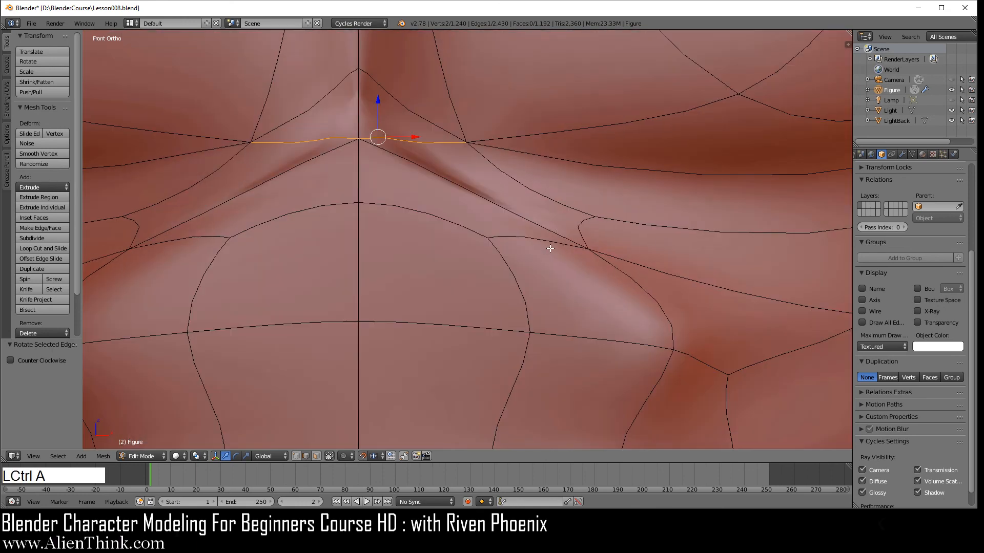
scroll(505, 229, down, 3)
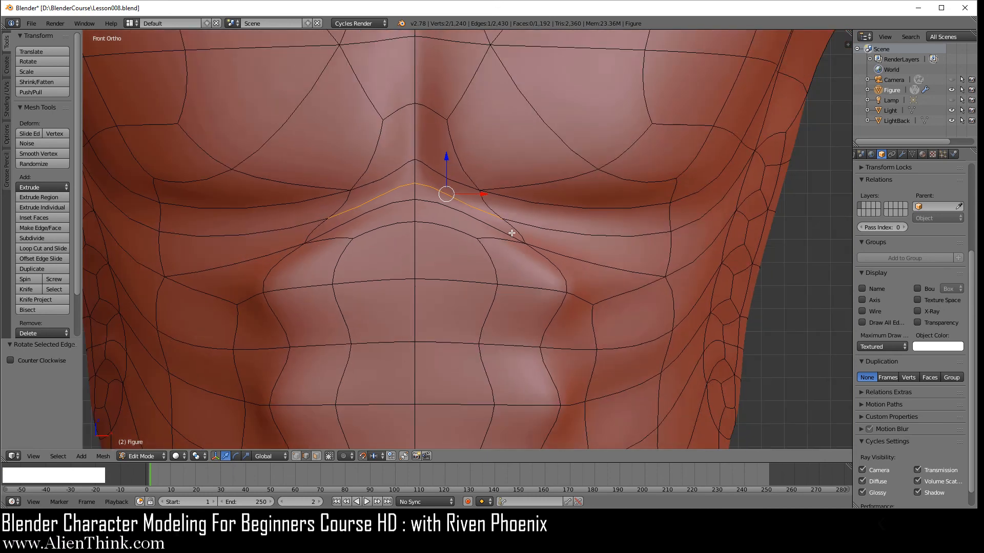
scroll(524, 276, down, 3)
shift+middle_drag(483, 312, 485, 147)
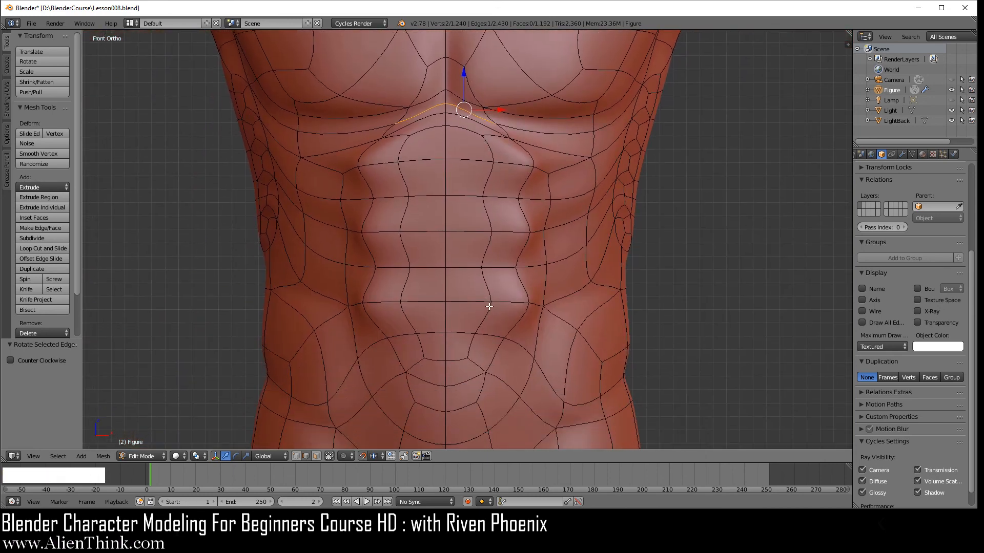
- In vertex selection mode, move three alternate vertices of the new abdominal loop -0.400 along X towards the centre line
click(297, 455)
right_click(490, 303)
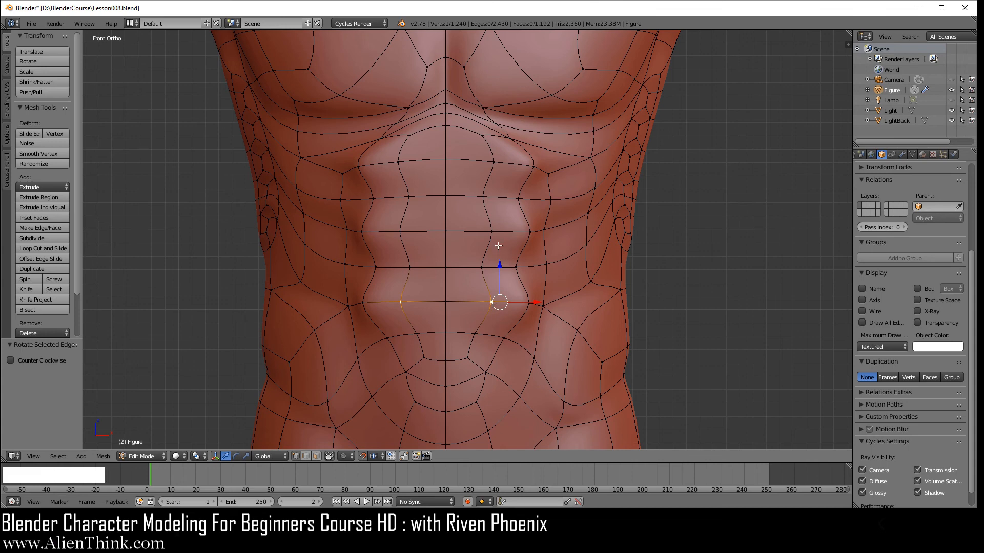
key(shift)
shift+right_click(492, 232)
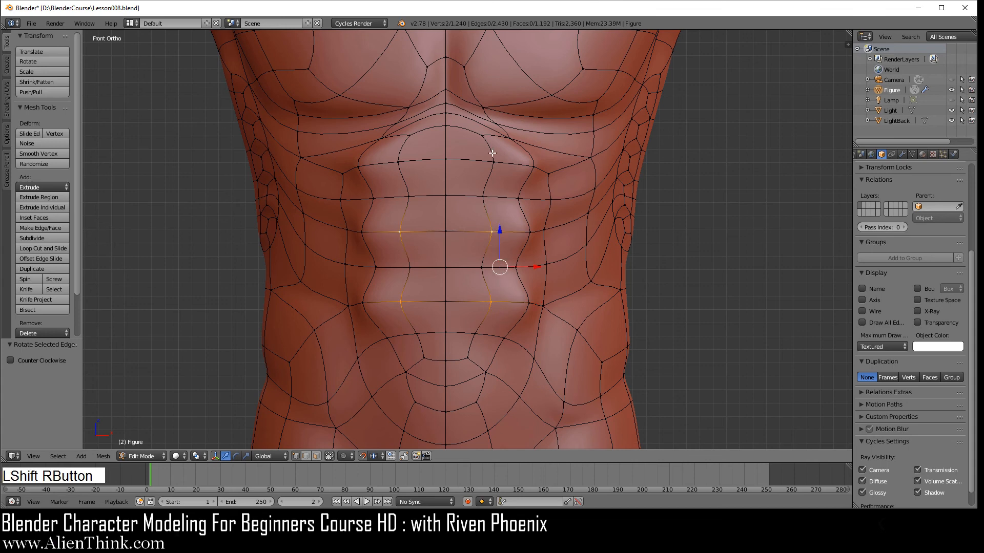
shift+right_click(491, 164)
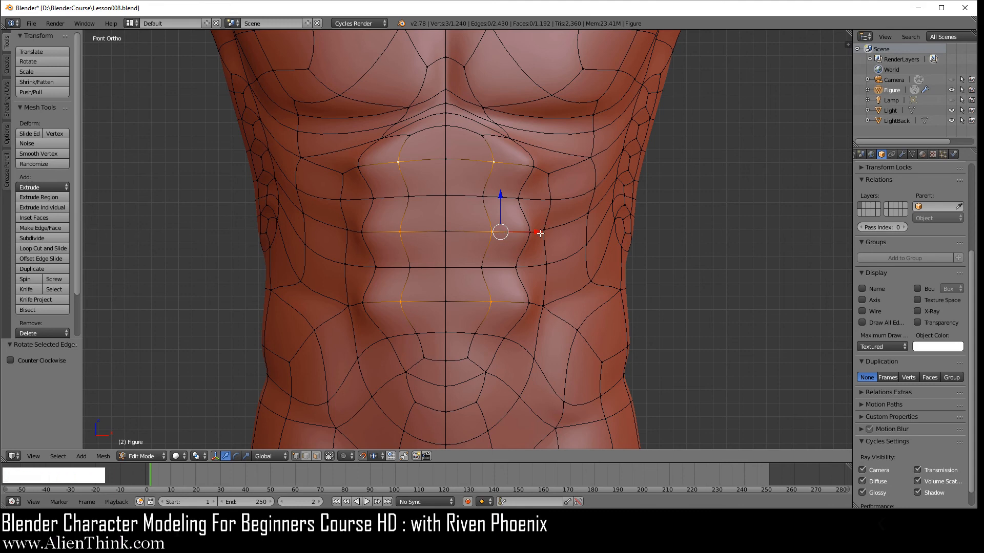
drag(538, 232, 480, 232)
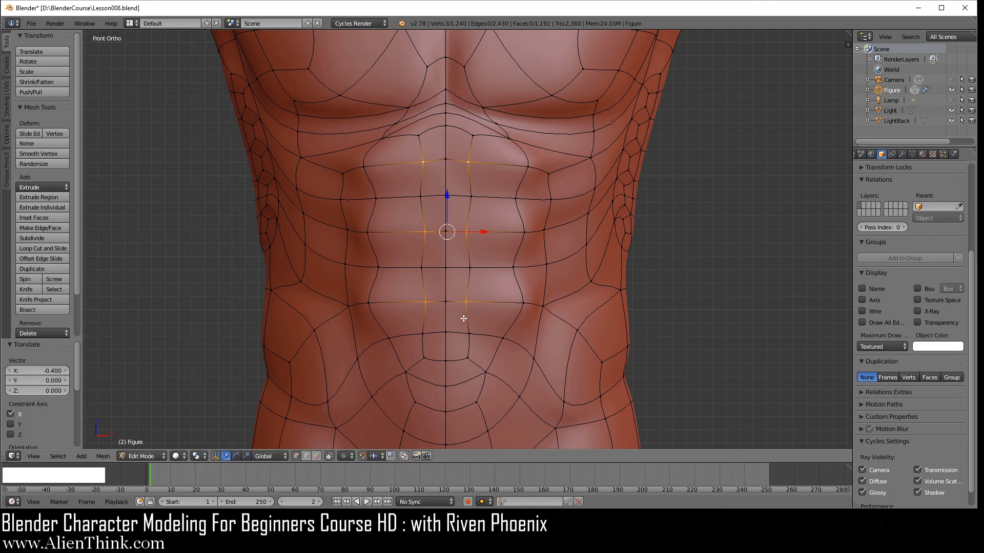
- Select six consecutive vertices on the abdomen's centre line and move them 0.100 along Y in the right side view
key(shift)
right_click(446, 331)
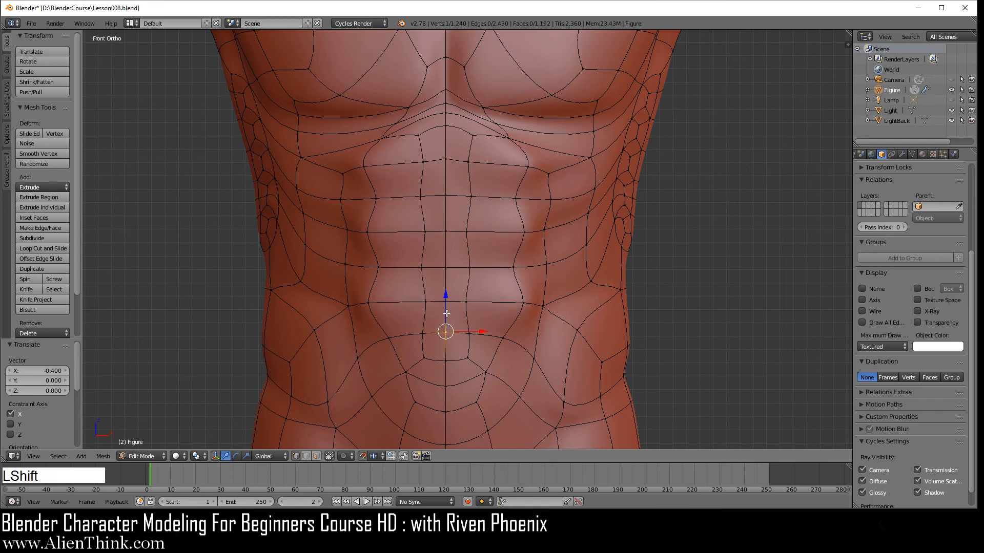
shift+right_click(446, 300)
shift+right_click(447, 268)
shift+right_click(446, 232)
shift+right_click(446, 197)
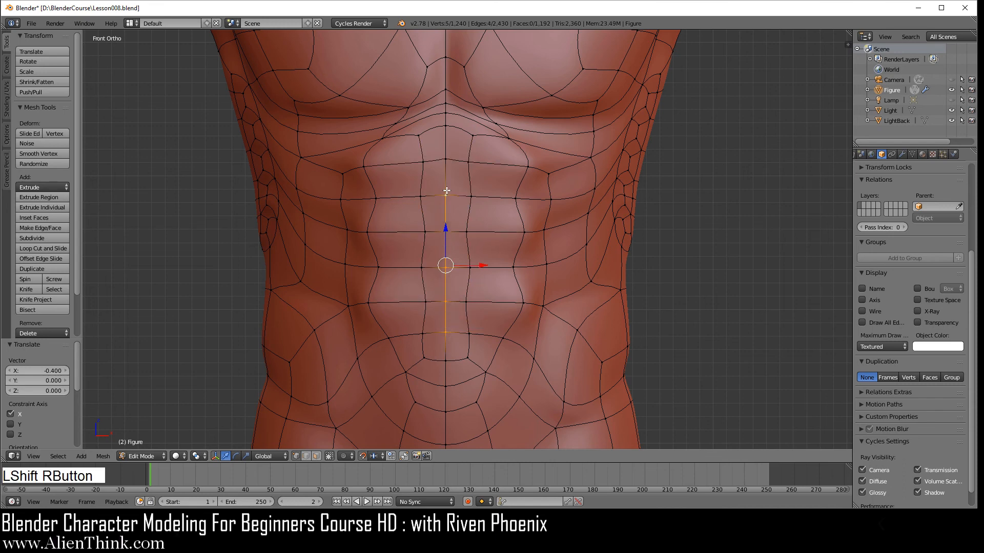
shift+right_click(446, 160)
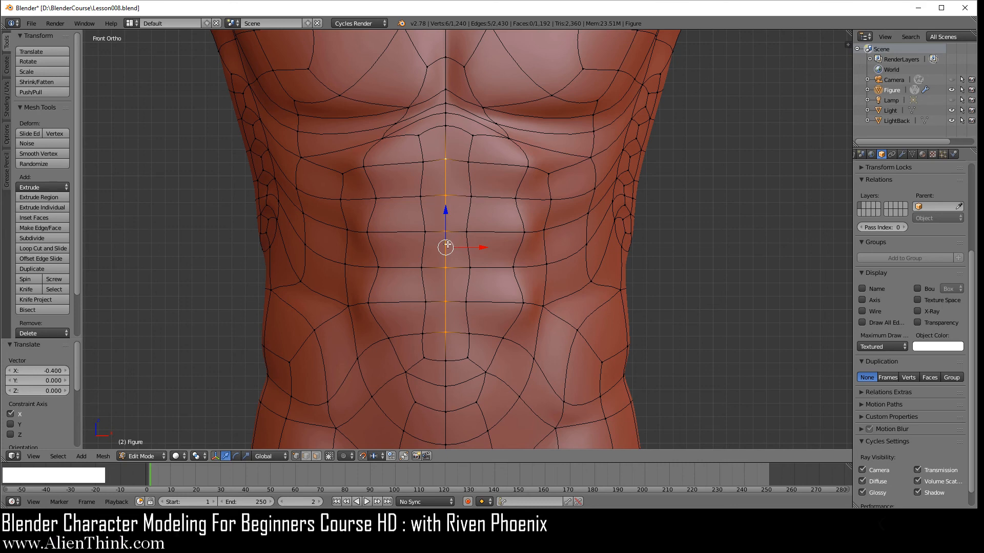
key(KP_3)
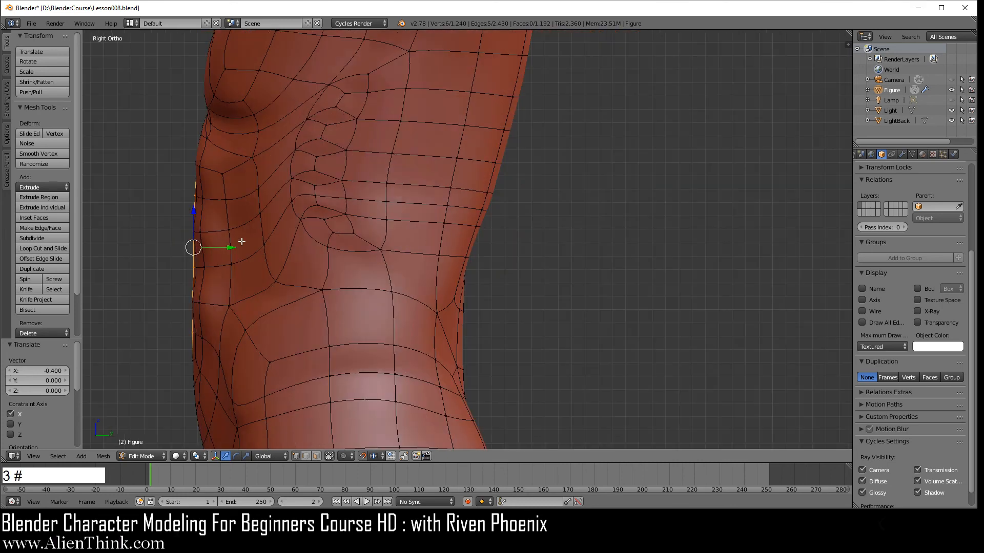
drag(231, 247, 239, 248)
key(z)
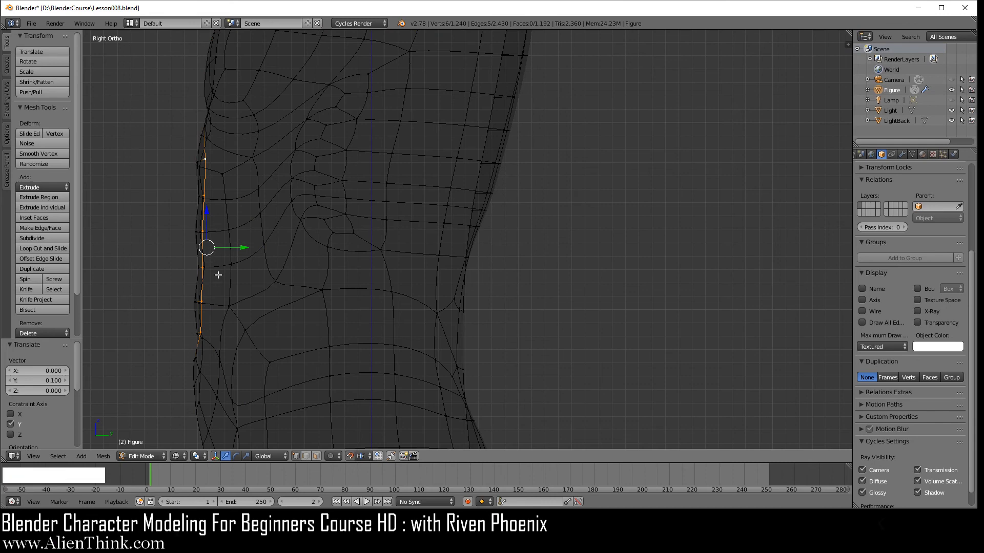
key(z)
key(KP_1)
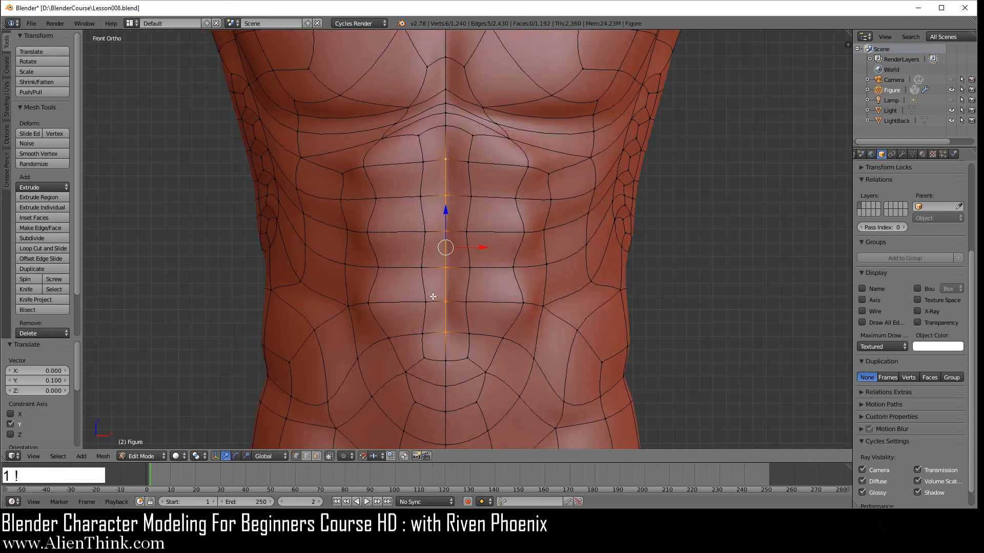
- Deselect everything, check the abdominal surface in Object Mode and return to Edit Mode
key(a)
key(Tab)
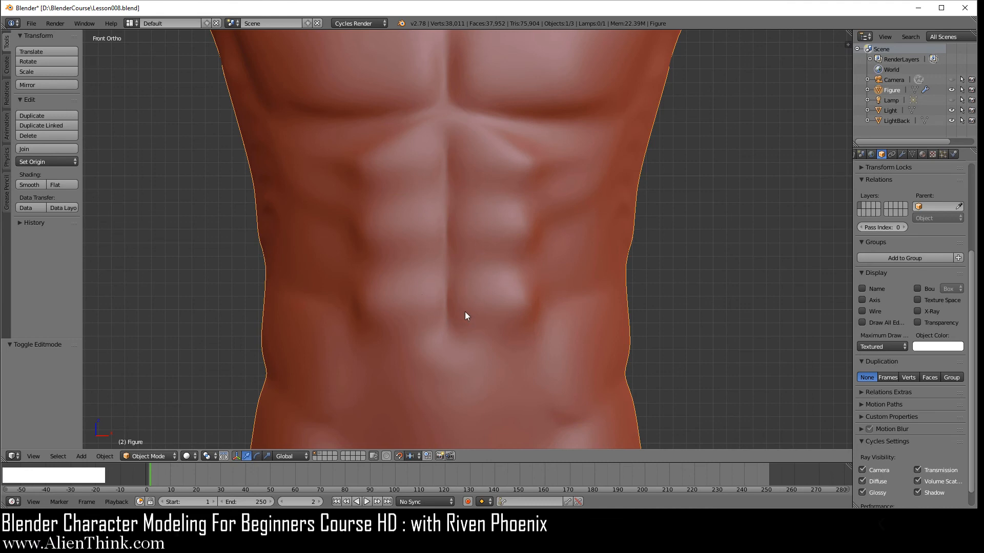
key(Tab)
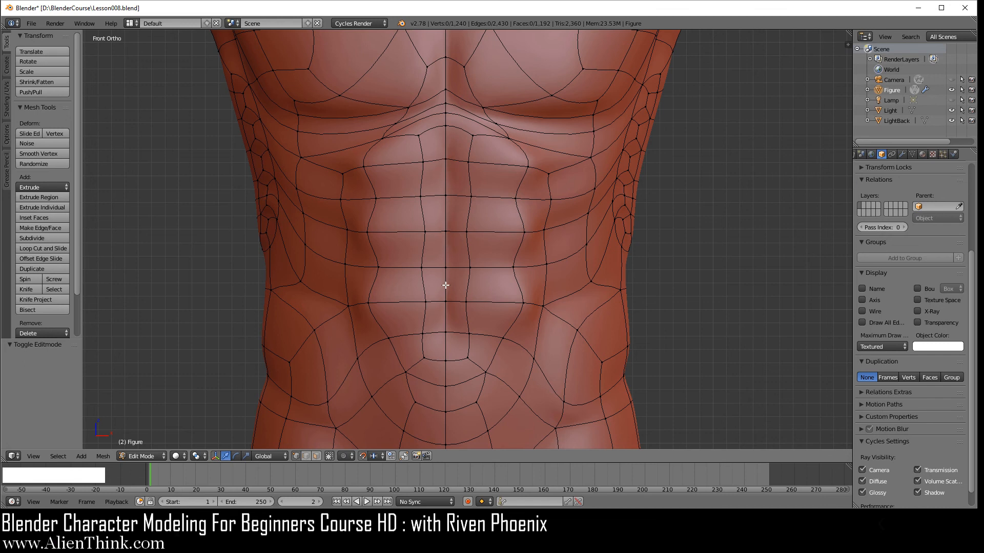
- Restore the selection of the six centre-line vertices and move them 0.100 along Z
key(ctrl+z)
key(ctrl+z)
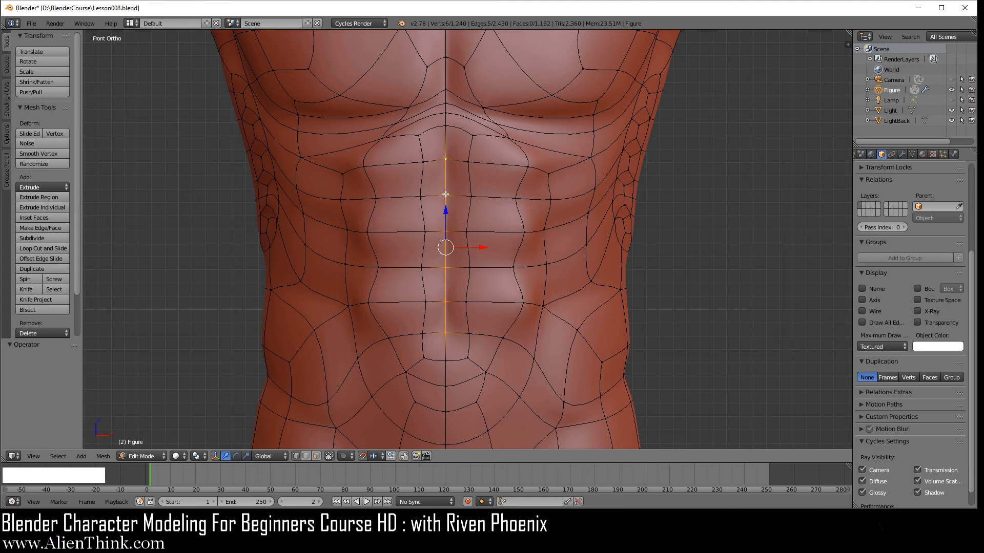
drag(445, 212, 445, 200)
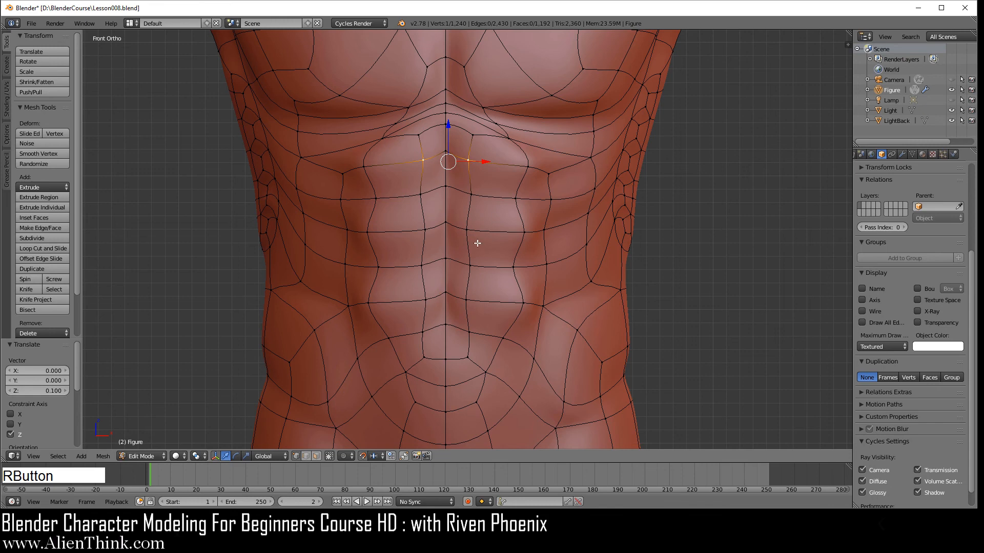
- Select the three alternate vertices on the loop beside the centre line and move them 0.100 along Z
shift+right_click(468, 229)
shift+right_click(469, 300)
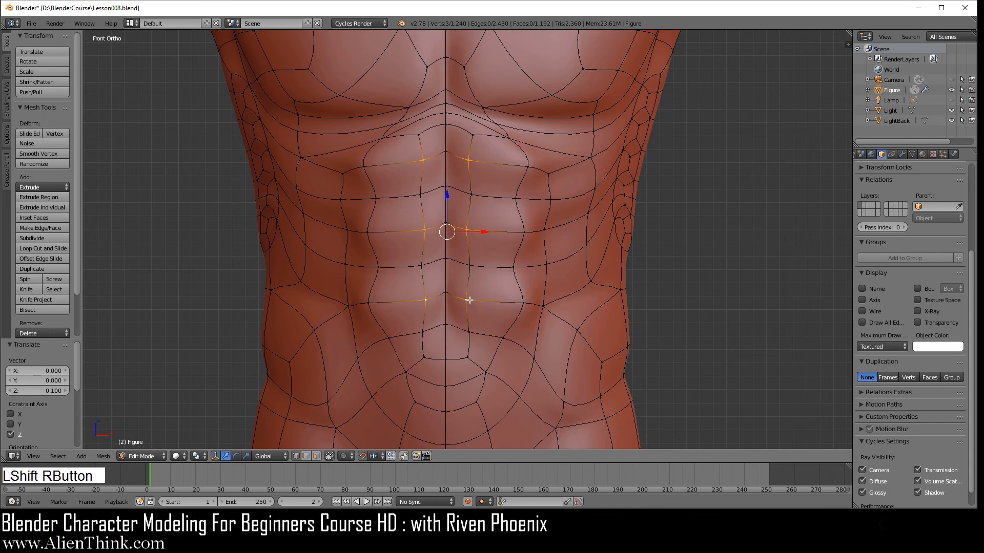
drag(448, 194, 448, 187)
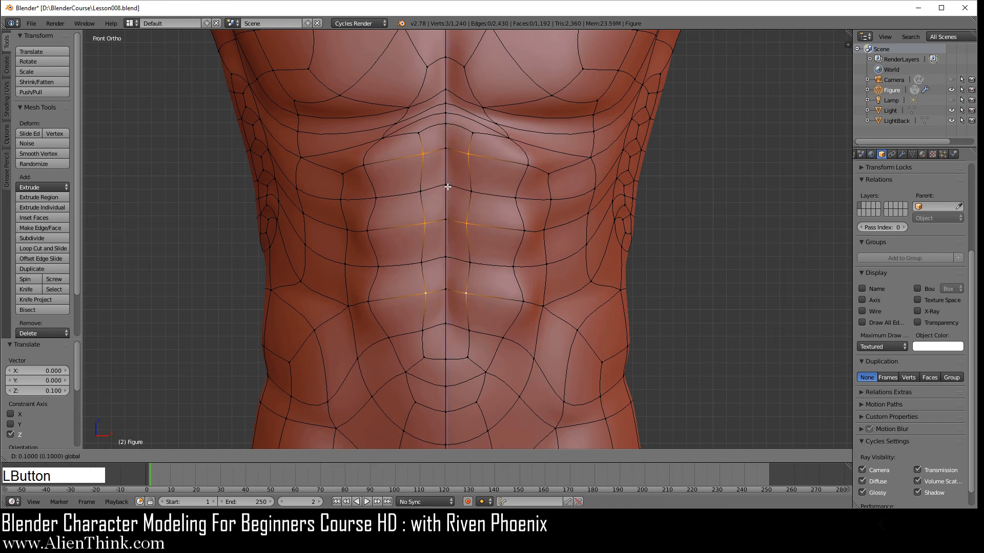
- Select the three alternate vertices on the outer loop of the abdominal muscles and move them -0.200 along Z
right_click(526, 164)
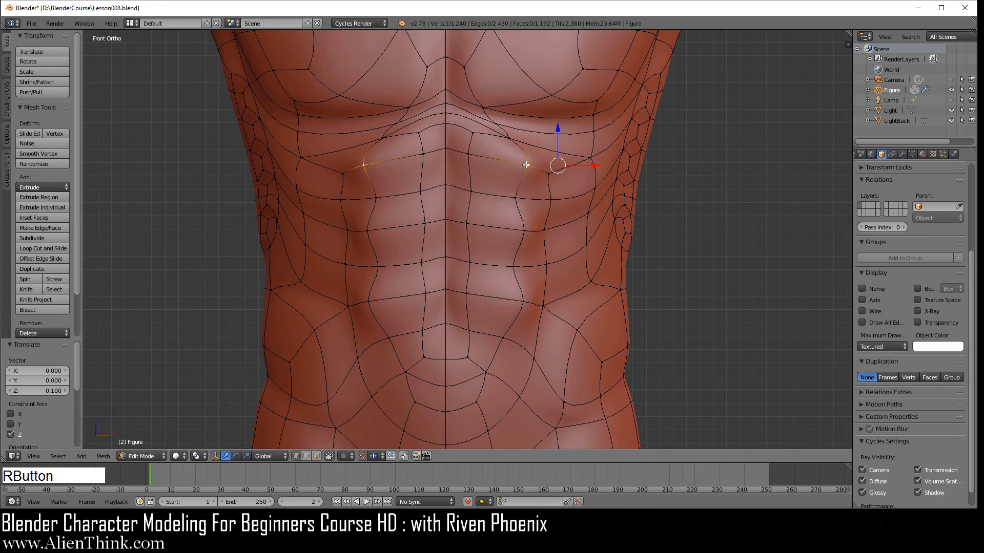
shift+right_click(523, 231)
shift+right_click(523, 301)
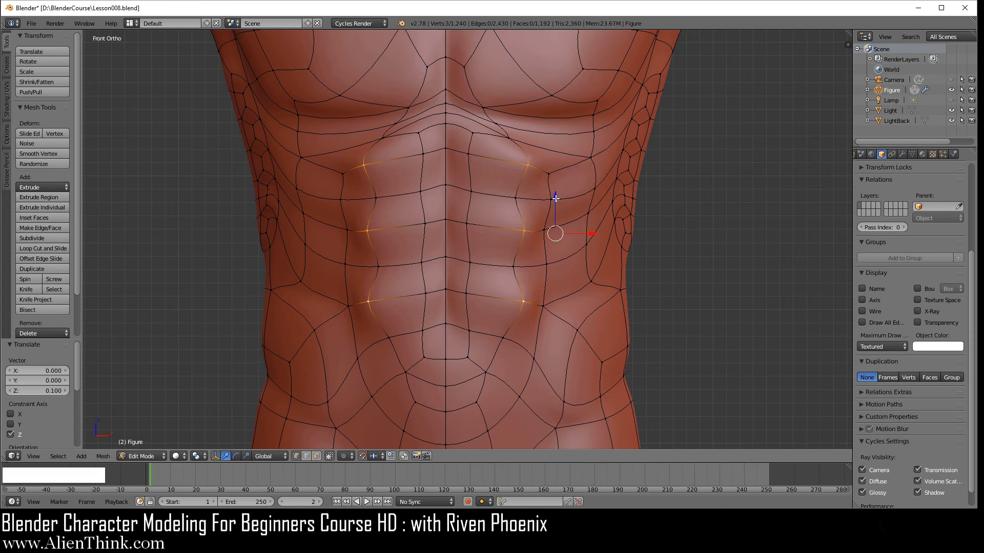
drag(556, 203, 553, 219)
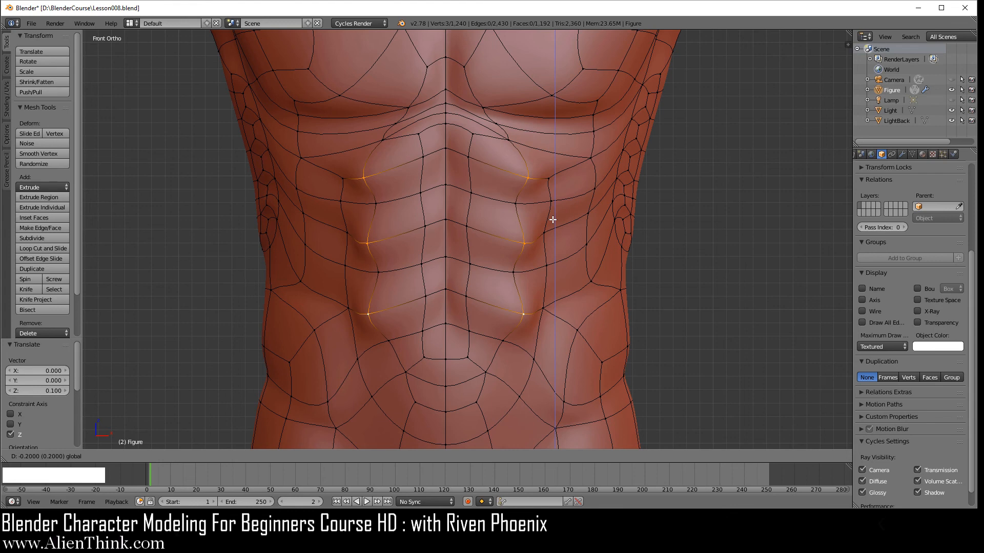
drag(553, 219, 553, 220)
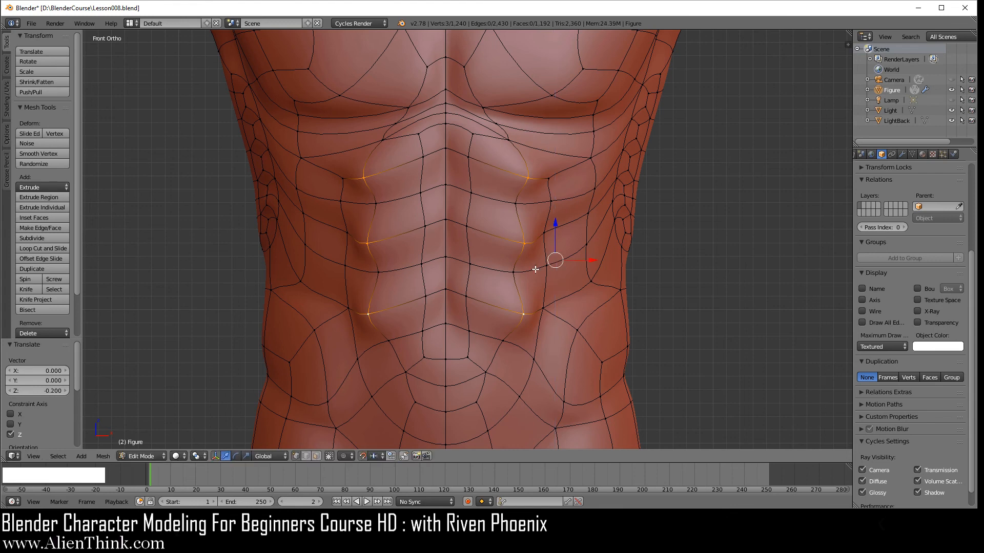
- Move the flank vertex beside the lower abdomen 0.100 along X and add the three alternate outer abdominal vertices to the selection
right_click(578, 327)
drag(607, 311, 619, 309)
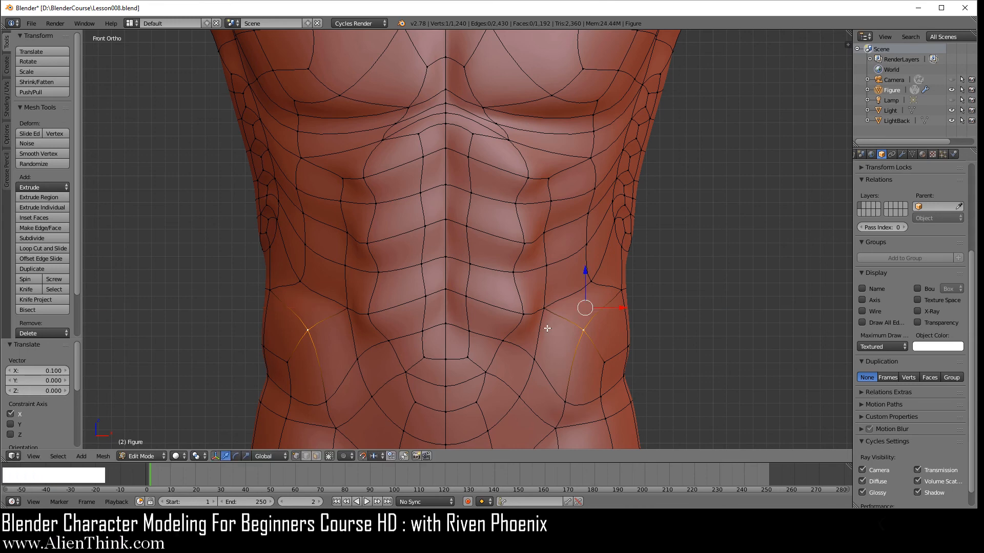
shift+right_click(523, 314)
shift+right_click(526, 242)
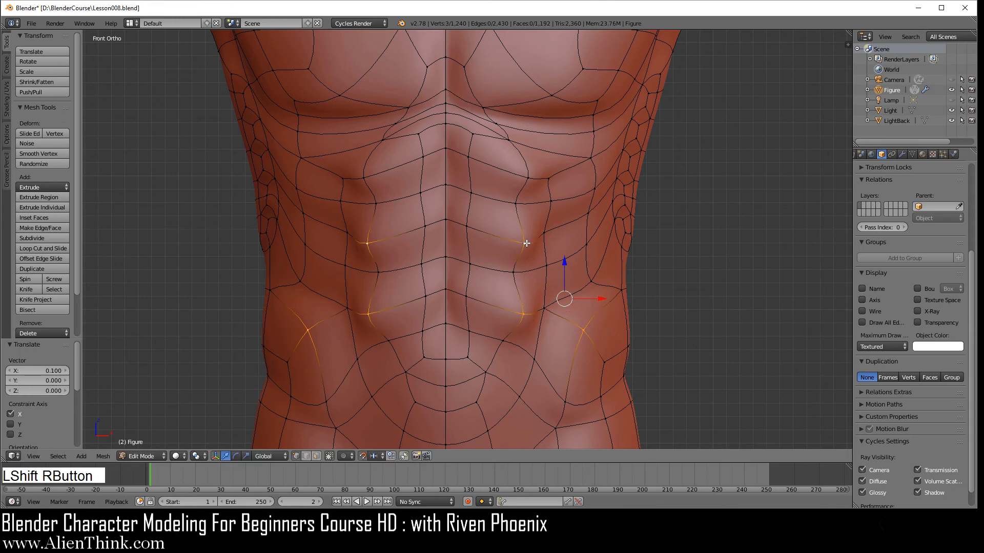
shift+right_click(530, 178)
key(Tab)
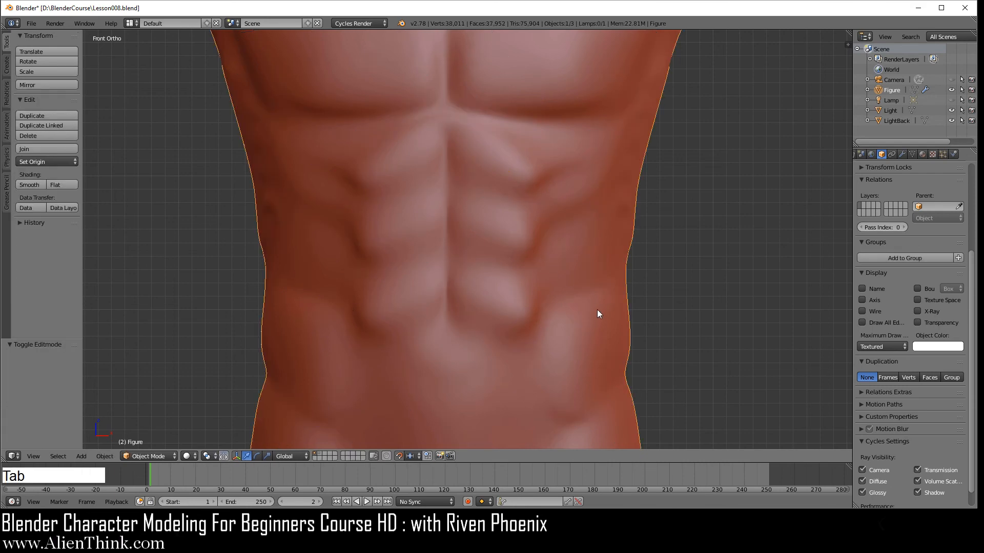
middle_drag(543, 263, 519, 226)
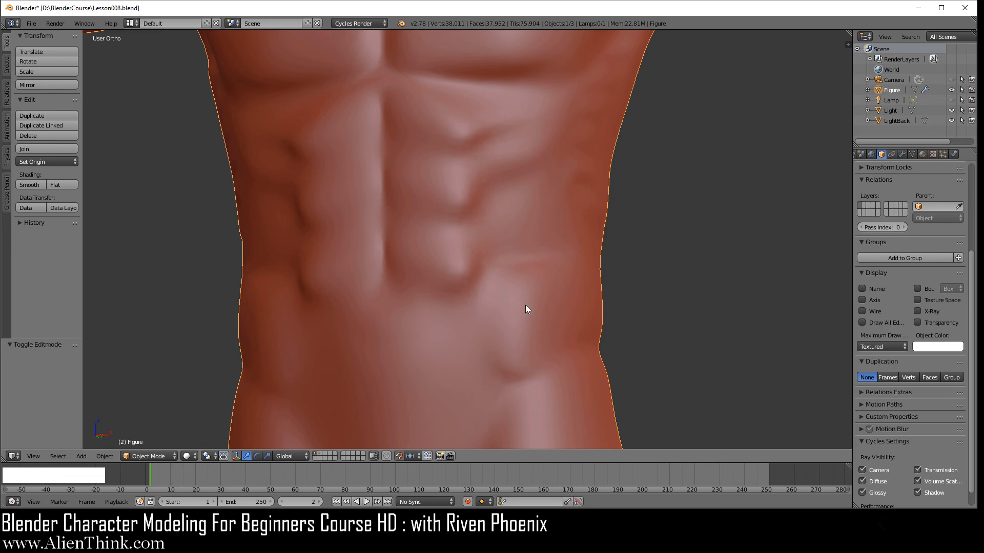
- Smooth the four selected vertices with the Smooth operation and inspect the torso in Object Mode
key(Tab)
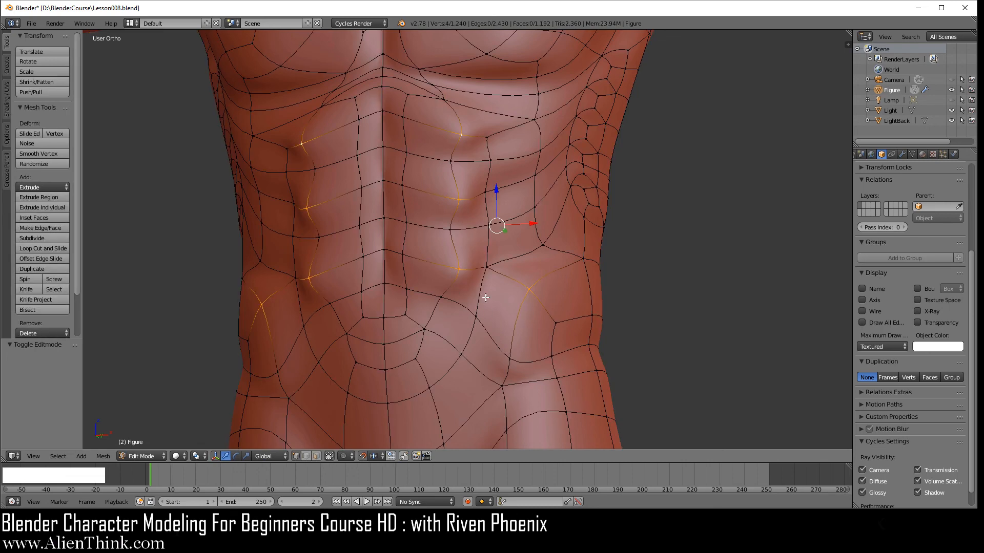
key(w)
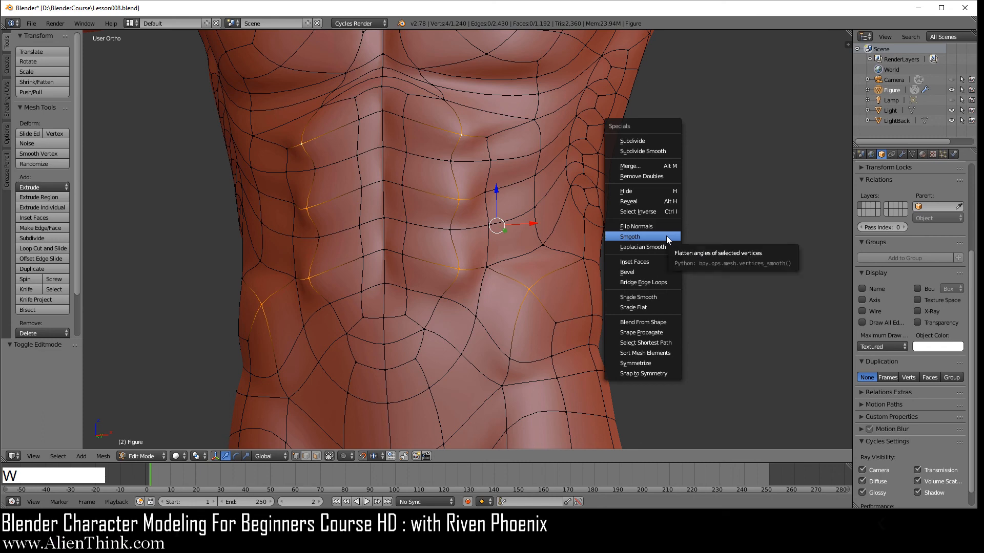
click(666, 236)
key(Tab)
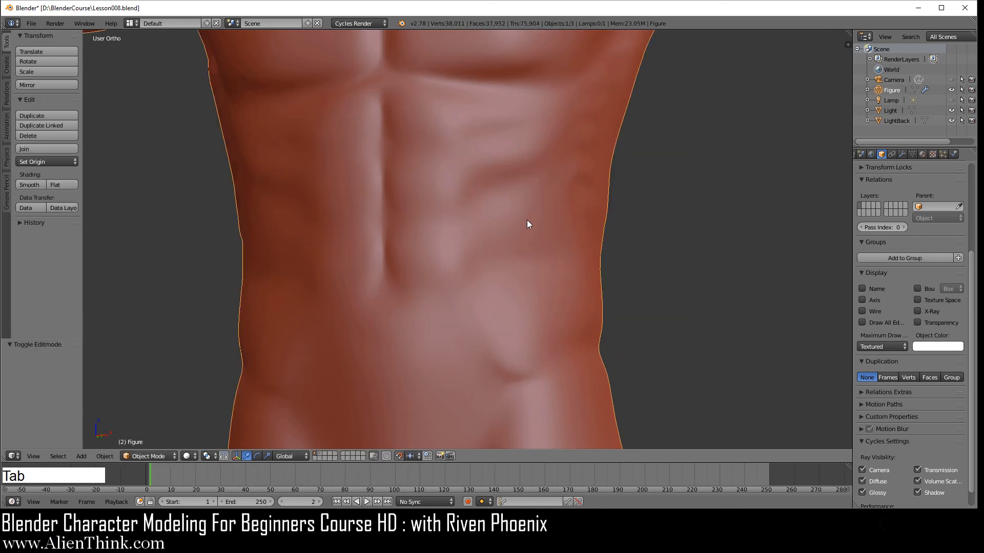
scroll(526, 225, down, 4)
mouse_move(519, 238)
middle_down()
mouse_move(497, 241)
mouse_move(523, 245)
middle_up()
key(1)
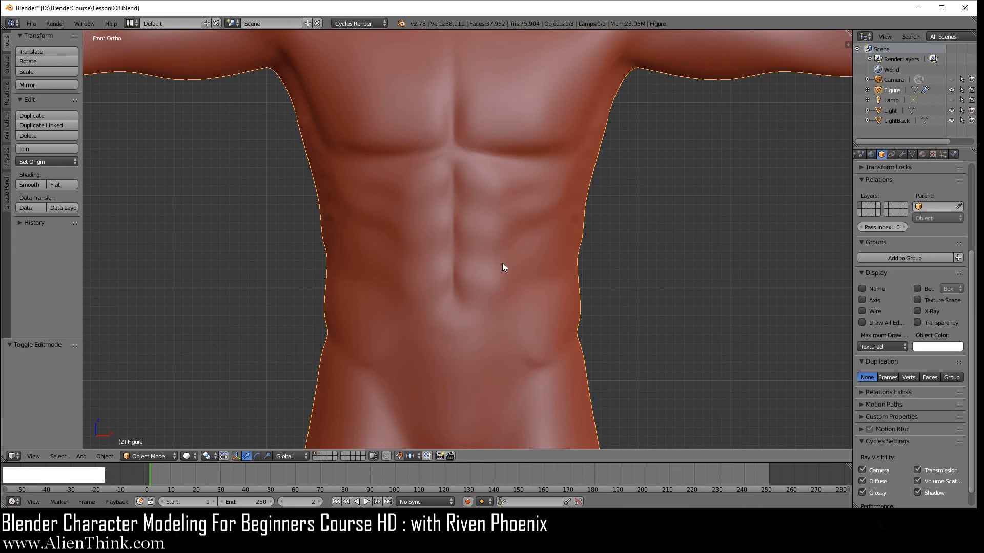
- Deselect everything in Edit Mode and move the middle alternate vertex on the outer abdominal loop 0.100 along X
key(Tab)
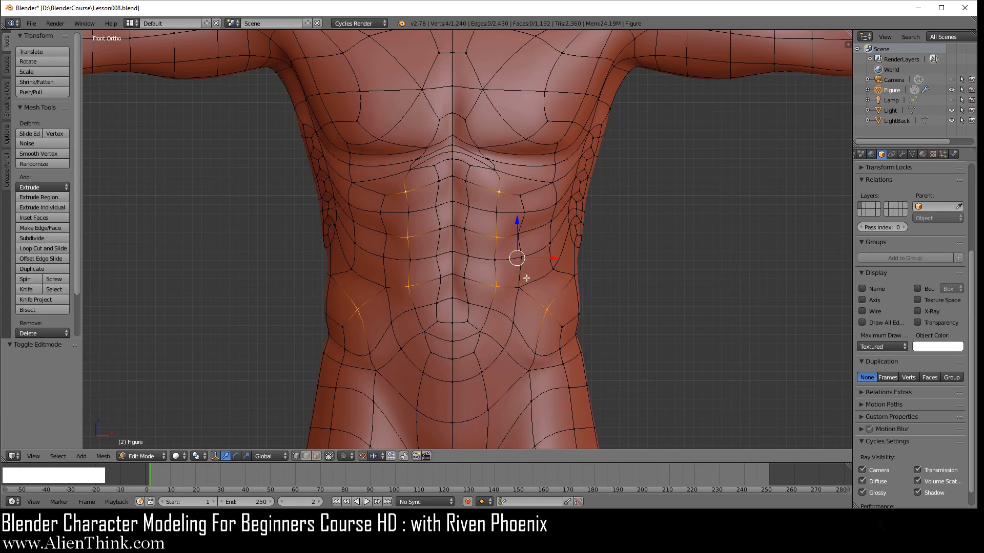
scroll(526, 285, up, 1)
key(a)
shift+middle_drag(516, 263, 487, 253)
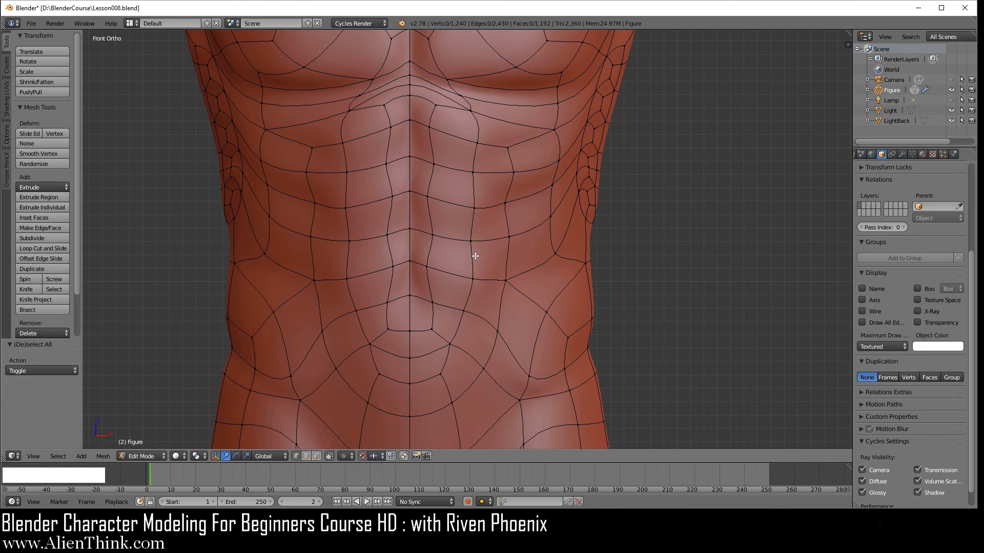
right_click(475, 207)
drag(523, 216, 531, 215)
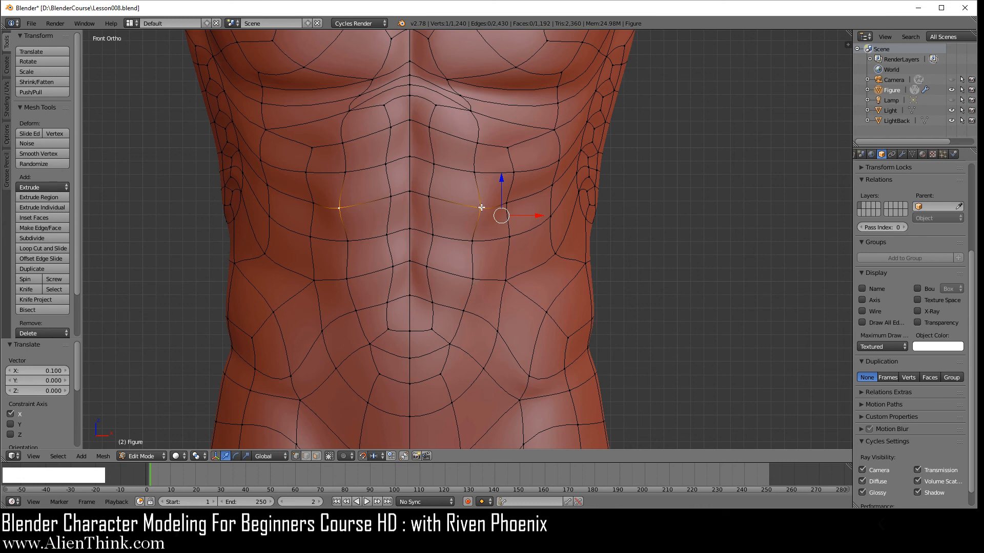
- Move the neighbouring vertex toward the flank 0.100 along Y in the right side view and 0.100 along X in the front view
scroll(491, 221, up, 1)
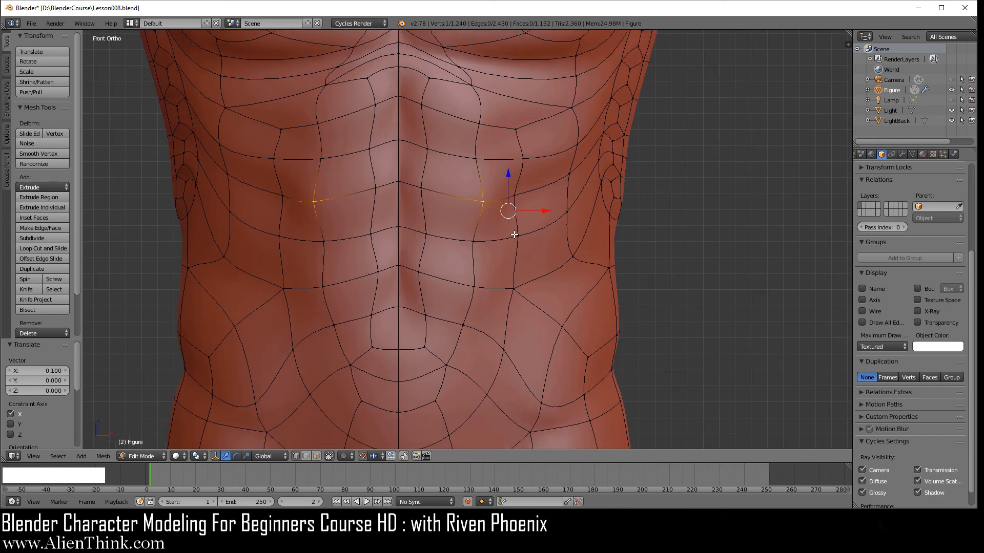
right_click(505, 226)
key(KP_3)
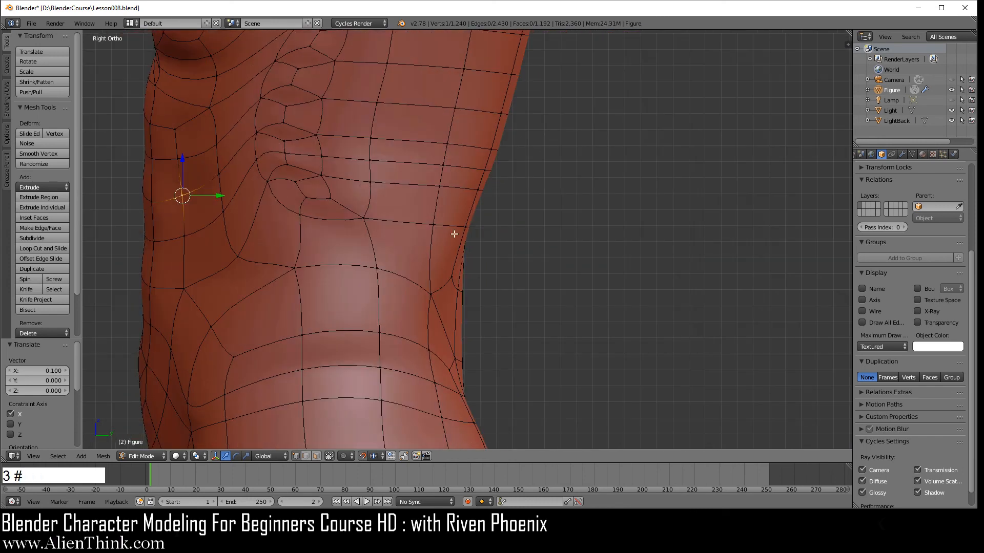
drag(220, 198, 198, 195)
key(KP_1)
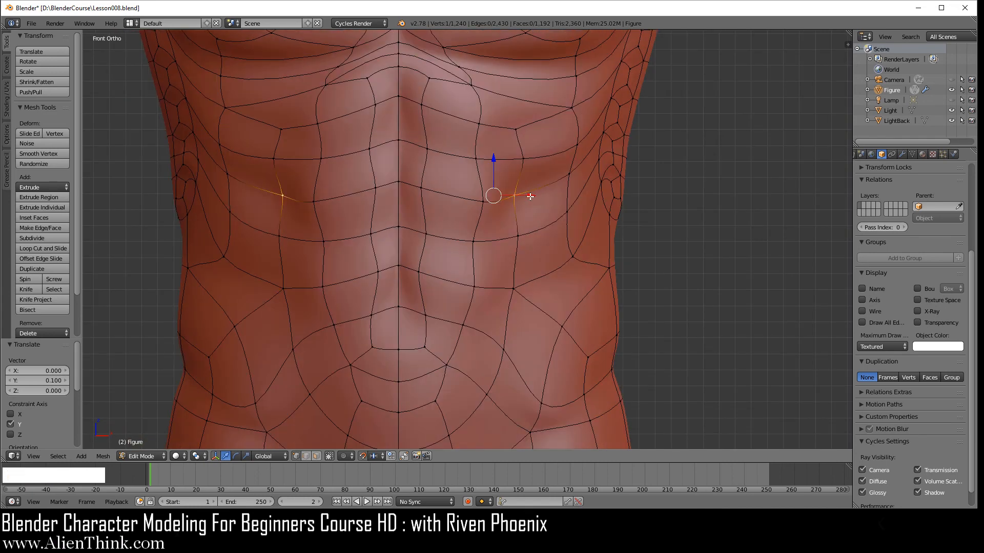
drag(535, 197, 541, 199)
- Move the lowest alternate vertex on the outer abdominal loop and its neighbour toward the flank 0.100 along X
right_click(476, 286)
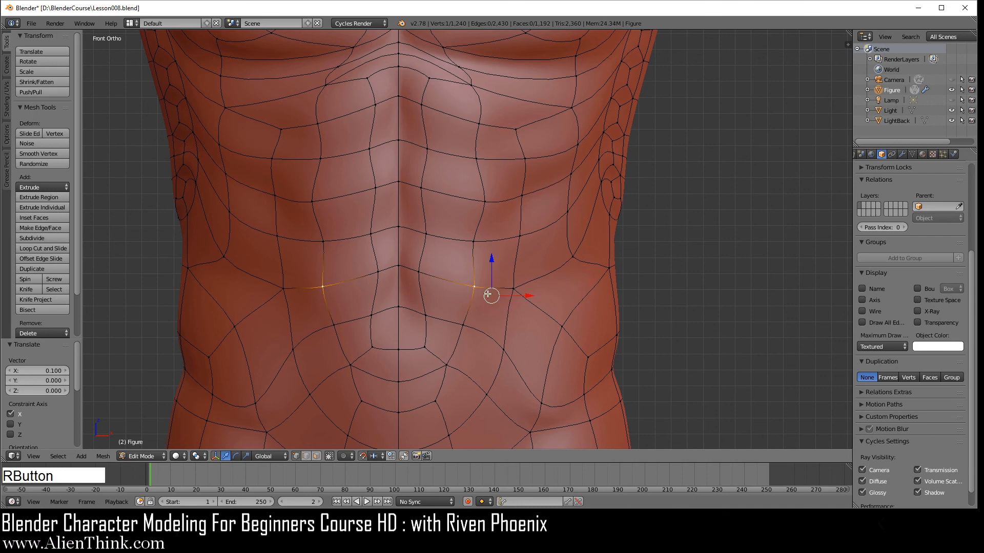
drag(528, 297, 545, 285)
right_click(519, 288)
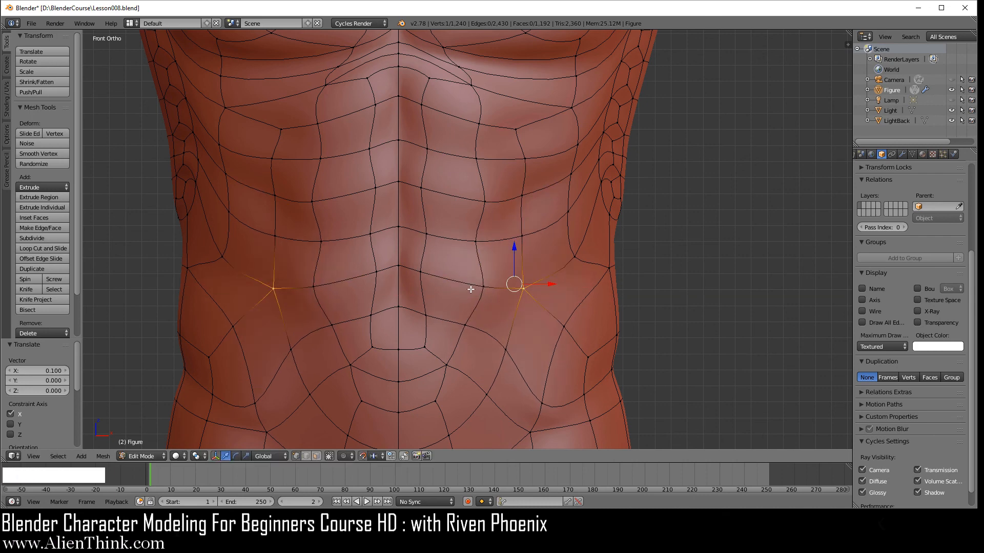
- Lower the lowest alternate vertex on the outer abdominal loop along Z and check the surface in Object Mode
right_click(482, 285)
drag(506, 259, 506, 274)
key(Tab)
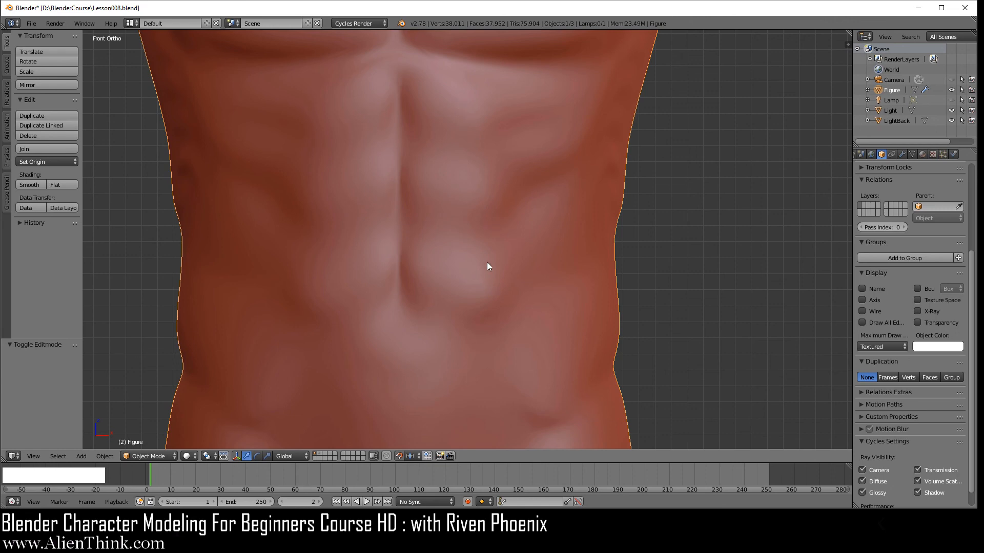
- In Edit Mode, move the lowest alternate vertex on the loop beside the centre line 0.060 along X
key(Tab)
shift+middle_drag(470, 277, 517, 266)
scroll(497, 286, up, 4)
right_click(475, 301)
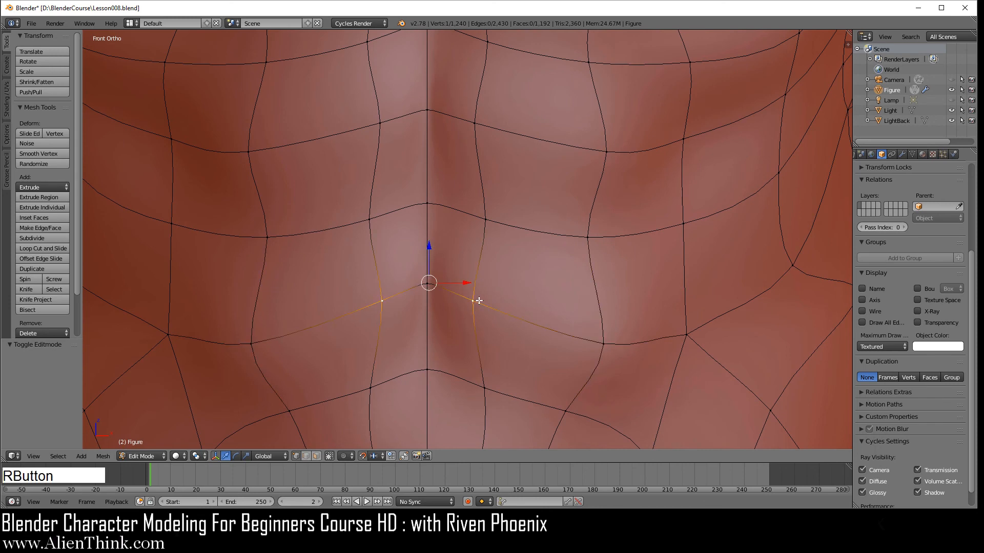
scroll(481, 342, up, 3)
scroll(470, 344, up, 2)
shift+middle_drag(471, 343, 490, 241)
key(z)
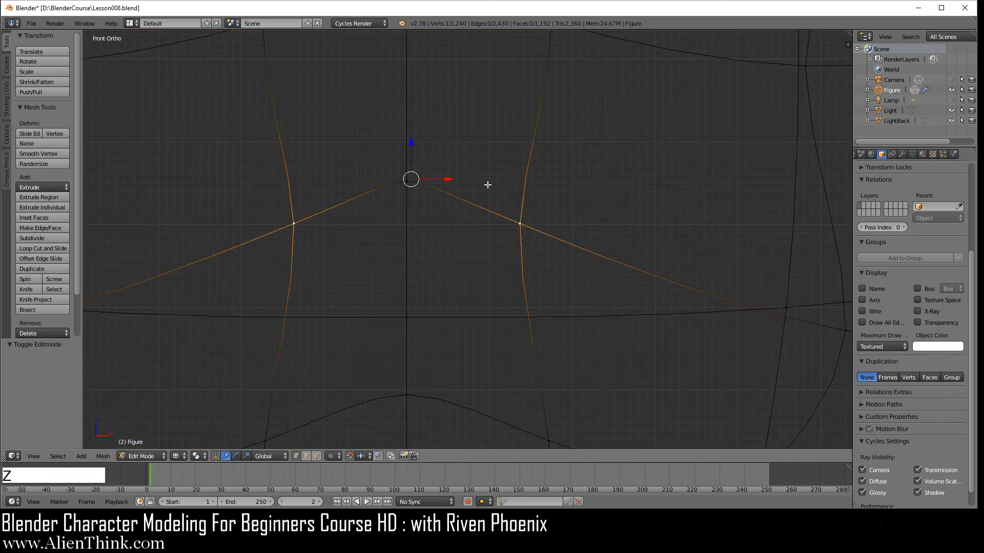
key(z)
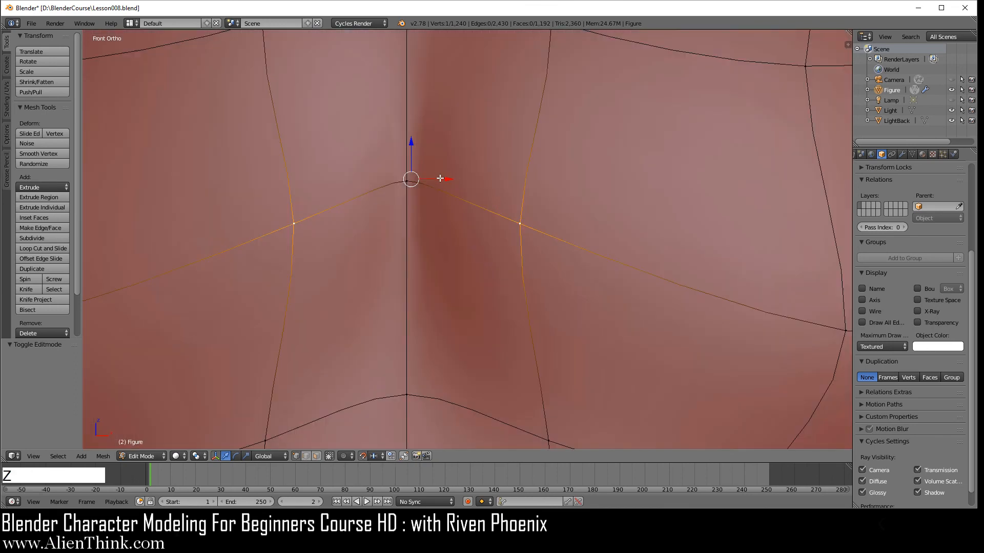
drag(449, 180, 497, 175)
- Move the middle alternate vertex on the loop beside the centre line 0.040 along X and 0.030 along Z
scroll(461, 194, down, 5)
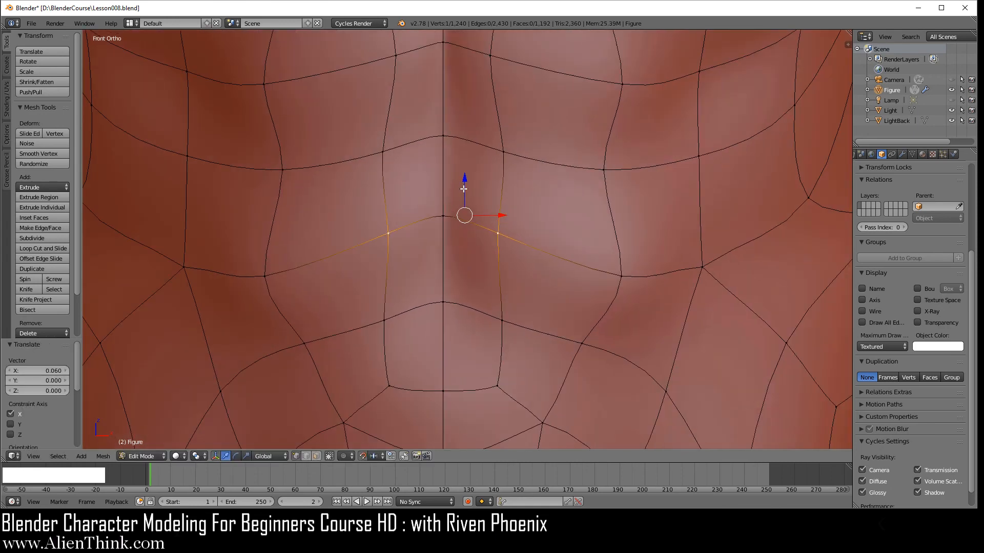
shift+middle_drag(482, 181, 480, 177)
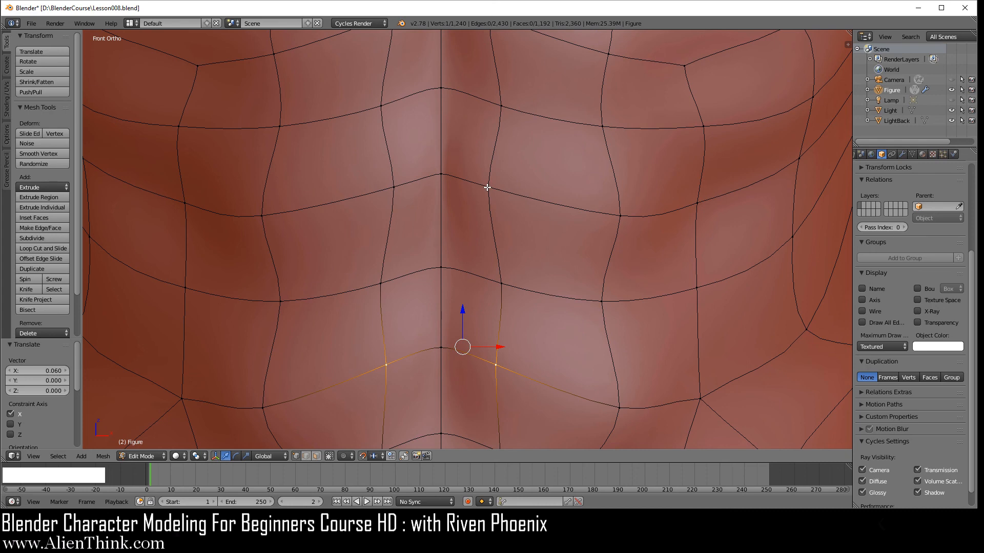
right_click(487, 187)
scroll(482, 169, up, 4)
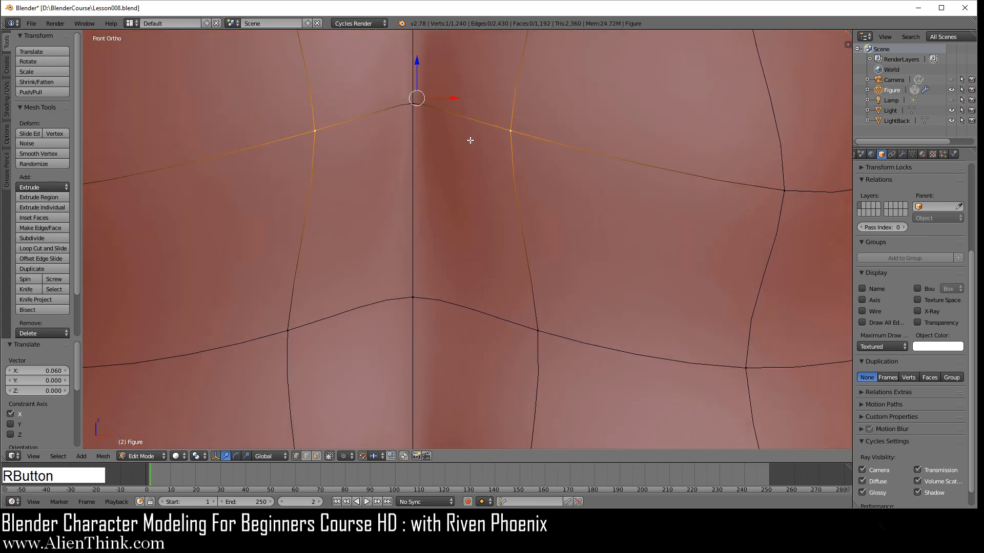
click(454, 99)
drag(454, 99, 482, 97)
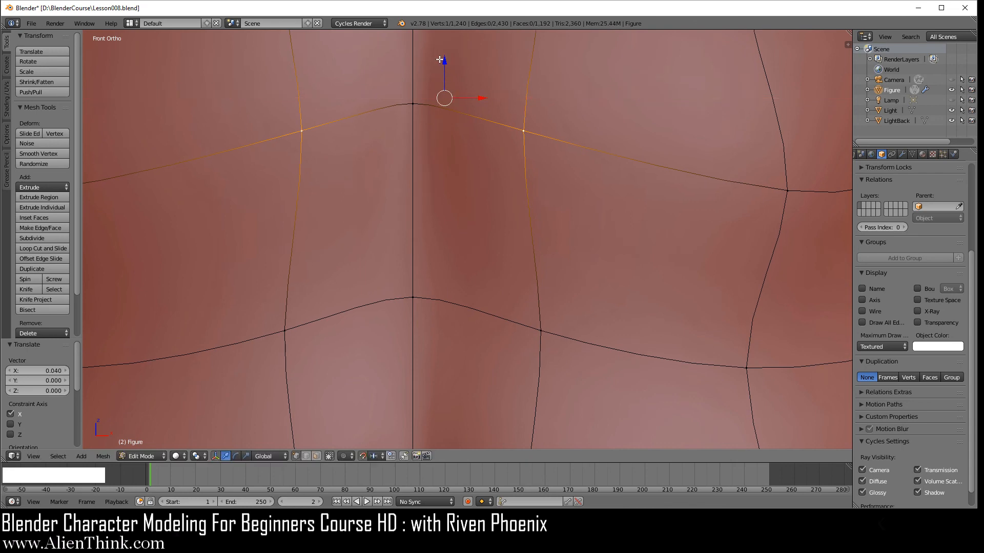
drag(444, 63, 446, 41)
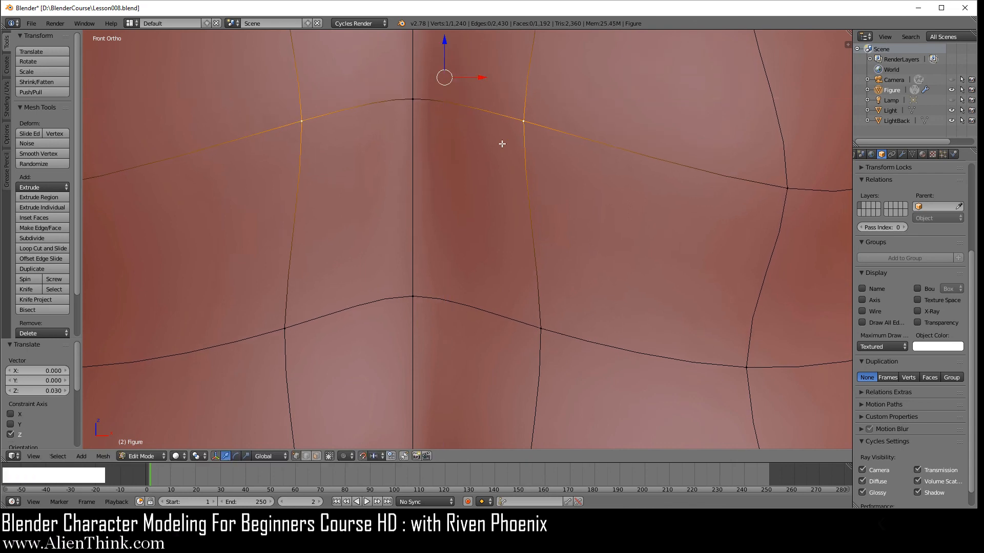
- Move the uppermost alternate vertex on the loop beside the centre line 0.030 along X and -0.040 along Z, and deselect everything
scroll(506, 231, down, 5)
shift+middle_drag(495, 173, 487, 271)
scroll(473, 177, up, 2)
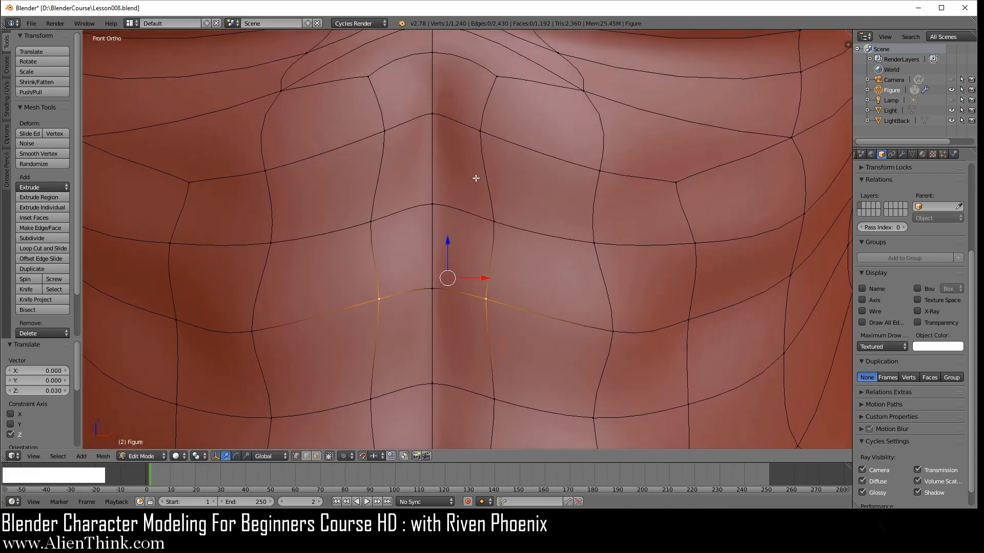
shift+middle_drag(476, 176, 485, 207)
scroll(485, 206, up, 2)
right_click(523, 162)
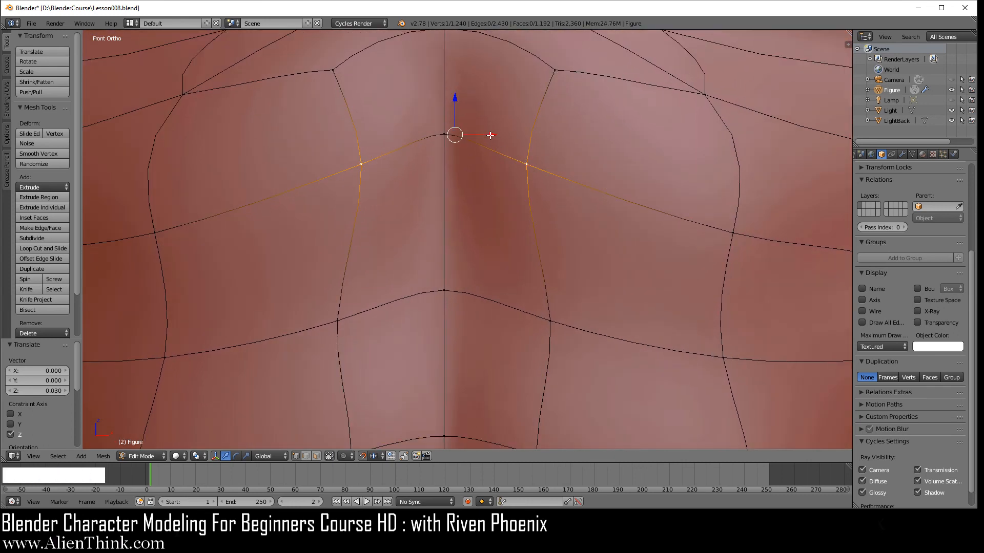
drag(491, 135, 503, 136)
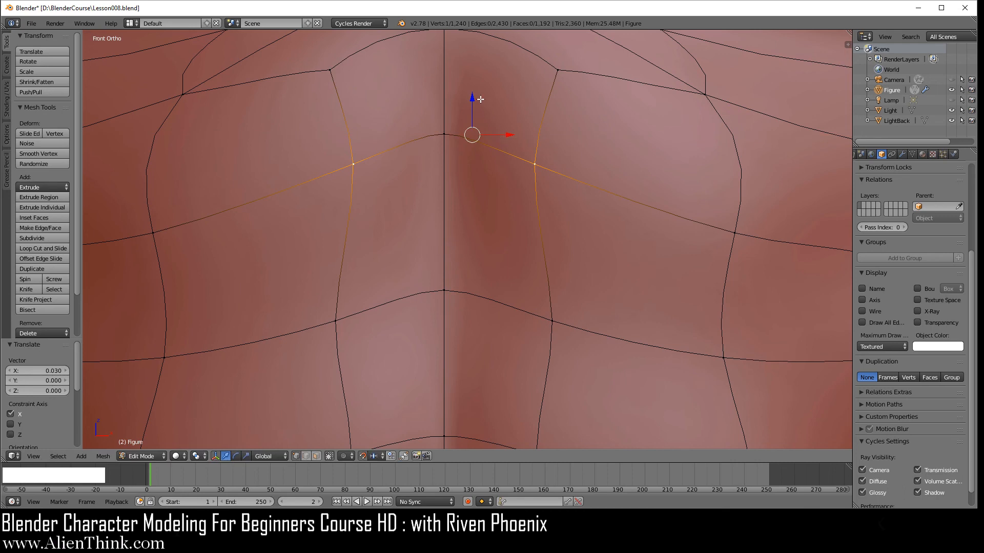
drag(472, 98, 472, 126)
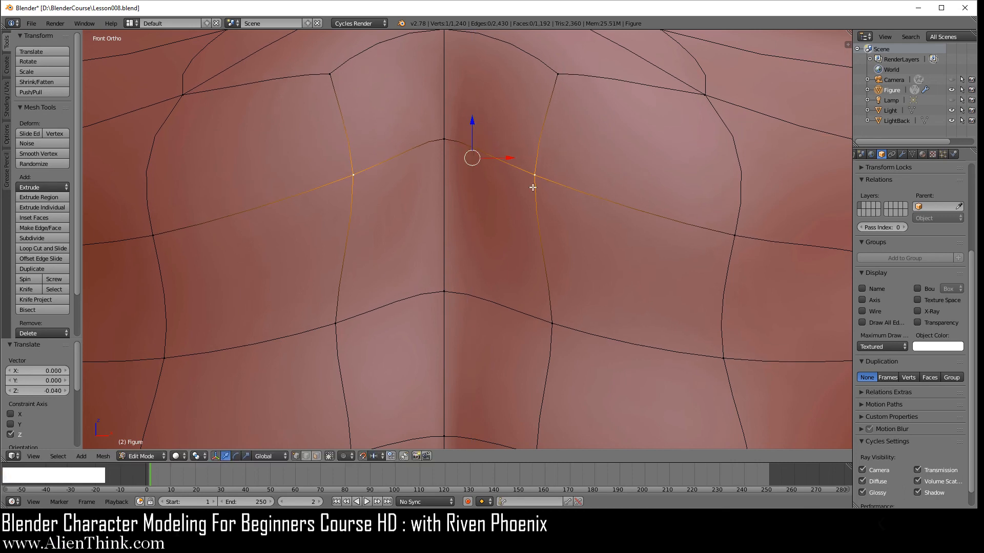
scroll(566, 250, down, 5)
key(a)
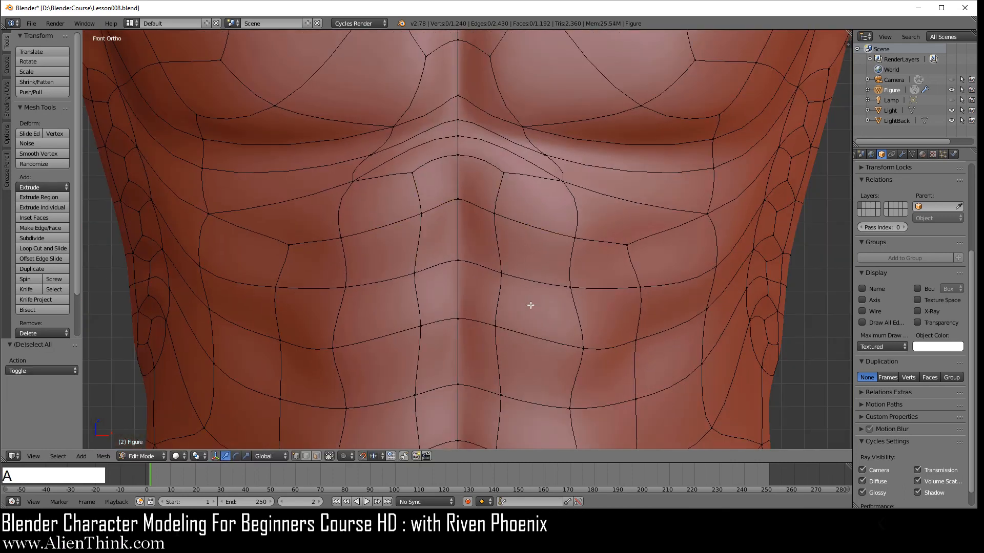
shift+middle_drag(528, 311, 465, 149)
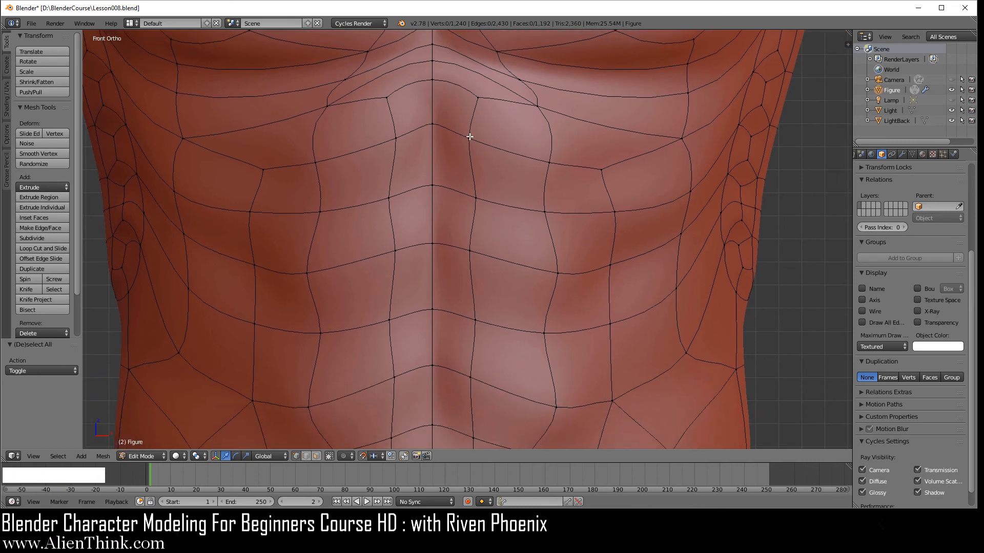
- Select the middle and lowest alternate vertices on the outer abdominal loop and move them 0.030 along Y in the right view
scroll(520, 246, down, 2)
shift+middle_drag(518, 286, 518, 262)
key(Tab)
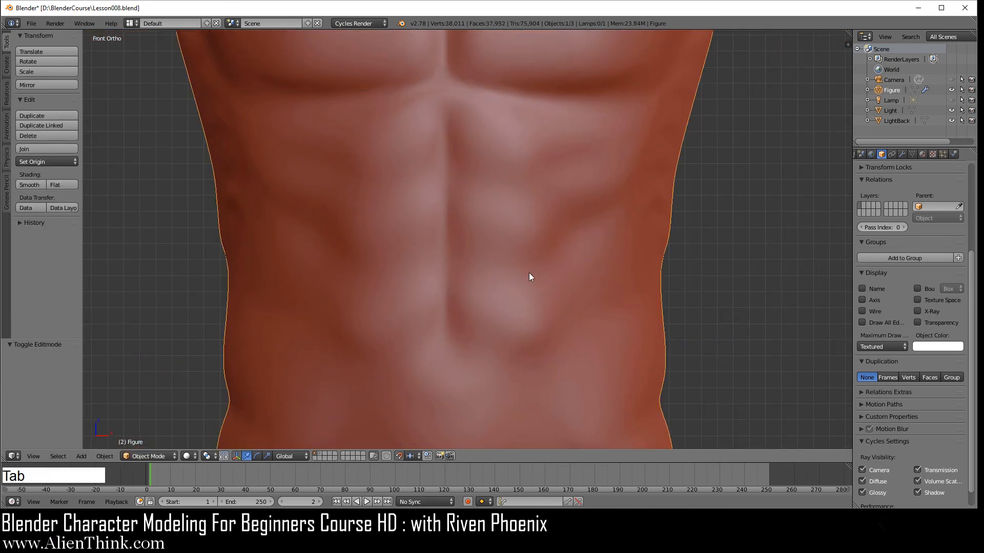
scroll(528, 274, down, 3)
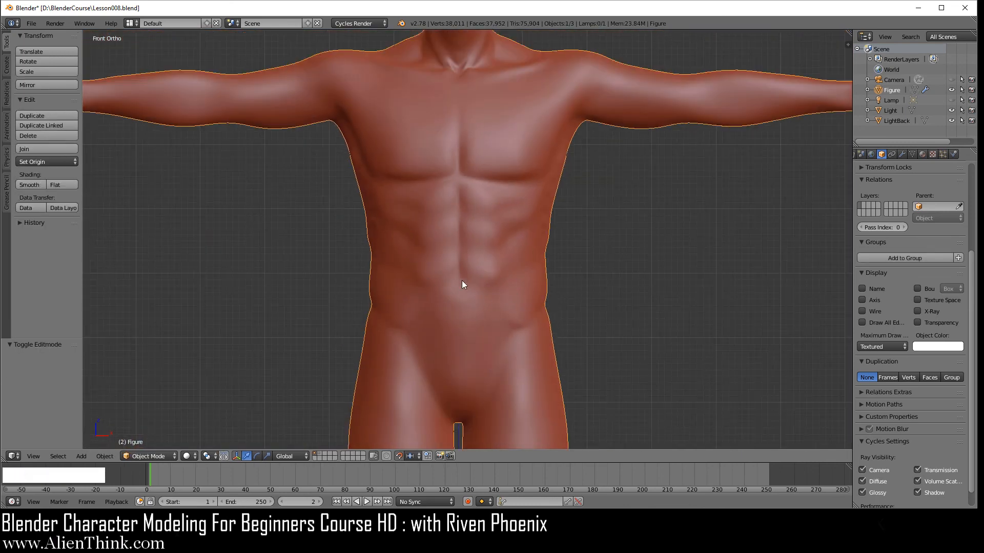
scroll(523, 293, up, 4)
key(Tab)
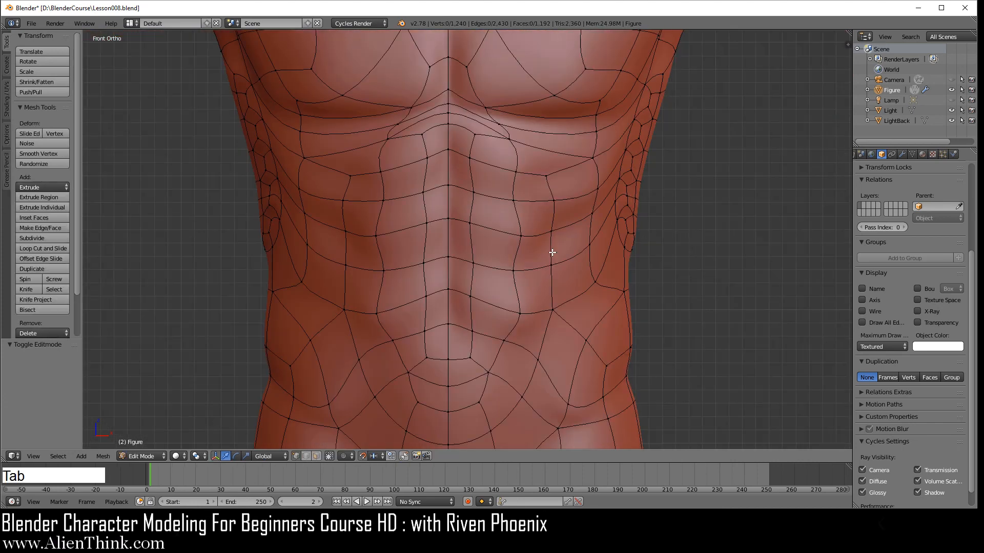
right_click(521, 236)
shift+right_click(521, 311)
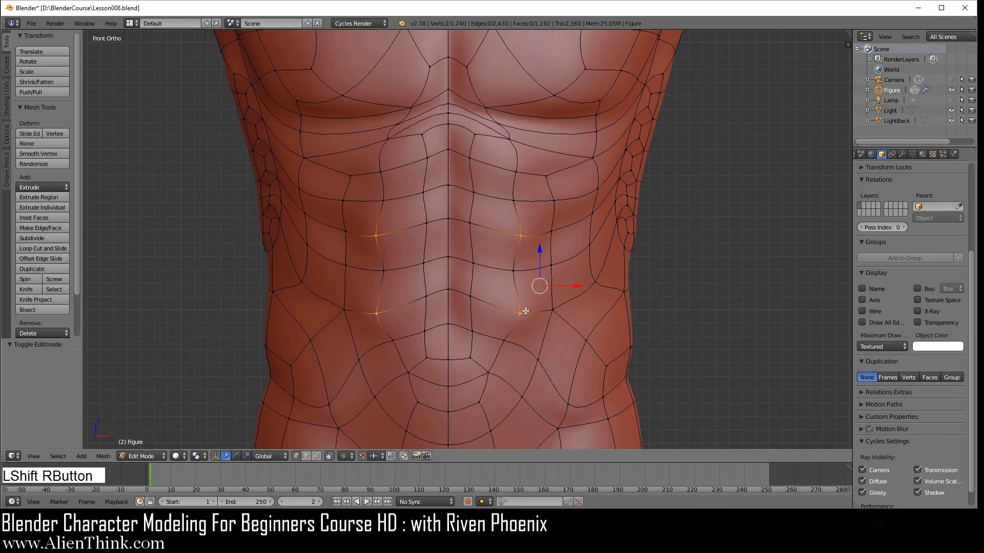
key(KP_3)
shift+middle_drag(281, 279, 494, 209)
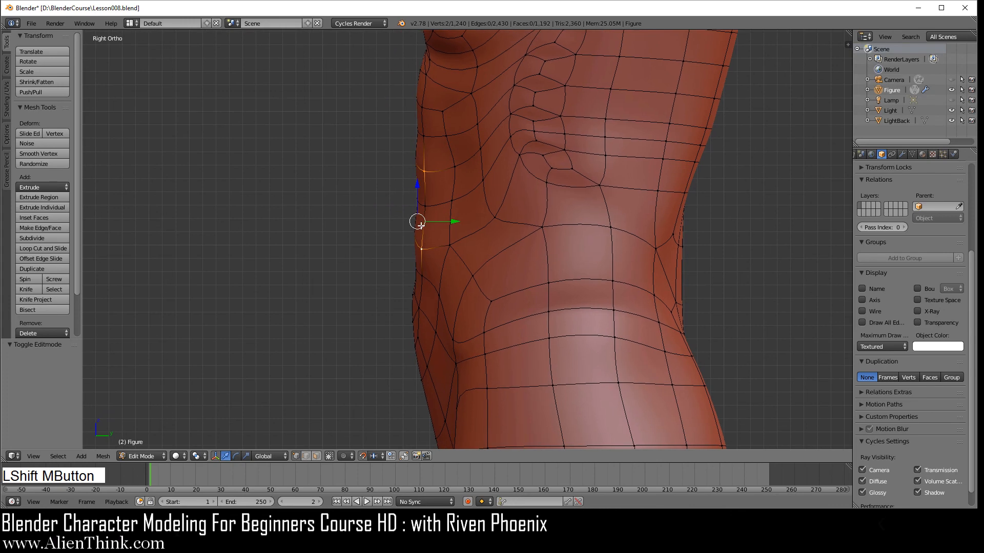
scroll(420, 225, up, 6)
shift+middle_drag(365, 200, 441, 291)
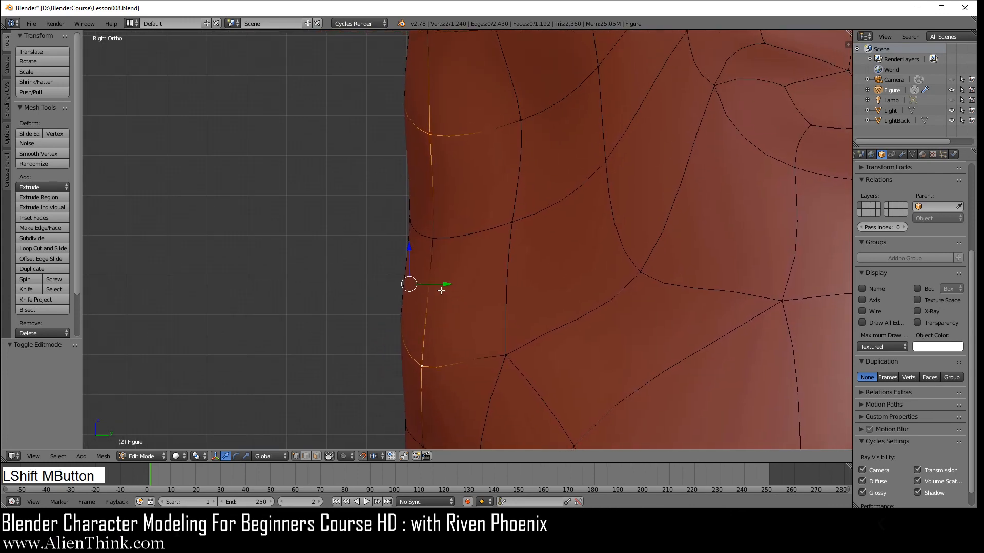
scroll(441, 290, up, 2)
drag(421, 304, 438, 303)
scroll(533, 303, down, 4)
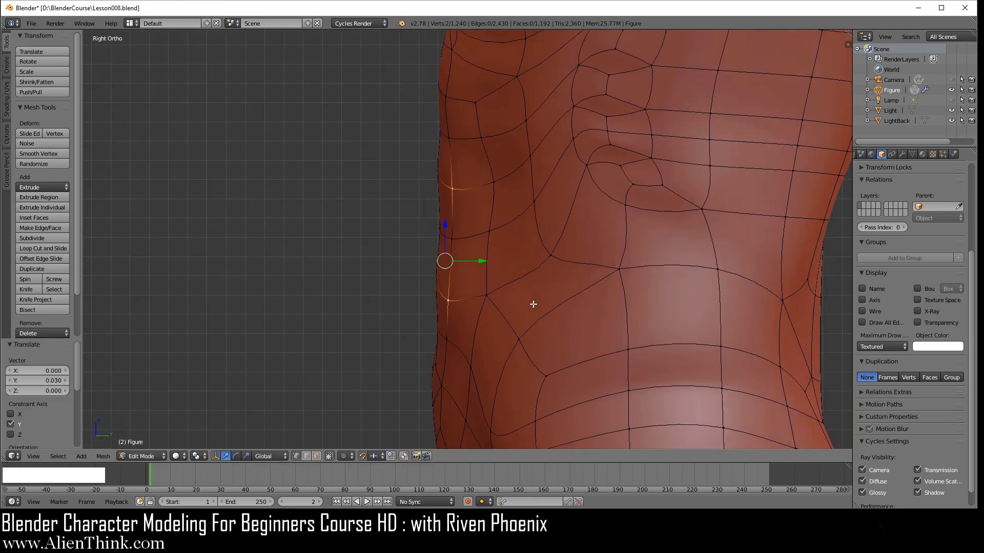
- Examine the abdominal surface in Object Mode from the front and from oblique angles
key(KP_1)
key(Tab)
scroll(547, 303, down, 2)
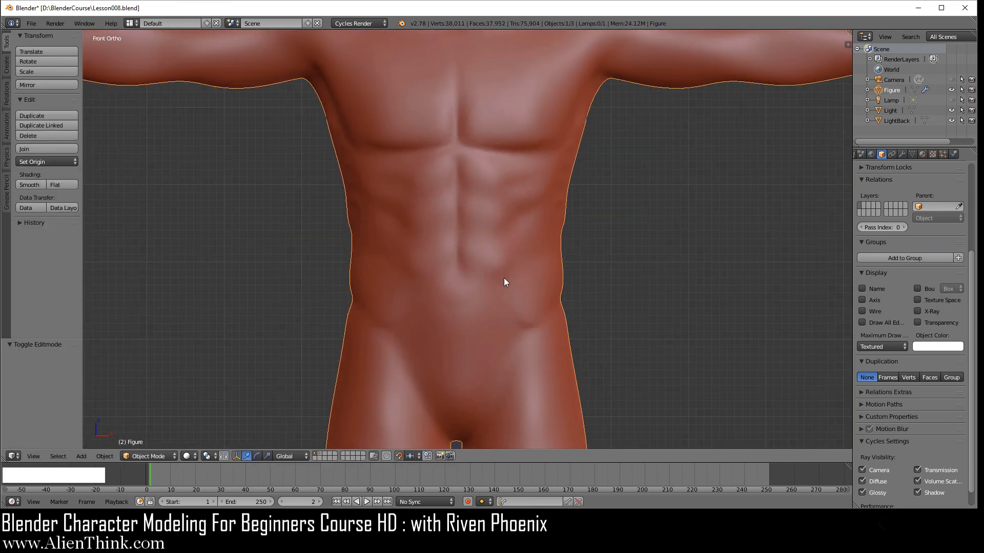
mouse_move(545, 264)
middle_down()
mouse_move(492, 246)
mouse_move(433, 256)
mouse_move(488, 250)
mouse_move(525, 208)
middle_up()
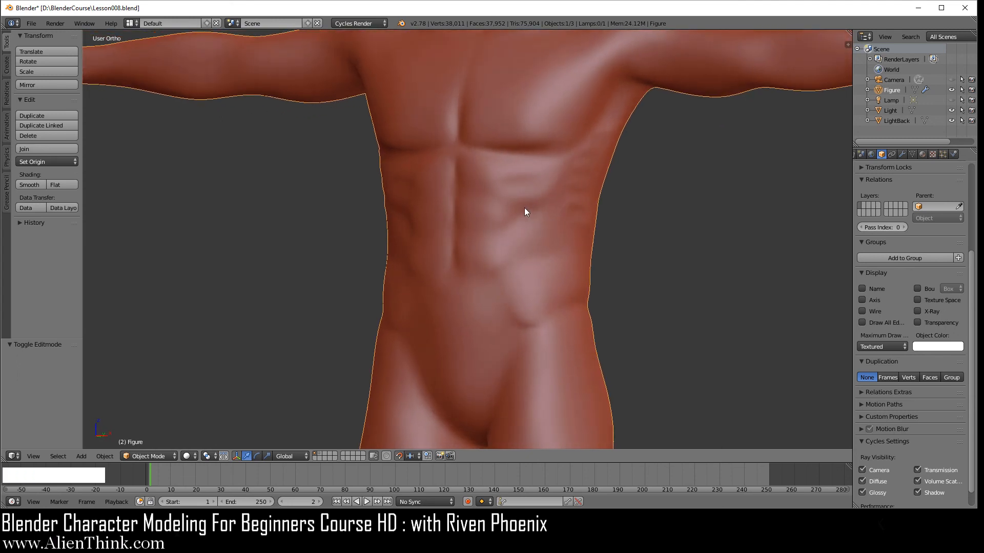
mouse_move(556, 243)
middle_down()
mouse_move(527, 223)
mouse_move(479, 216)
mouse_move(501, 246)
mouse_move(548, 213)
middle_up()
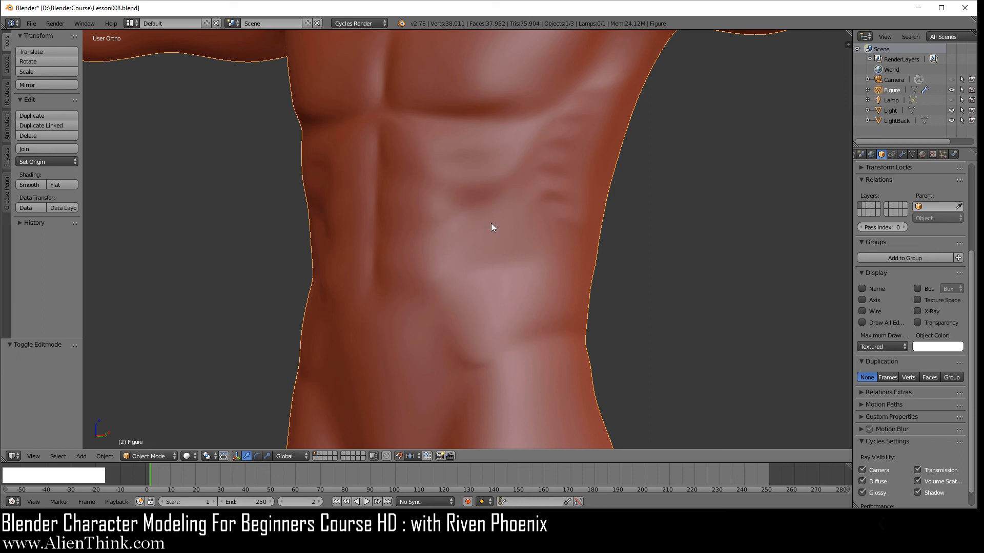
key(KP_1)
key(Tab)
scroll(492, 225, up, 4)
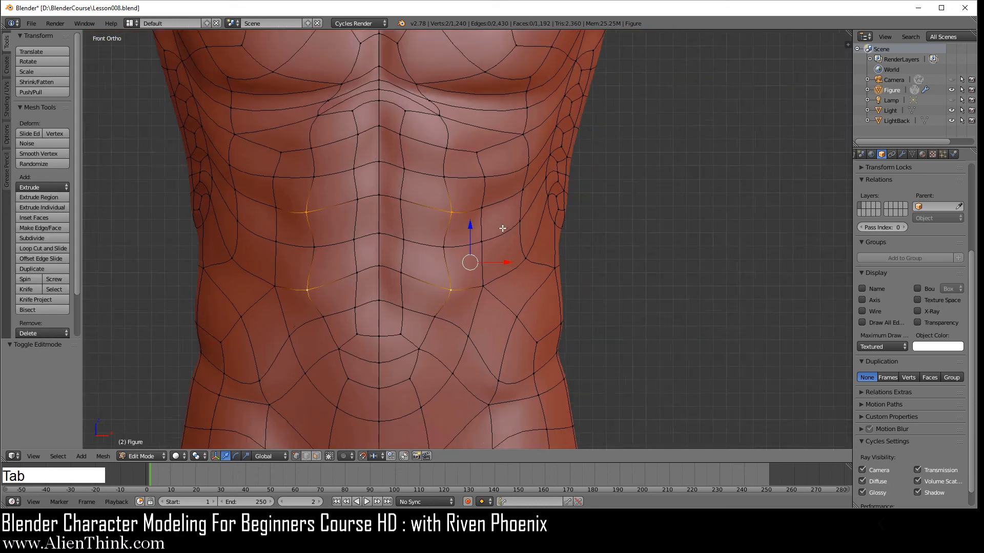
- Move the vertex just outside the outer abdominal loop's middle alternate vertex 0.030 along X and check the torso in Object Mode
right_click(516, 195)
scroll(516, 196, up, 2)
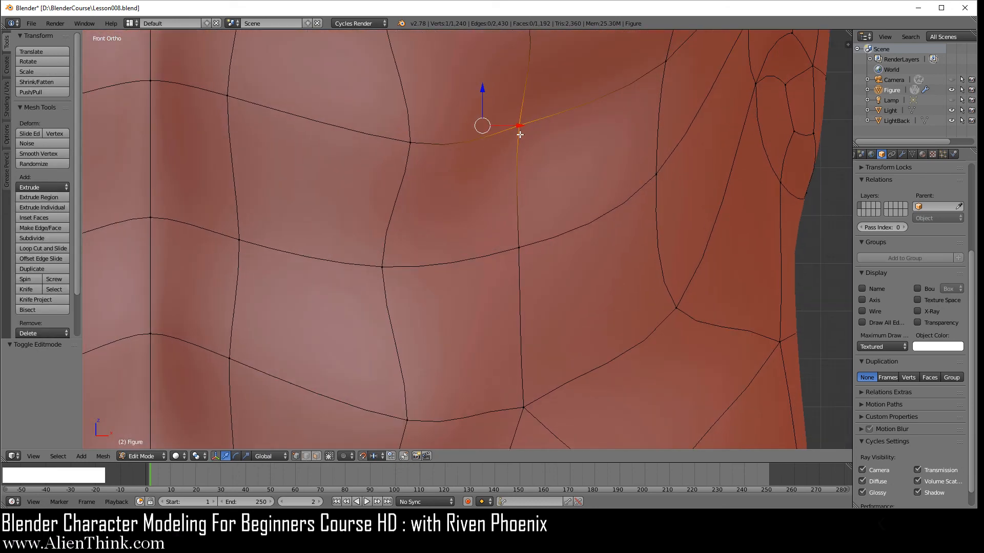
drag(518, 126, 527, 126)
scroll(550, 212, down, 3)
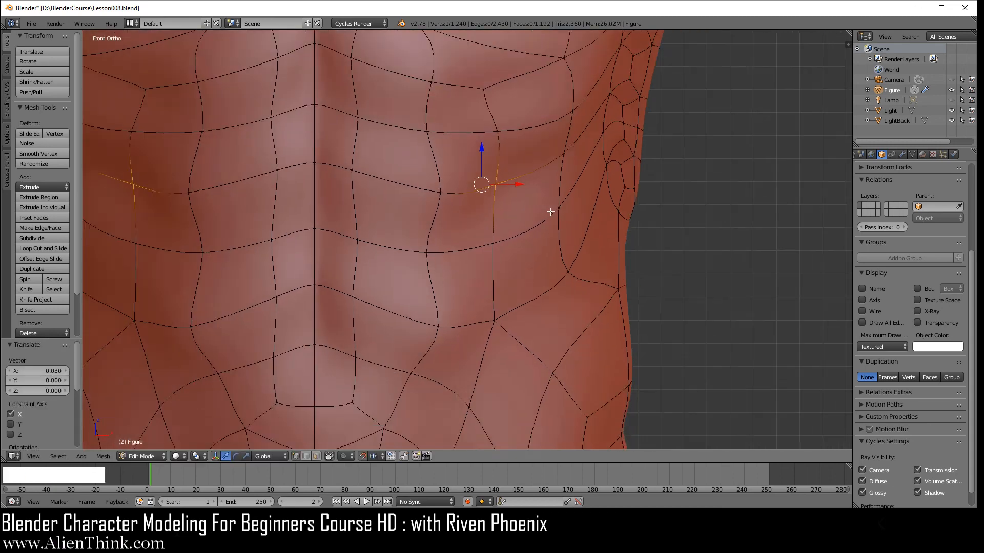
scroll(550, 211, down, 2)
key(Tab)
scroll(508, 221, down, 3)
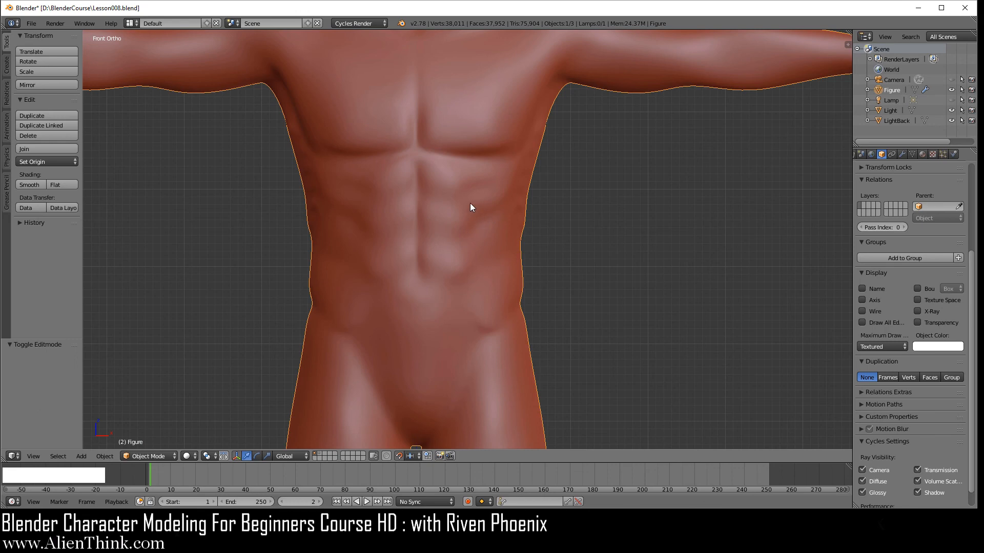
scroll(470, 203, up, 1)
key(shift)
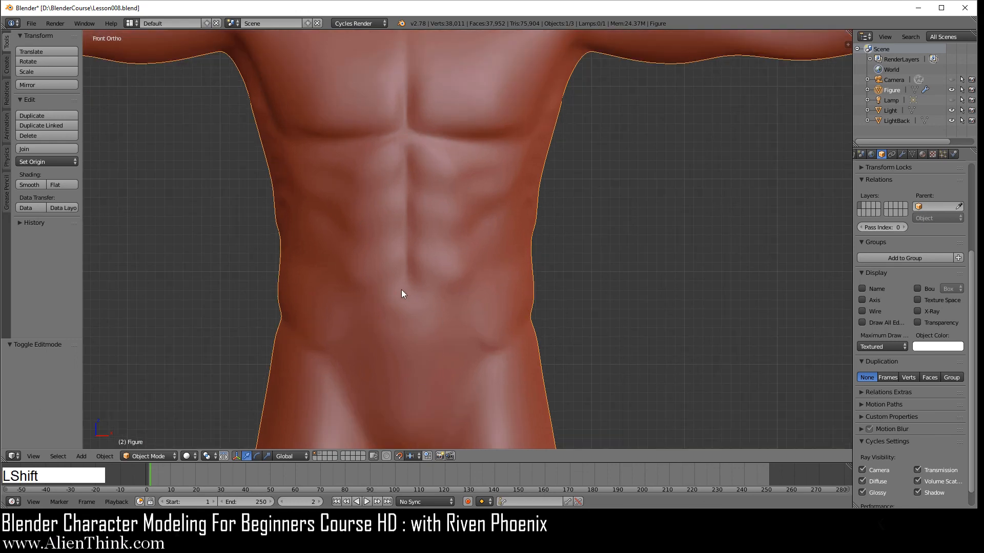
shift+middle_drag(461, 224, 509, 263)
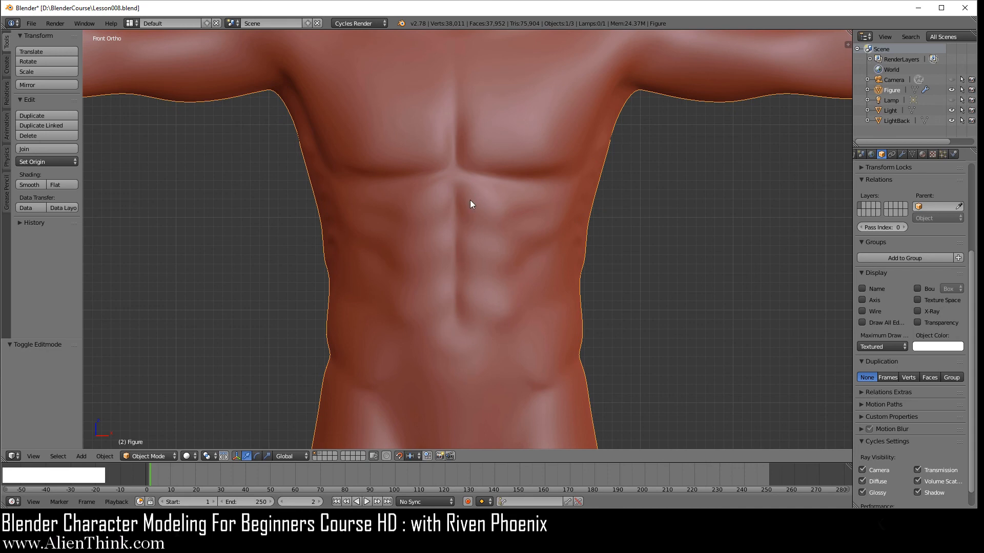
- In Edit Mode with face selection, smooth the two narrow faces beside the centre line just below the chest
key(Tab)
click(507, 251)
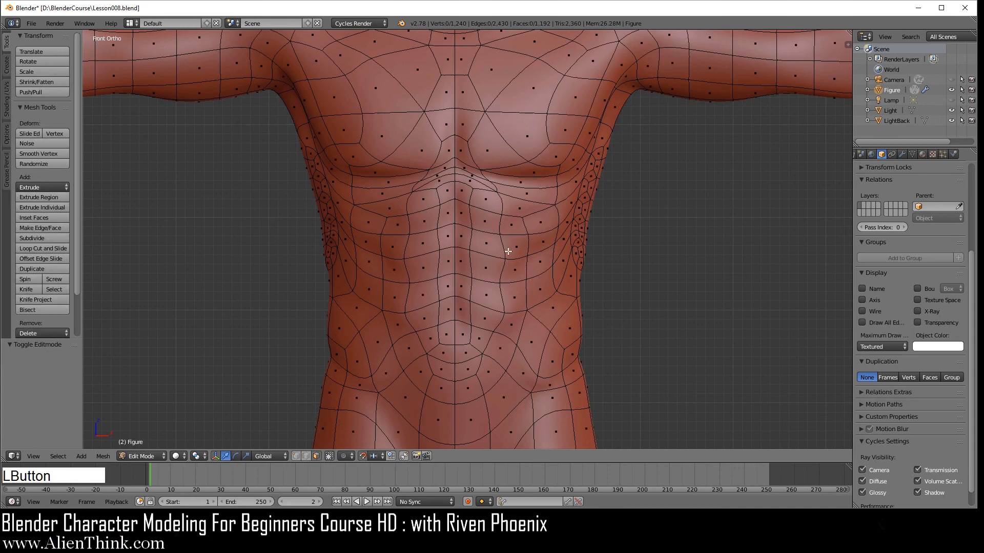
scroll(506, 217, up, 3)
right_click(480, 143)
shift+right_click(493, 140)
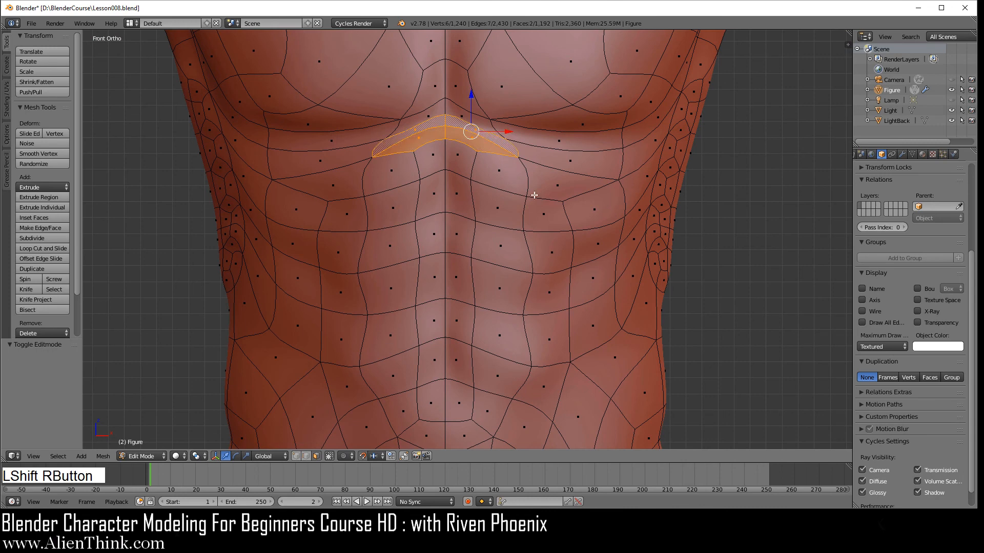
key(w)
click(632, 220)
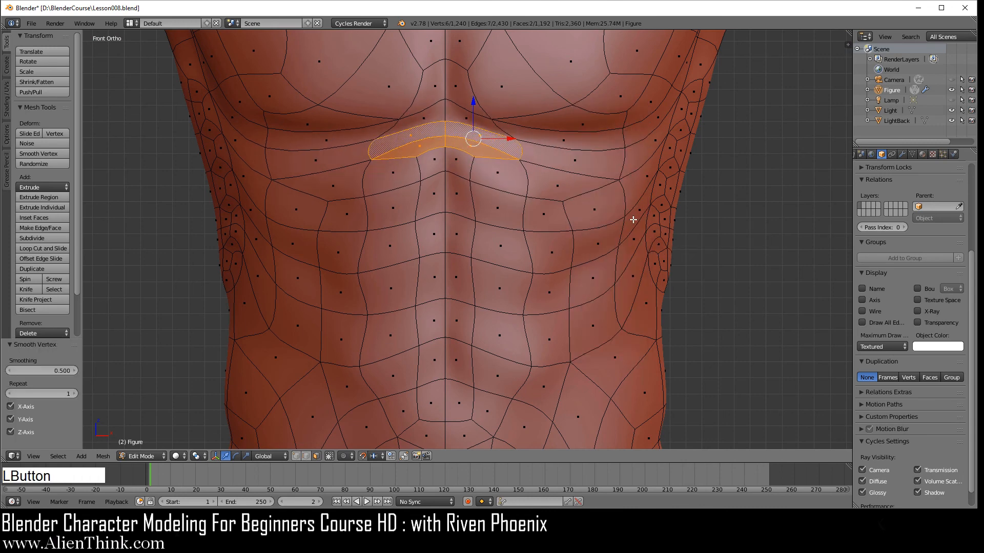
- Move the two outer corner vertices of the smoothed faces -0.100 along Y and check the surface in Object Mode
click(295, 456)
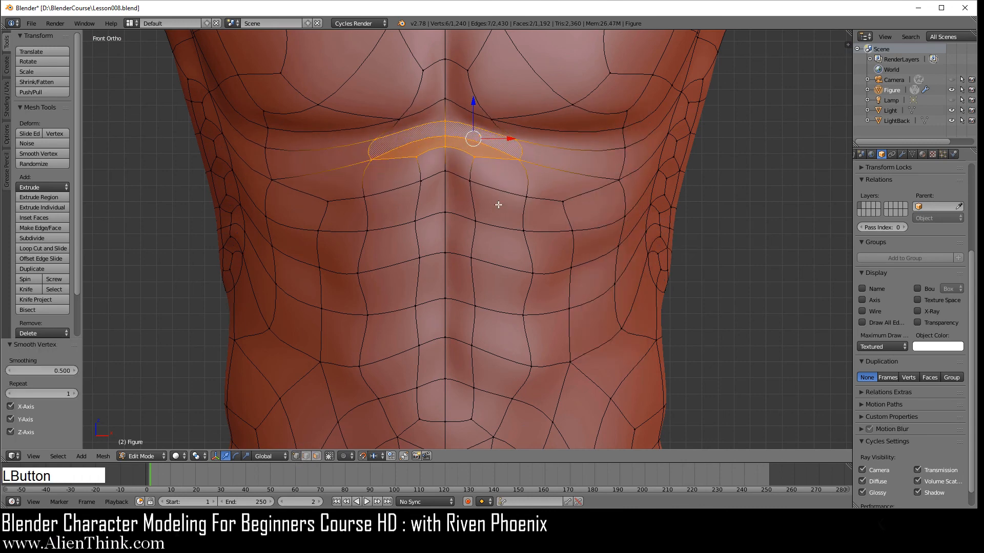
right_click(520, 159)
shift+right_click(517, 140)
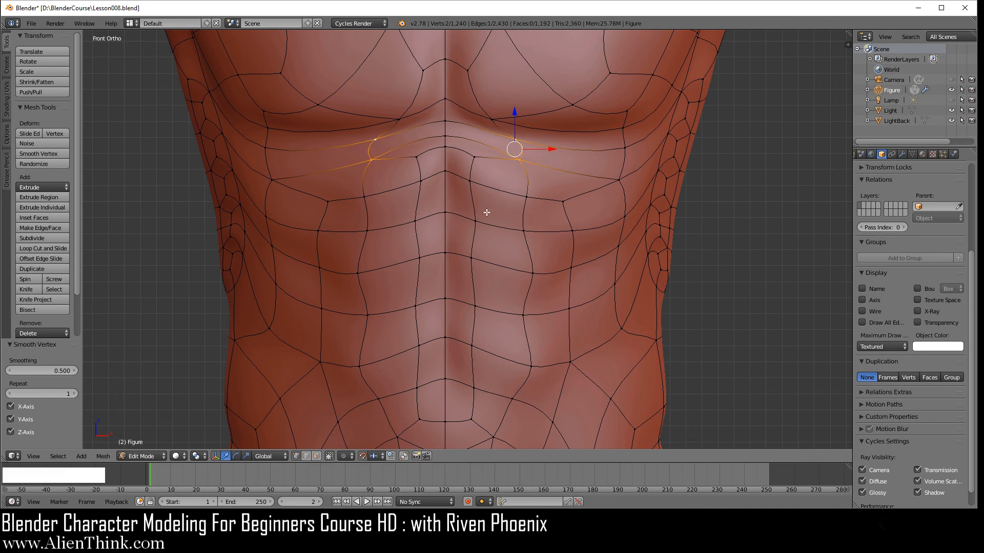
key(KP_3)
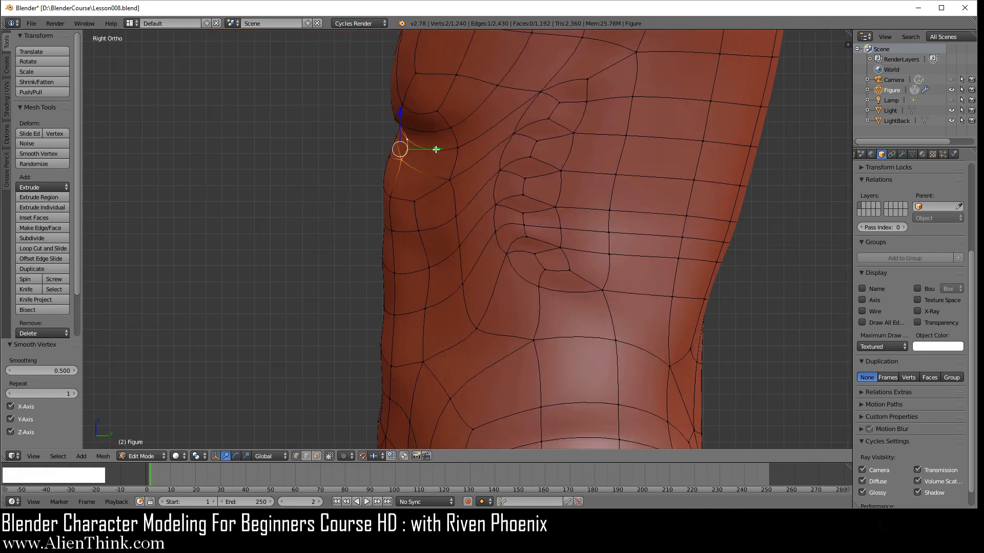
drag(435, 148, 423, 147)
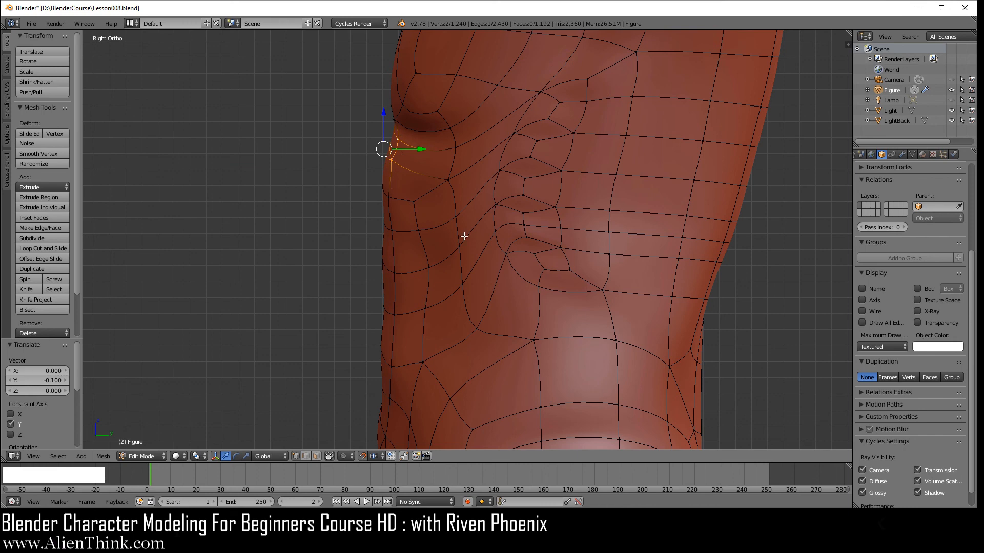
key(KP_1)
key(Tab)
scroll(552, 223, down, 3)
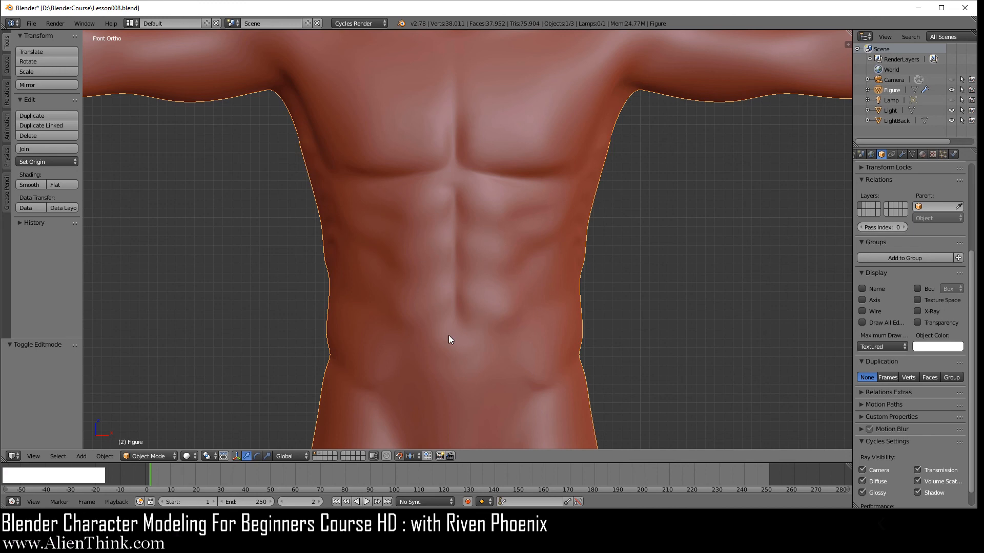
- In Edit Mode, move the vertex beside the crotch inward along X and the vertex above it 0.100 along X
shift+middle_drag(506, 311, 508, 183)
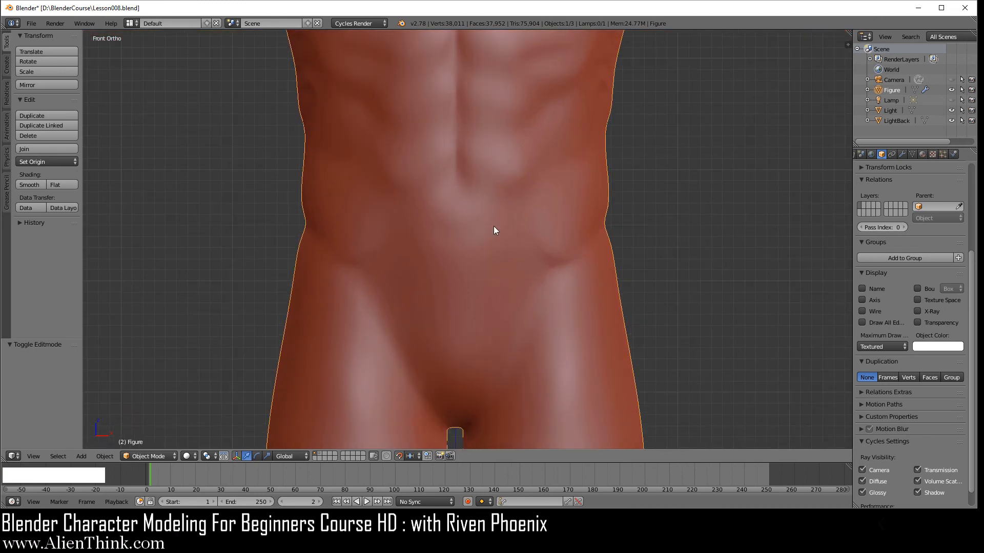
key(Tab)
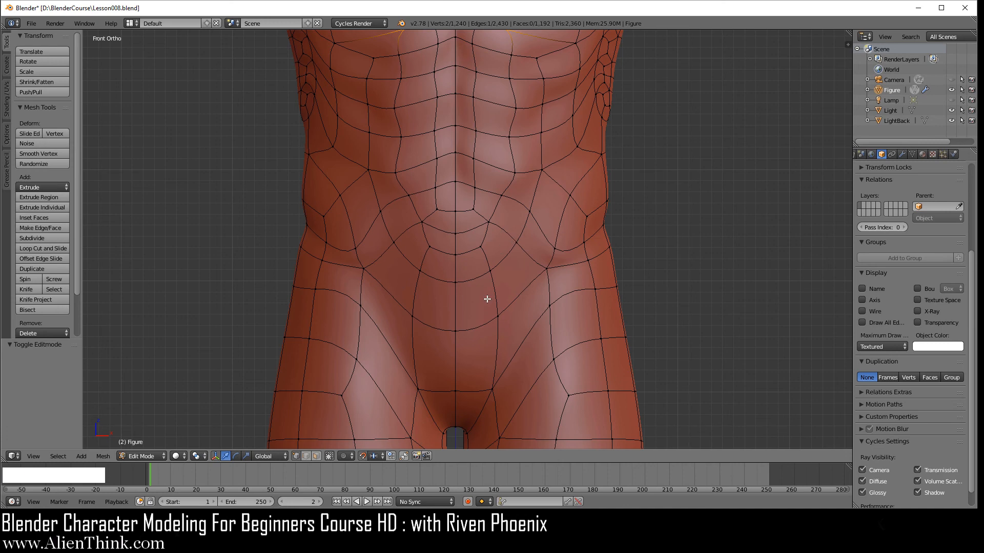
shift+middle_drag(480, 317, 488, 248)
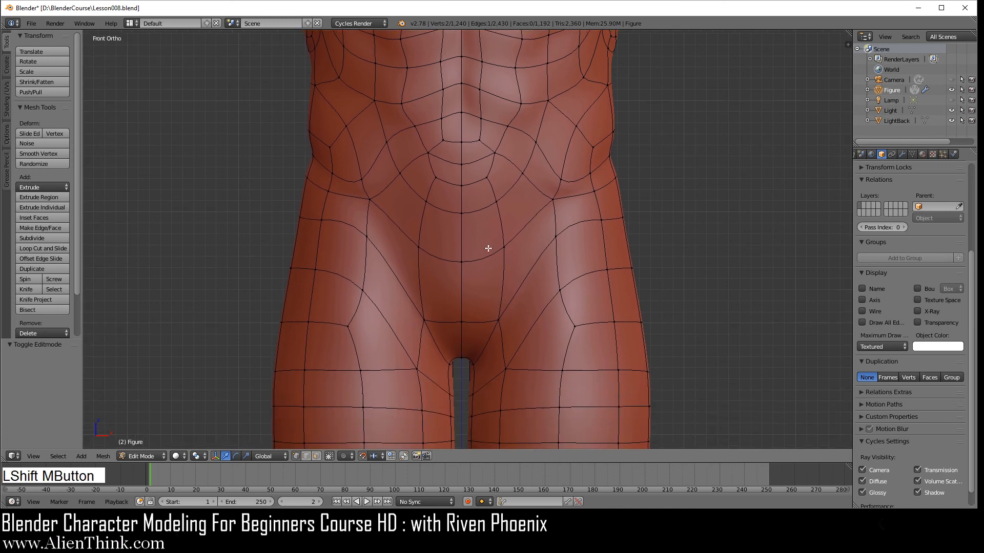
right_click(501, 320)
drag(533, 333, 523, 332)
right_click(506, 249)
drag(540, 250, 552, 250)
- Move the two lower-belly centre-line vertices -0.300 along Z, and smooth the lower one together with the centre vertex above the crotch
right_click(460, 262)
shift+right_click(464, 215)
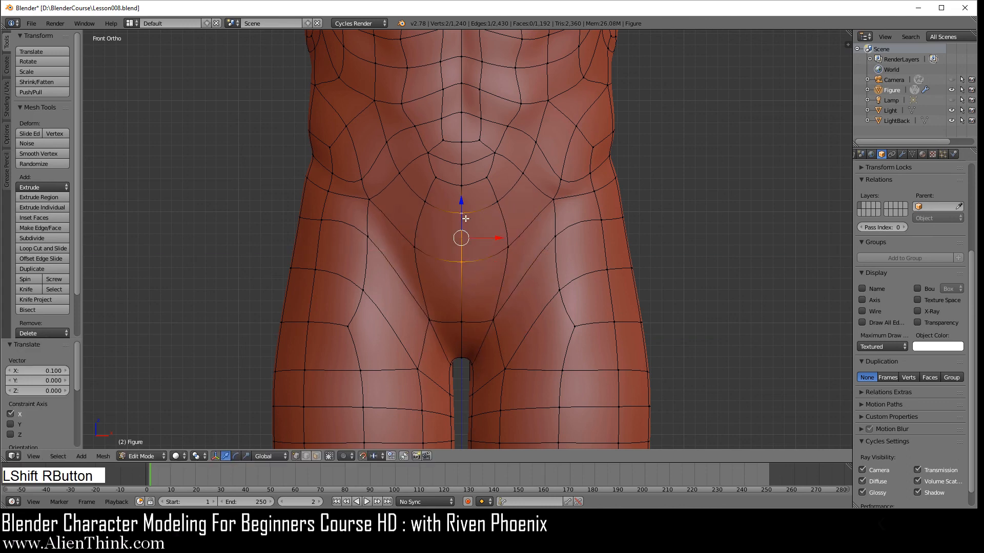
drag(462, 200, 463, 233)
right_click(463, 279)
shift+right_click(465, 324)
key(w)
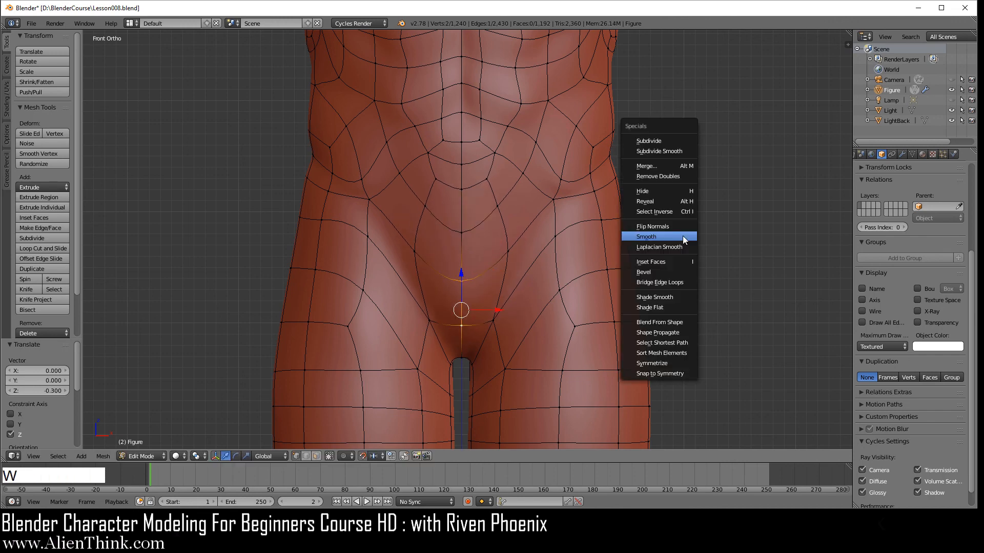
click(683, 235)
- Move the lower-belly vertex beside the centre line 0.200 along X and check the pelvis in Object Mode
scroll(507, 256, up, 3)
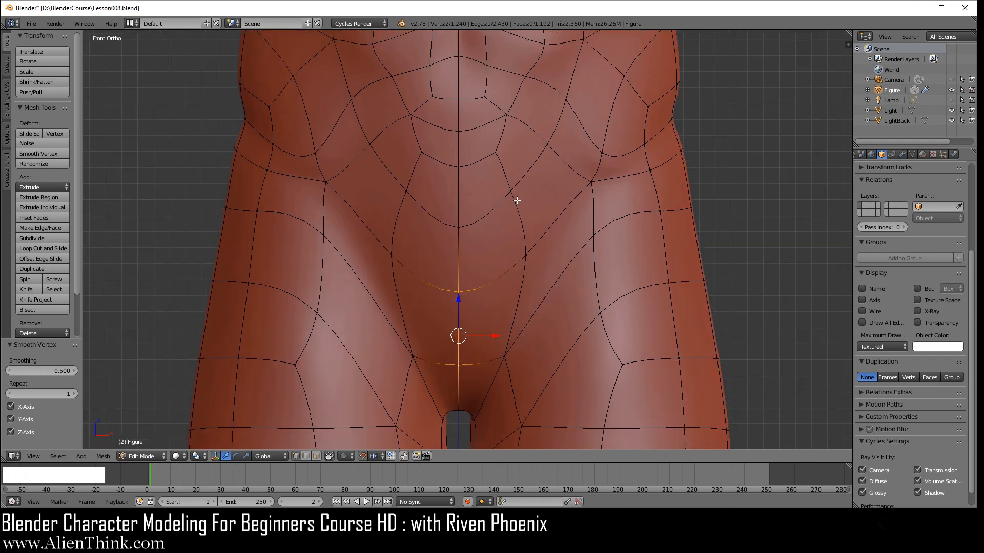
right_click(511, 186)
drag(548, 188, 579, 187)
scroll(572, 253, down, 3)
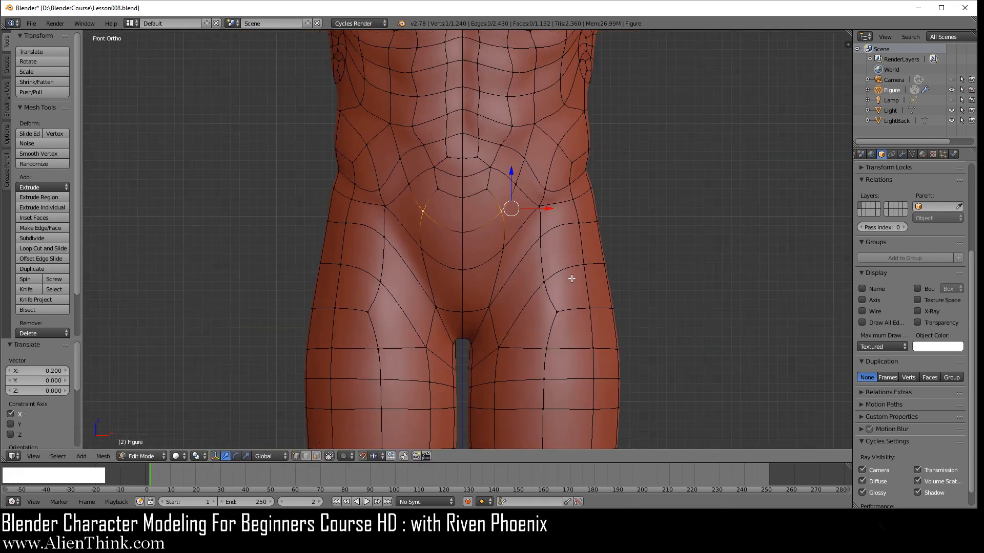
key(Tab)
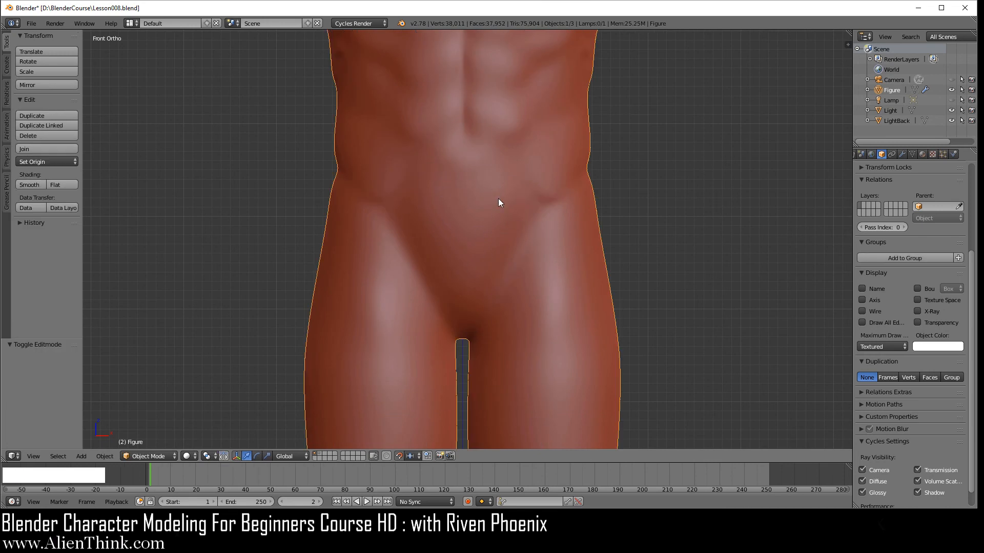
- In Edit Mode with face selection, move the face beside the centre line below the abdominal muscles 0.100 along Z
key(Tab)
shift+middle_drag(506, 203, 509, 226)
scroll(511, 227, up, 2)
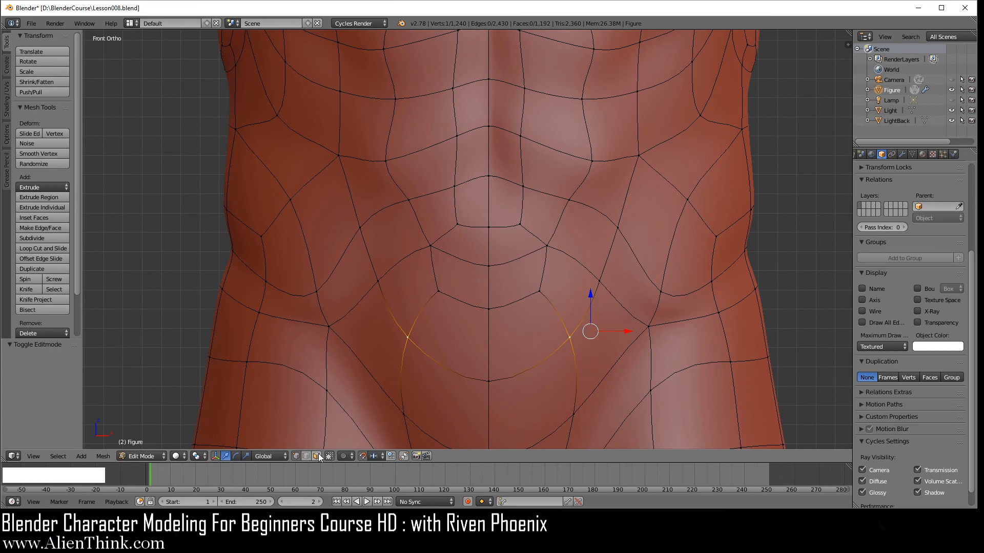
click(316, 456)
right_click(498, 206)
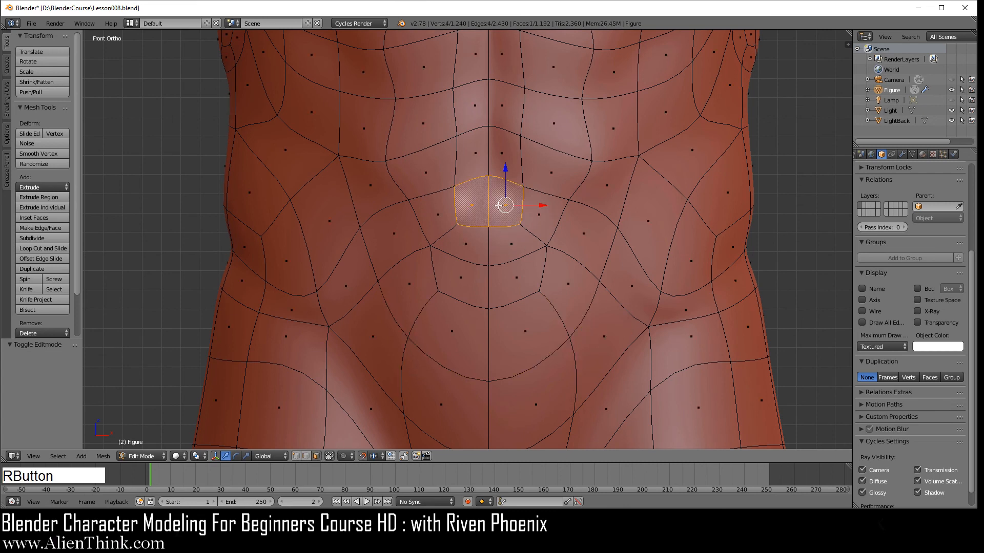
shift+middle_drag(521, 248, 512, 306)
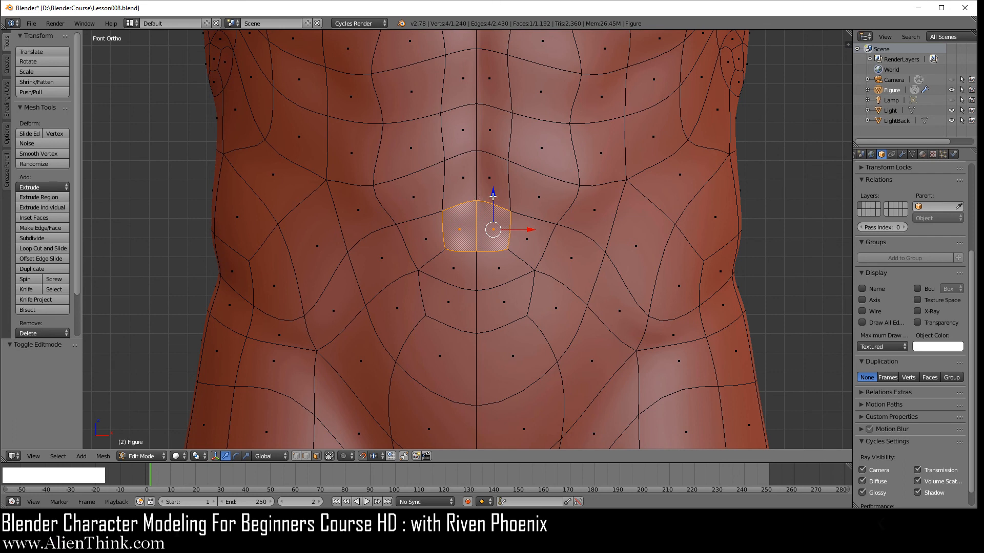
drag(493, 194, 493, 176)
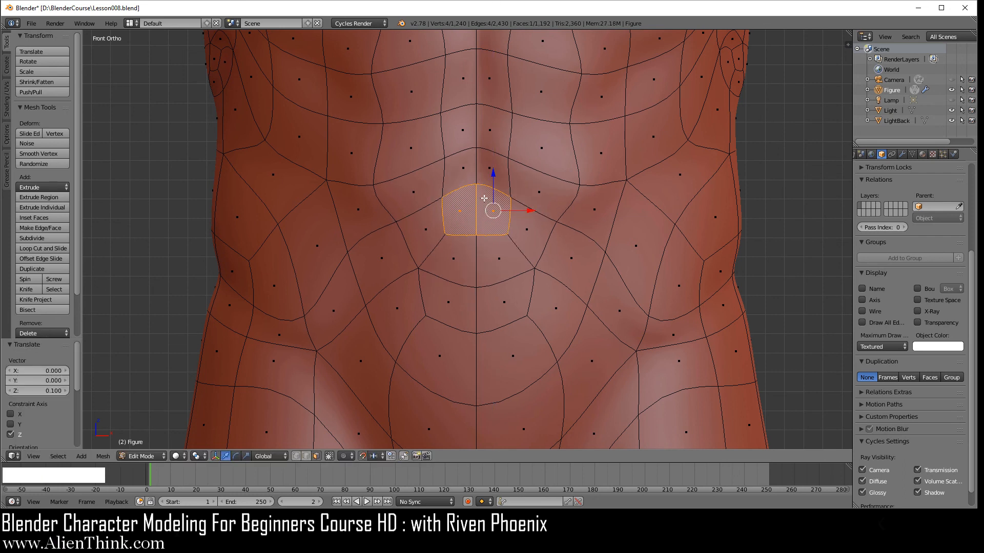
- Extrude the selected navel face in place and smooth its vertices to form an inner face ring
scroll(477, 207, up, 2)
shift+middle_drag(531, 241, 504, 305)
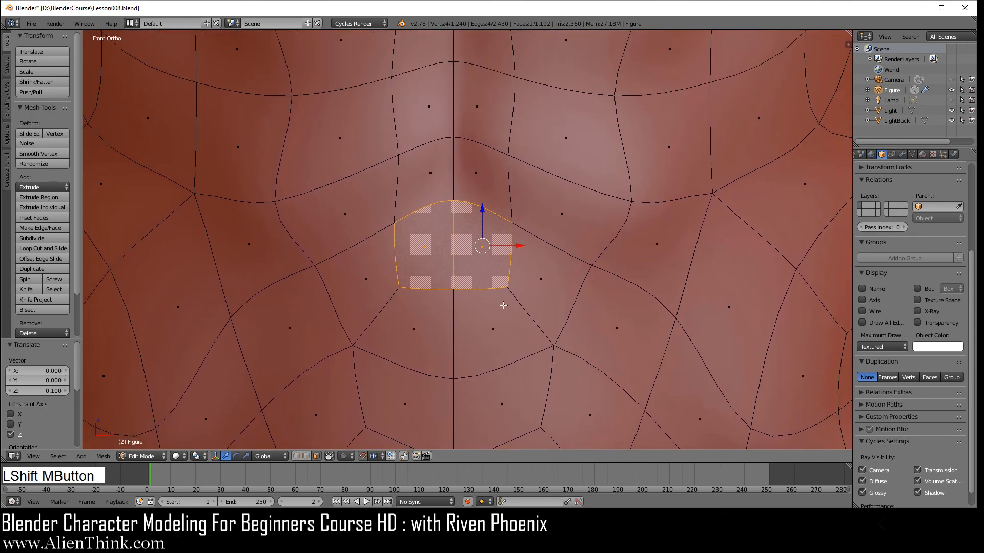
key(e)
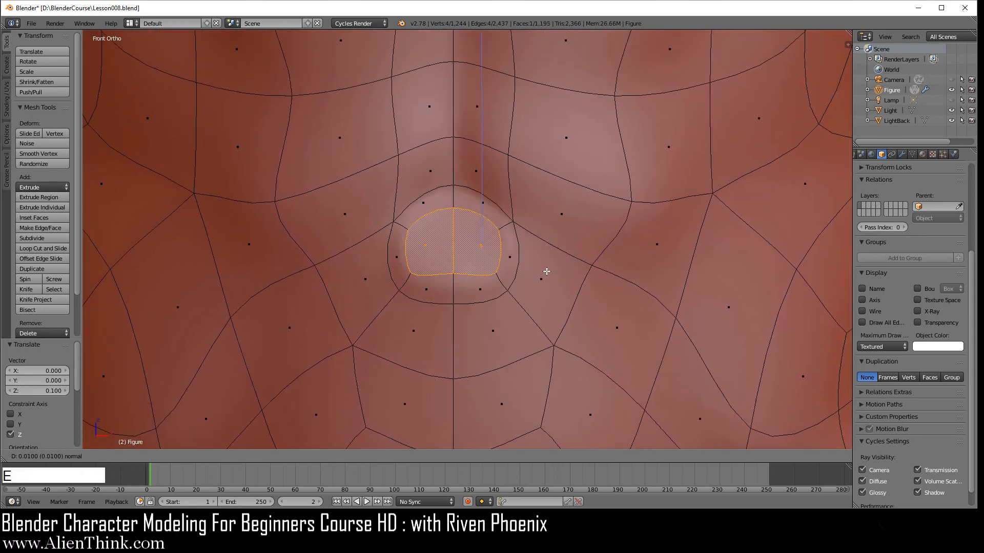
right_click(545, 271)
key(w)
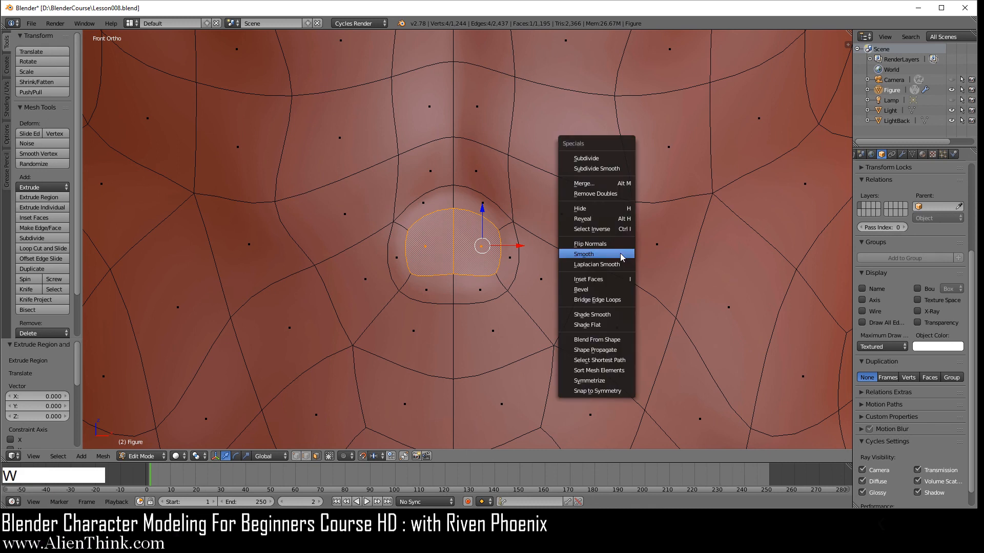
click(584, 254)
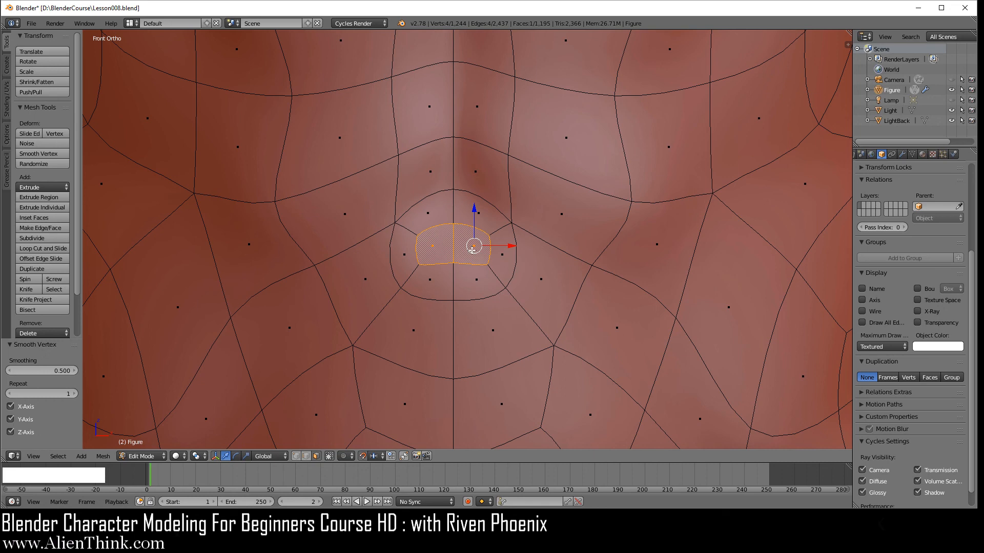
- Check the extruded navel area in Object Mode with solid and wireframe shading
scroll(472, 250, down, 5)
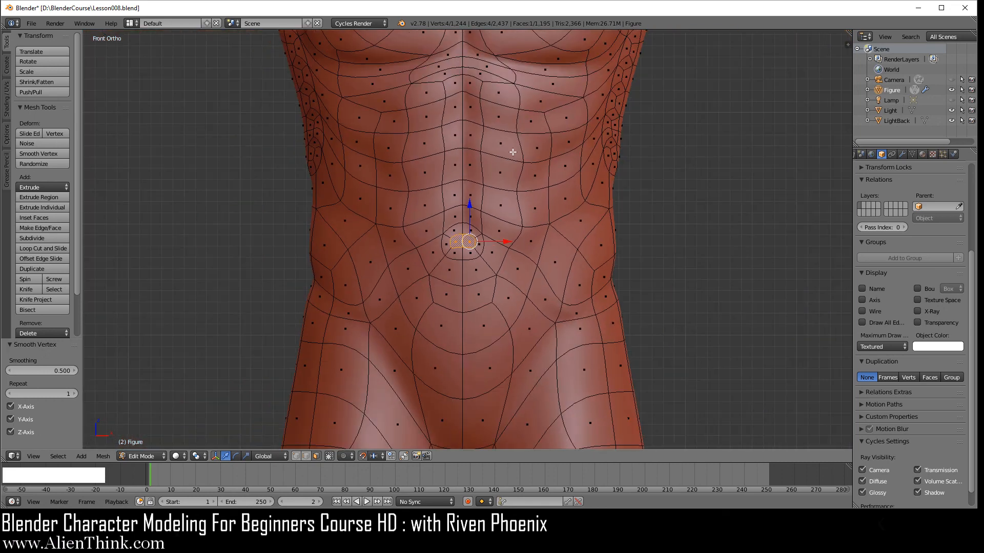
scroll(495, 296, up, 7)
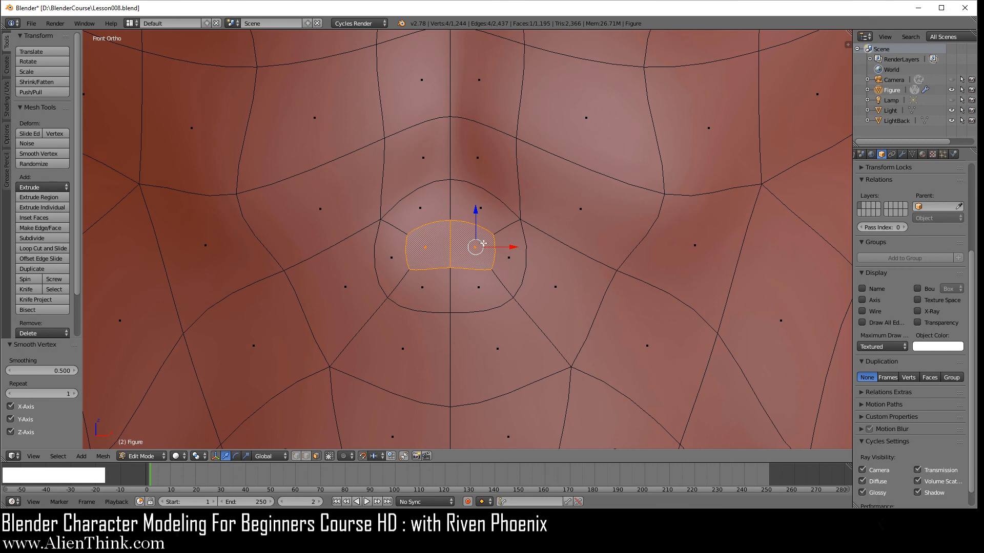
key(Tab)
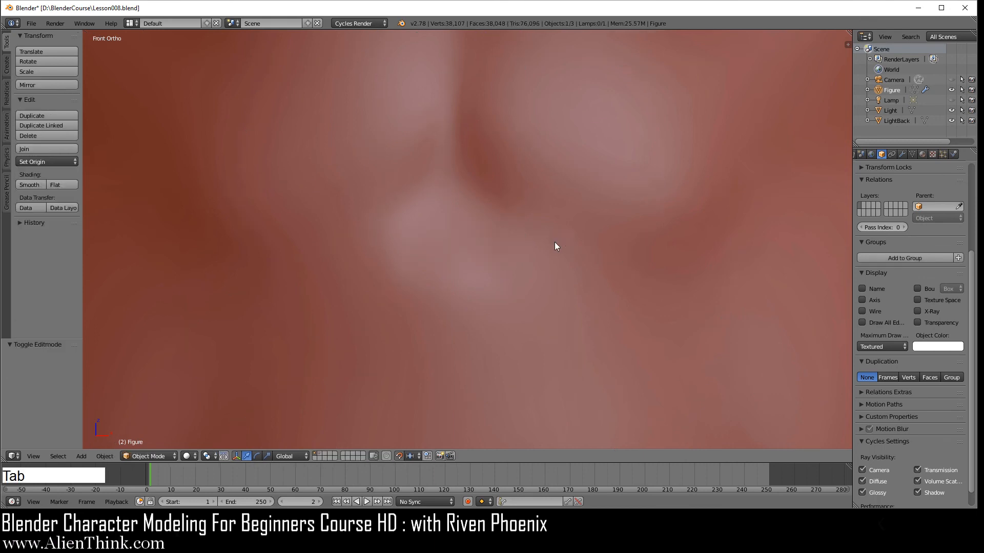
scroll(503, 238, down, 4)
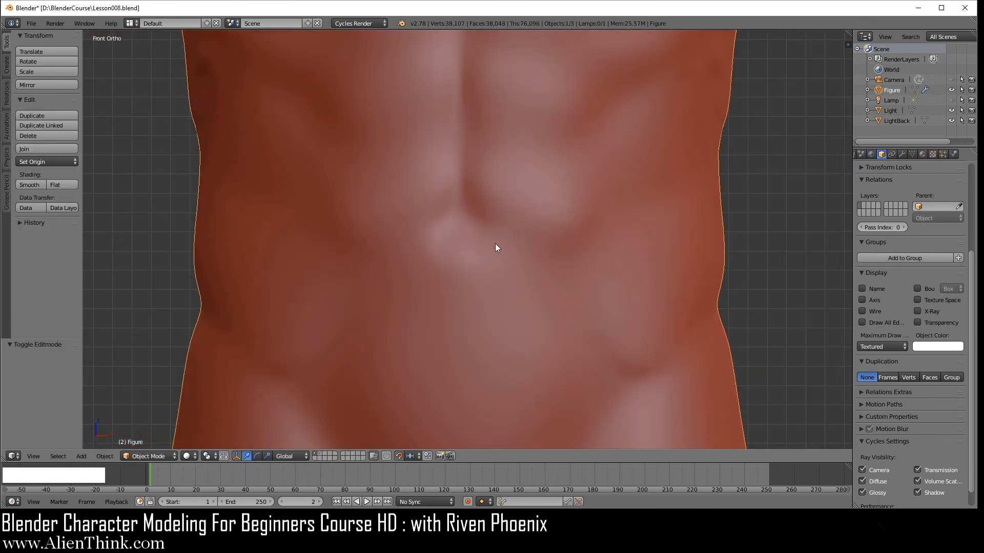
key(z)
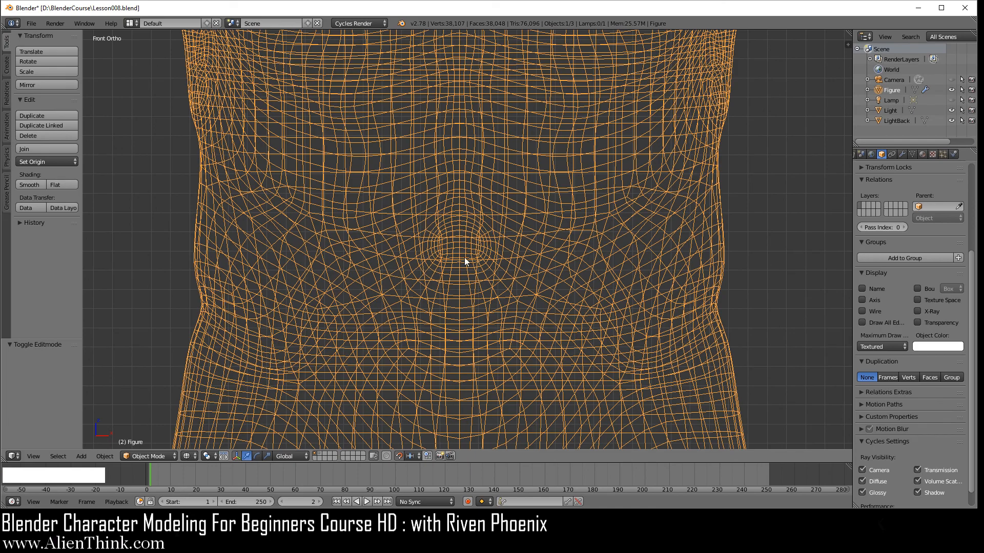
middle_drag(464, 257, 450, 231)
scroll(445, 249, up, 3)
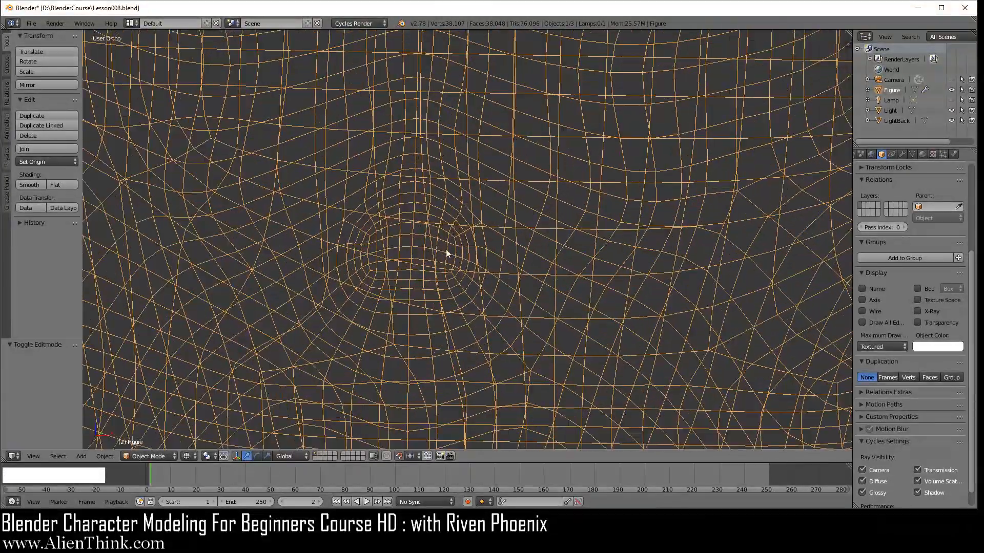
- Examine the navel's edge loops in wireframe at subdivision view level 1, and restore level 2 and solid shading
click(902, 155)
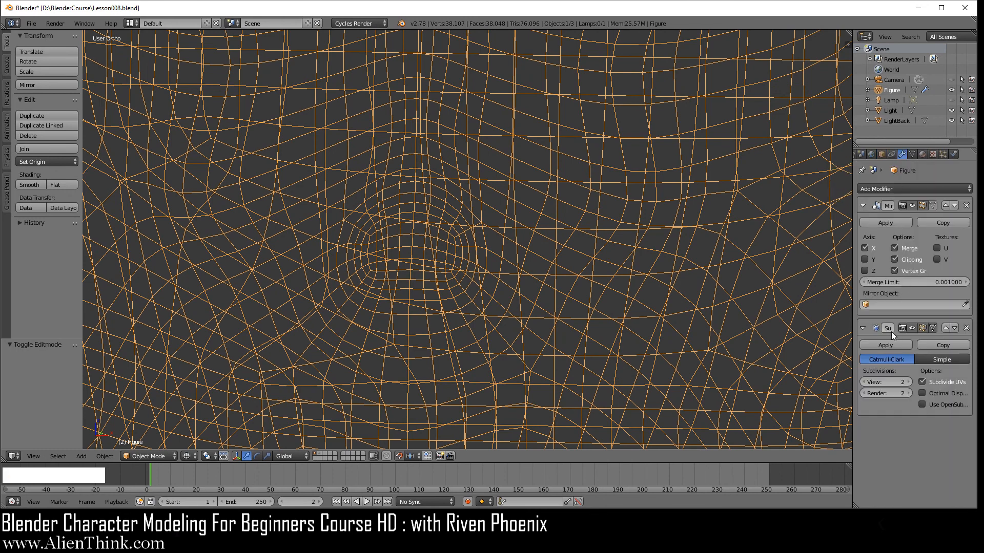
click(862, 382)
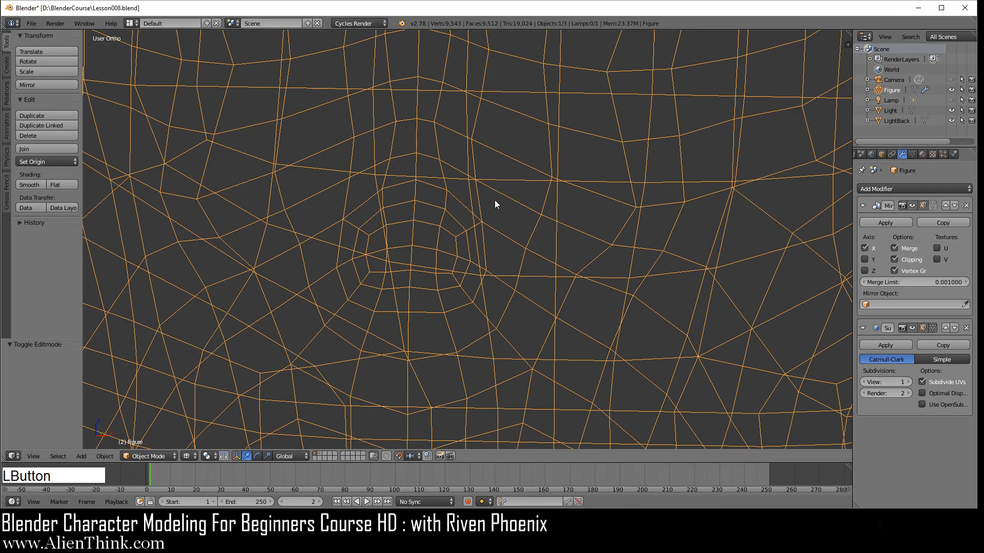
middle_drag(495, 204, 509, 201)
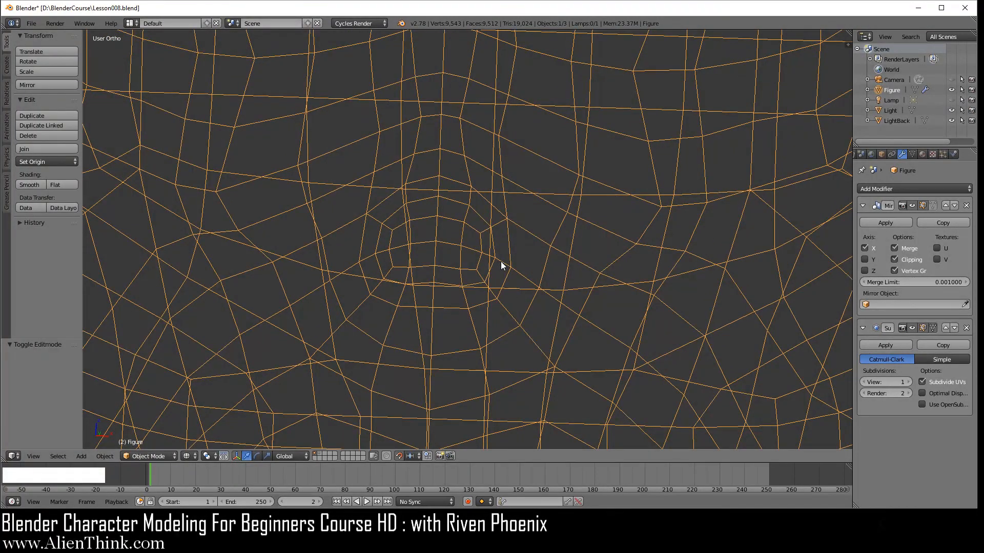
mouse_move(501, 264)
middle_down()
mouse_move(529, 261)
mouse_move(518, 261)
middle_up()
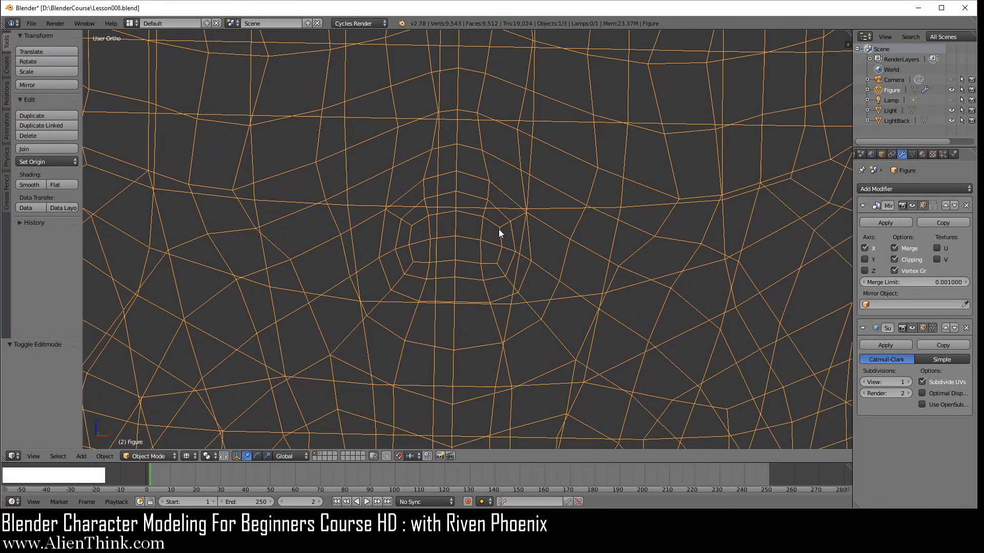
click(909, 382)
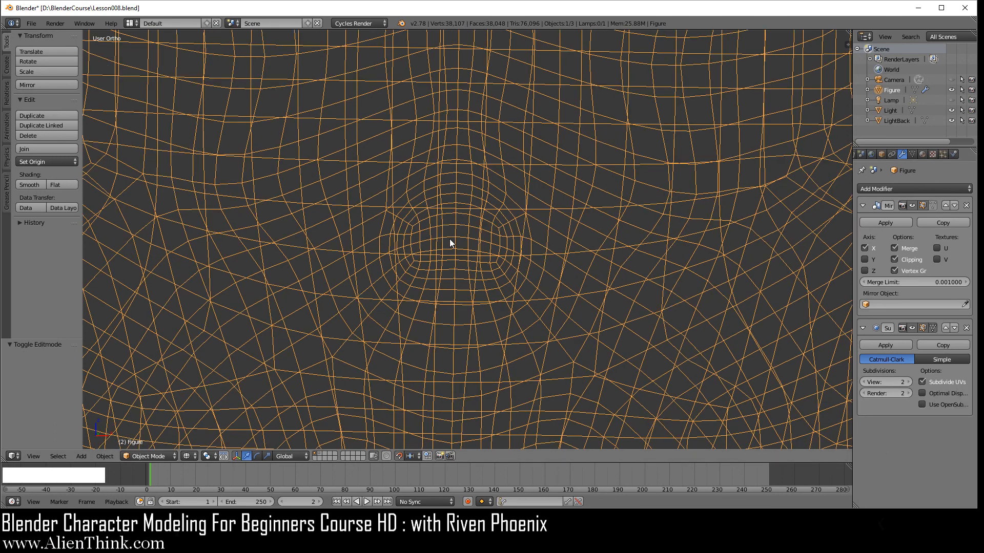
key(z)
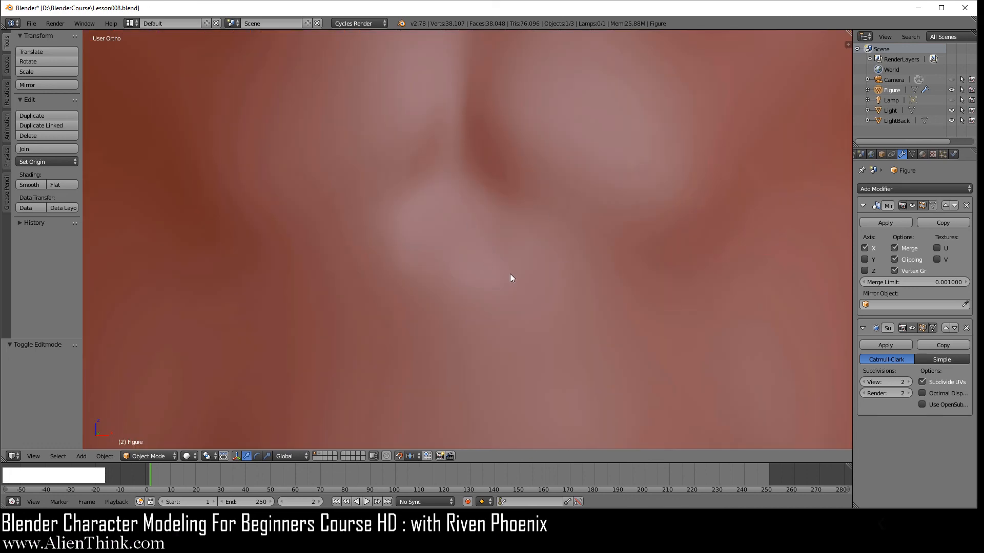
- In Edit Mode, move the inner navel face 0.040 along Y into the body and check the recess in Object Mode
key(KP_1)
key(Tab)
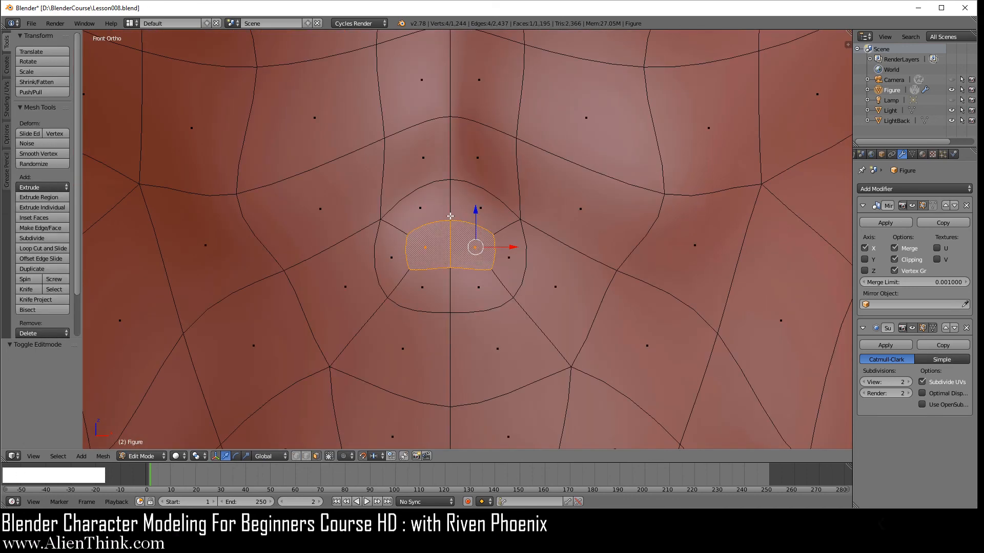
scroll(450, 215, down, 3)
scroll(476, 250, up, 4)
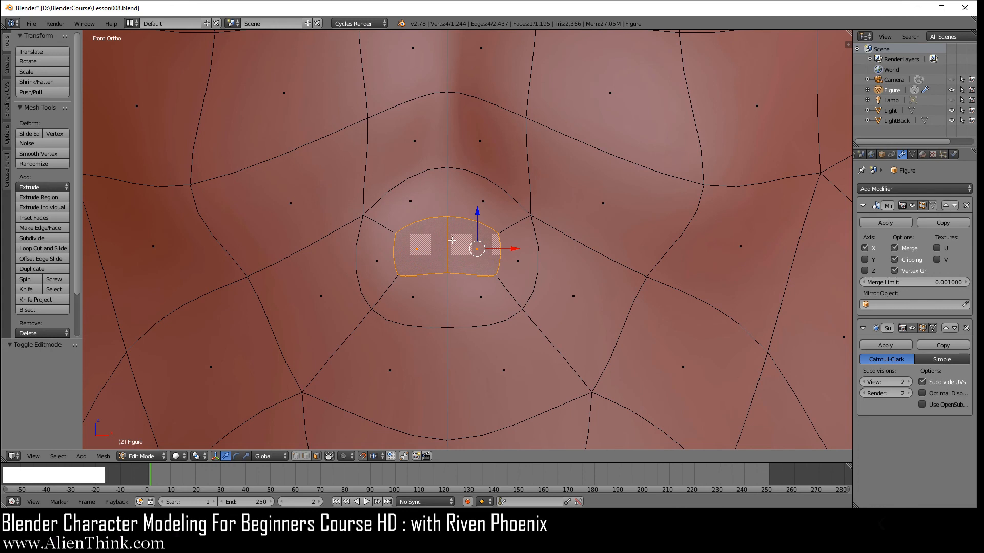
key(KP_3)
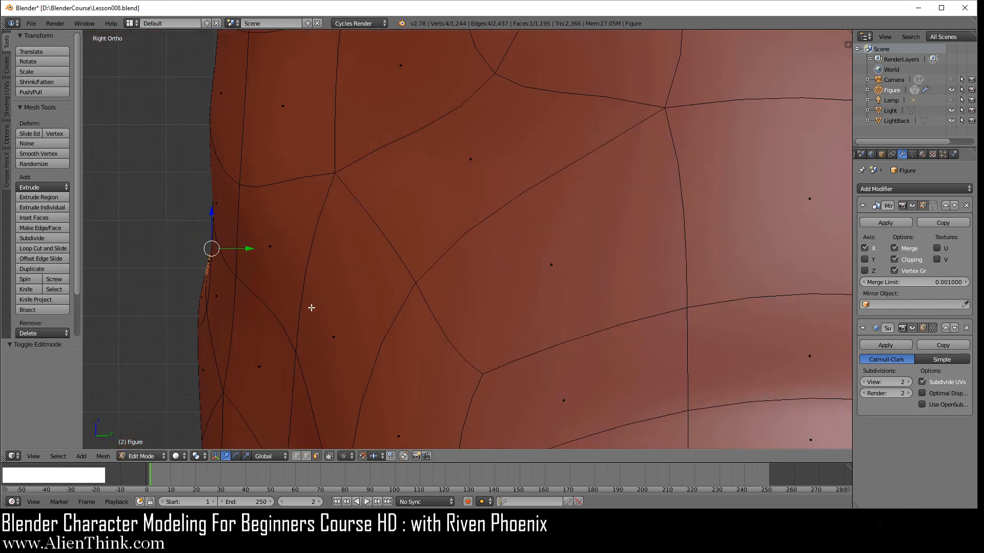
shift+middle_drag(310, 307, 592, 231)
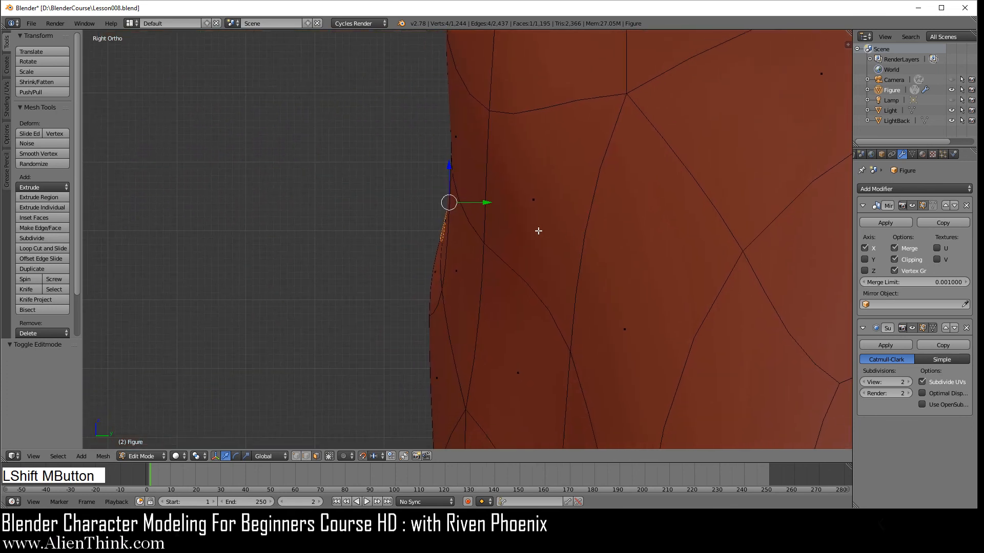
key(z)
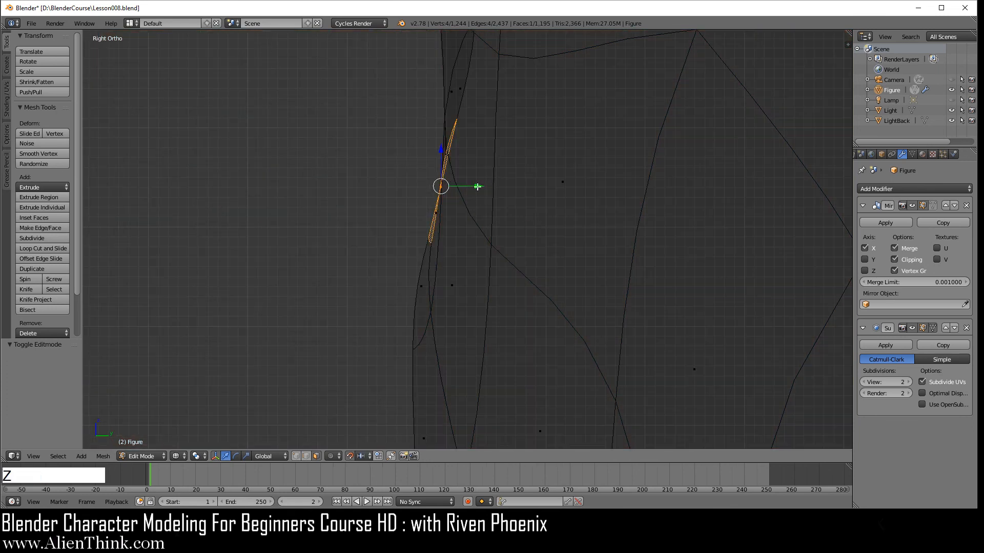
drag(477, 186, 518, 185)
key(ctrl+z)
key(KP_1)
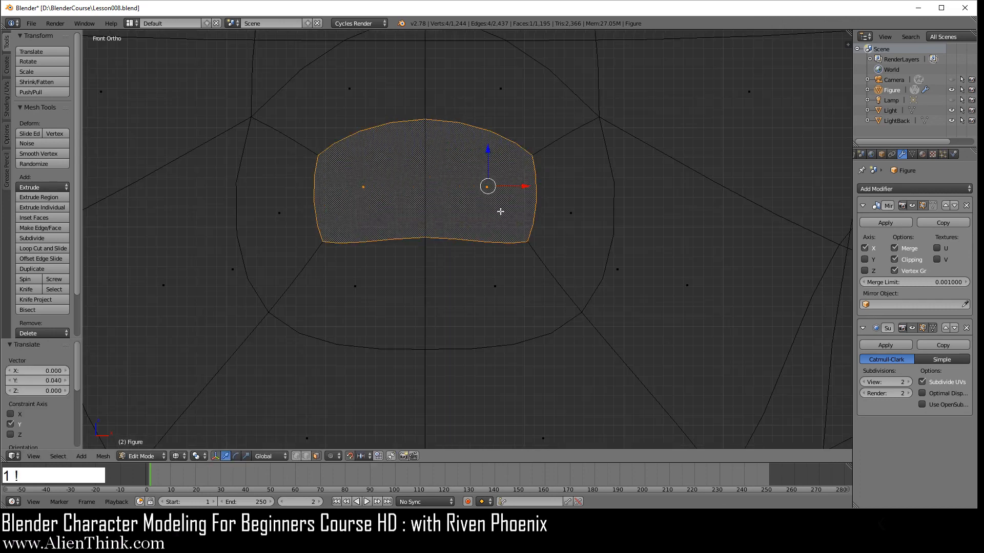
key(Tab)
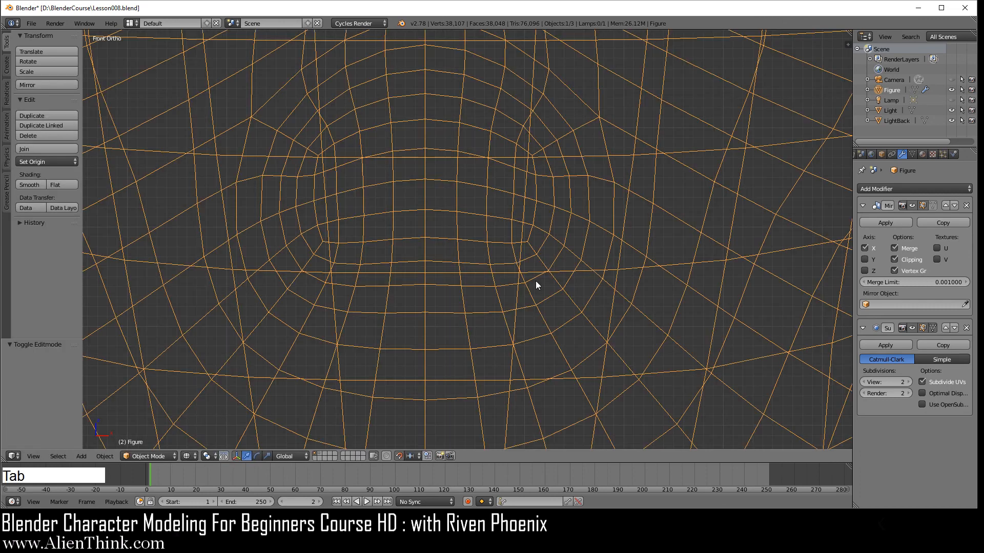
key(z)
key(Tab)
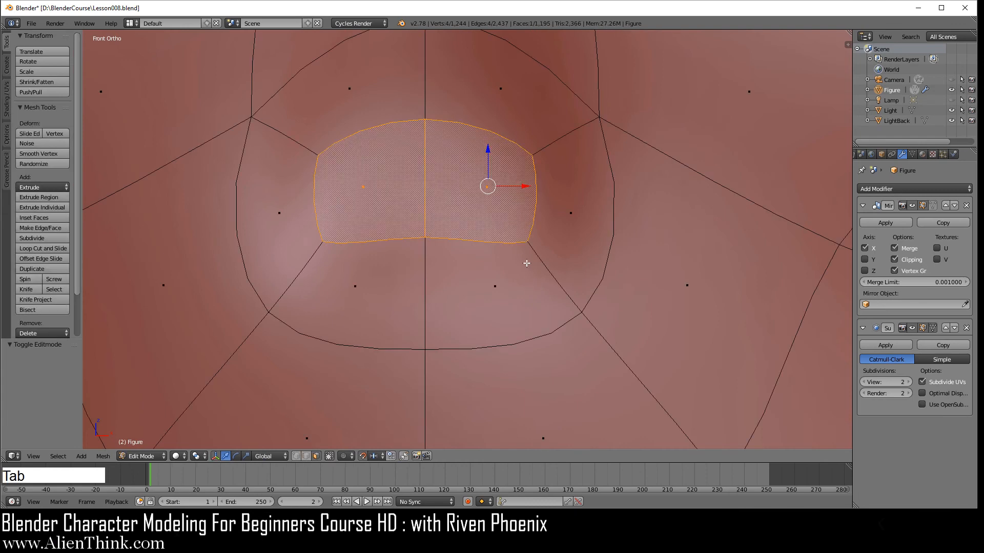
- With vertex selection, move the two side vertices of the inner navel face -0.080 along X
shift+middle_drag(511, 238, 521, 263)
scroll(525, 272, up, 1)
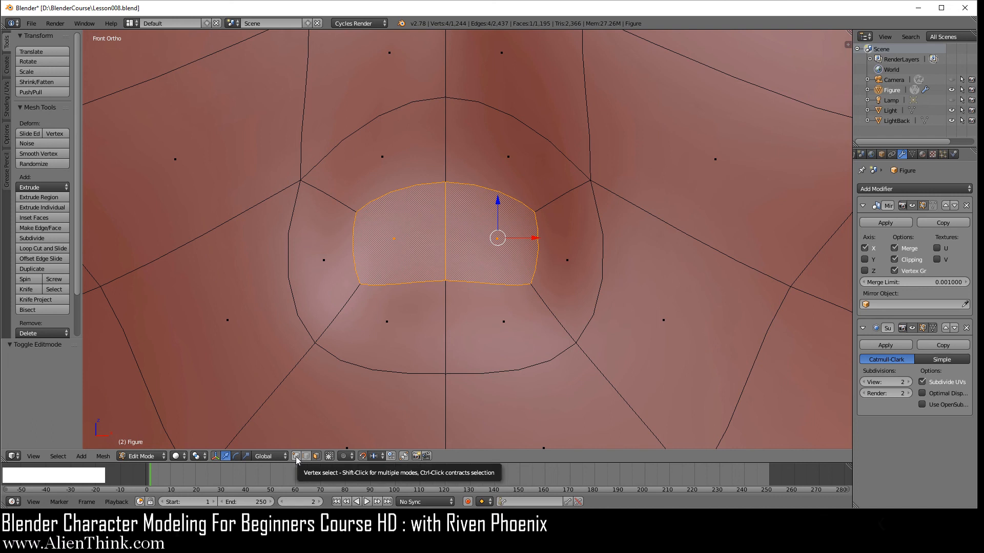
click(296, 456)
right_click(536, 211)
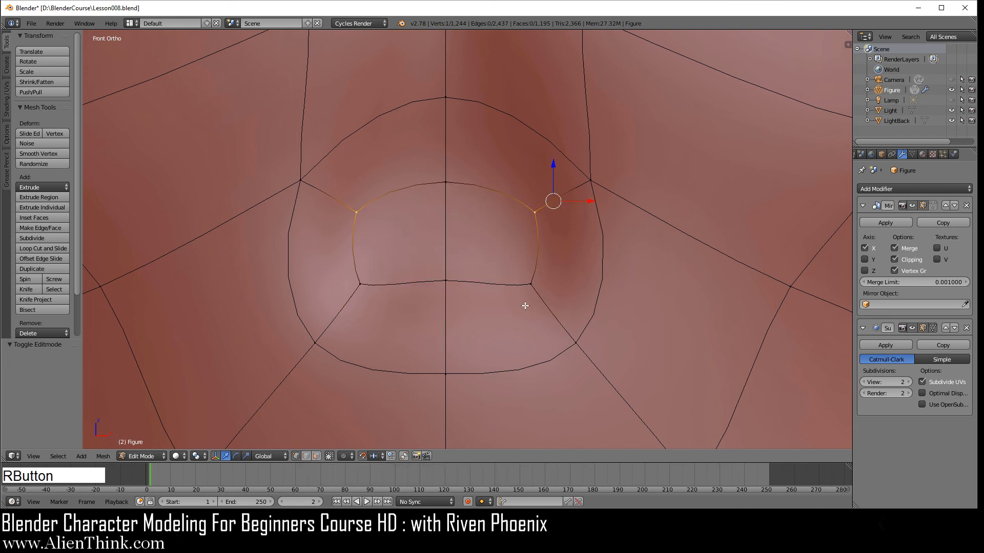
shift+right_click(529, 300)
drag(589, 252, 509, 239)
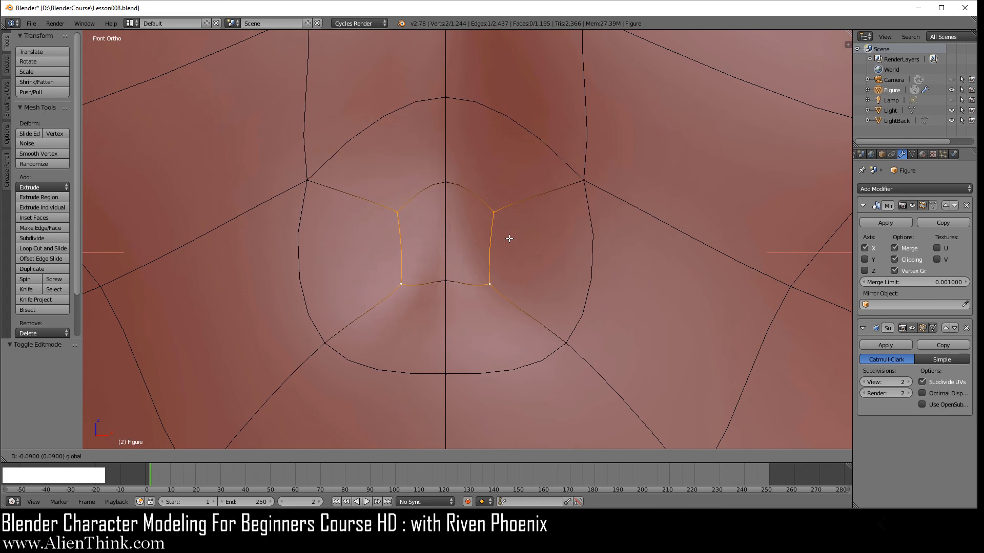
click(518, 237)
- Move the upper and lower side vertices of the outer navel ring -0.120 along X
right_click(589, 182)
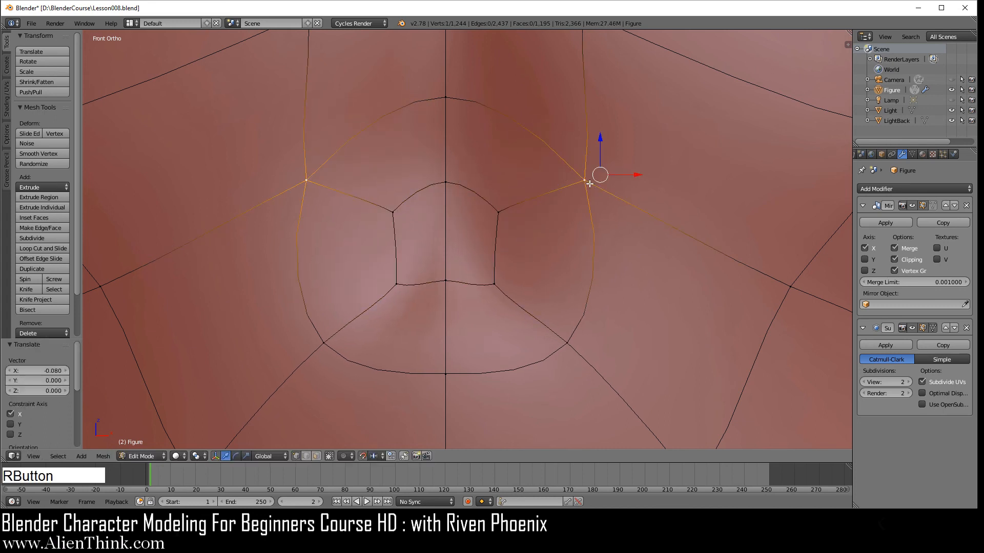
shift+right_click(576, 332)
click(628, 268)
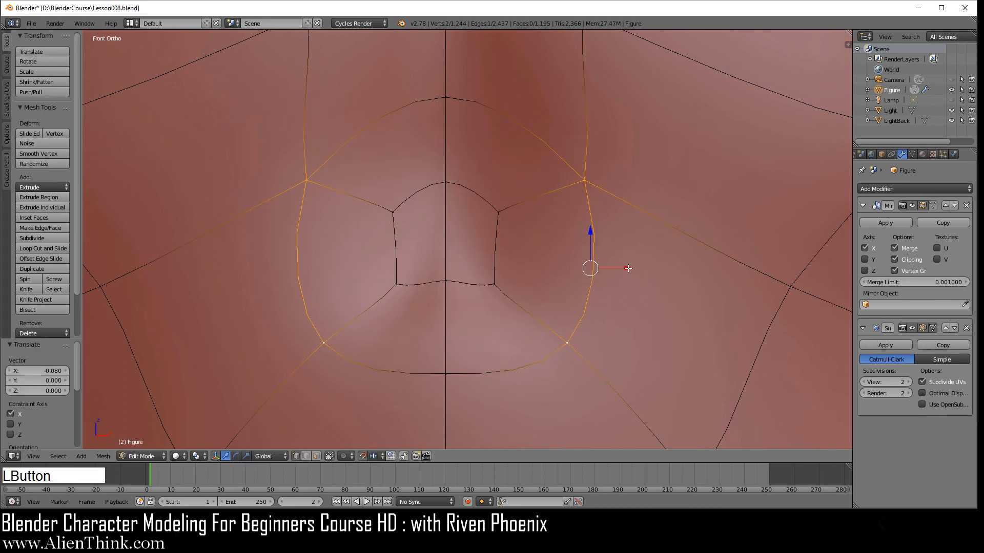
drag(628, 268, 529, 268)
- Move the outer navel ring's bottom center vertex and lower side vertices 0.080 along Z
right_click(446, 370)
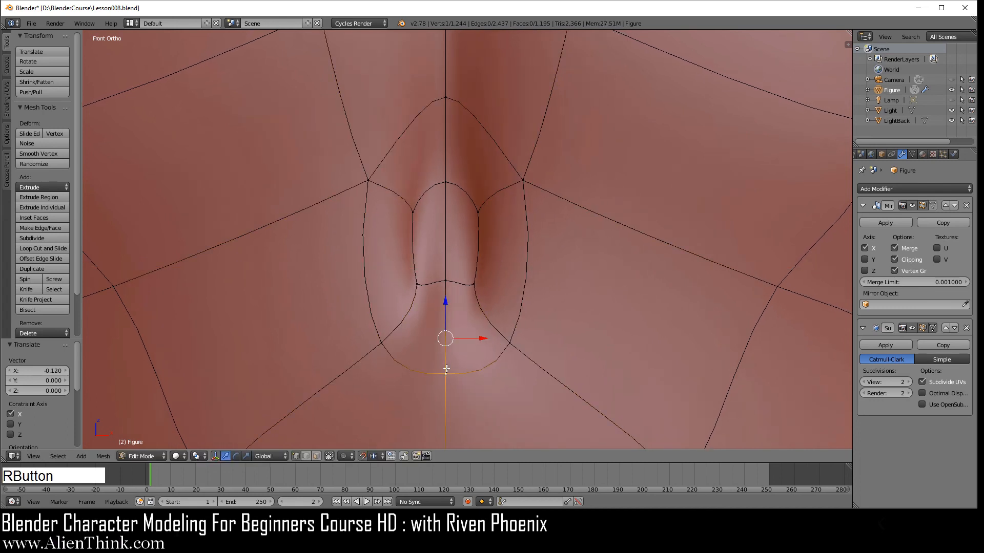
shift+right_click(511, 339)
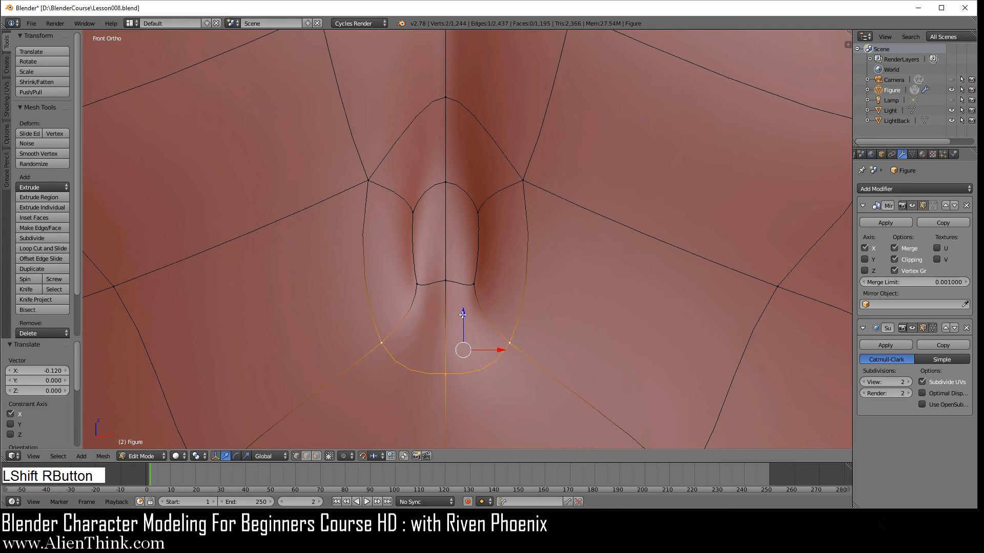
drag(464, 318, 462, 248)
- Lower the top center vertex of the inner navel ring by 0.020 and that of the outer ring by 0.110 along Z
right_click(446, 182)
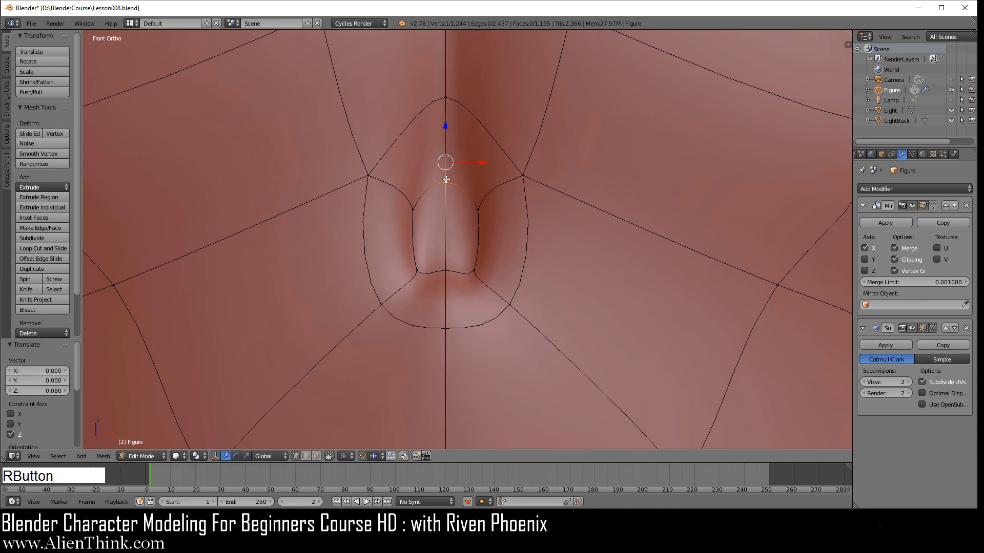
drag(445, 127, 446, 145)
right_click(445, 97)
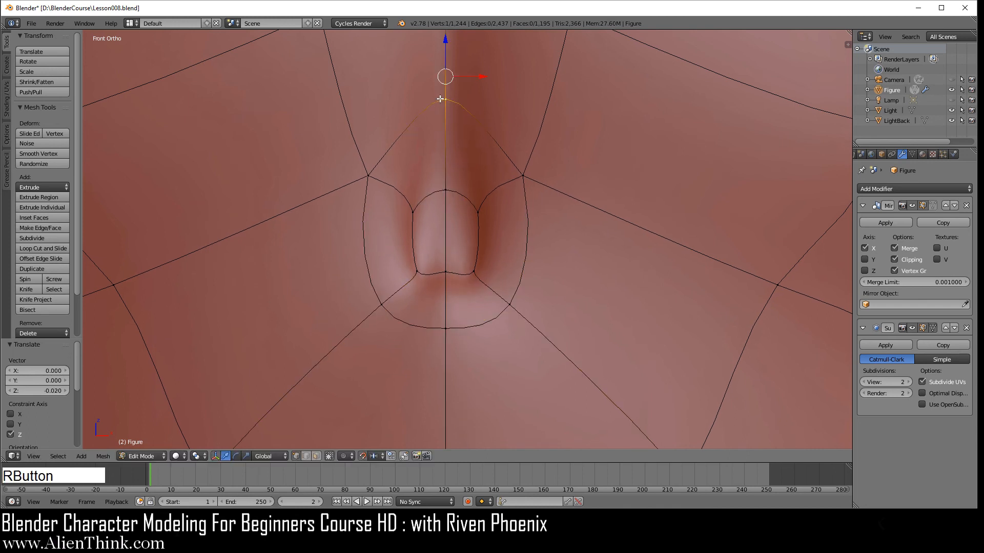
drag(446, 48, 446, 141)
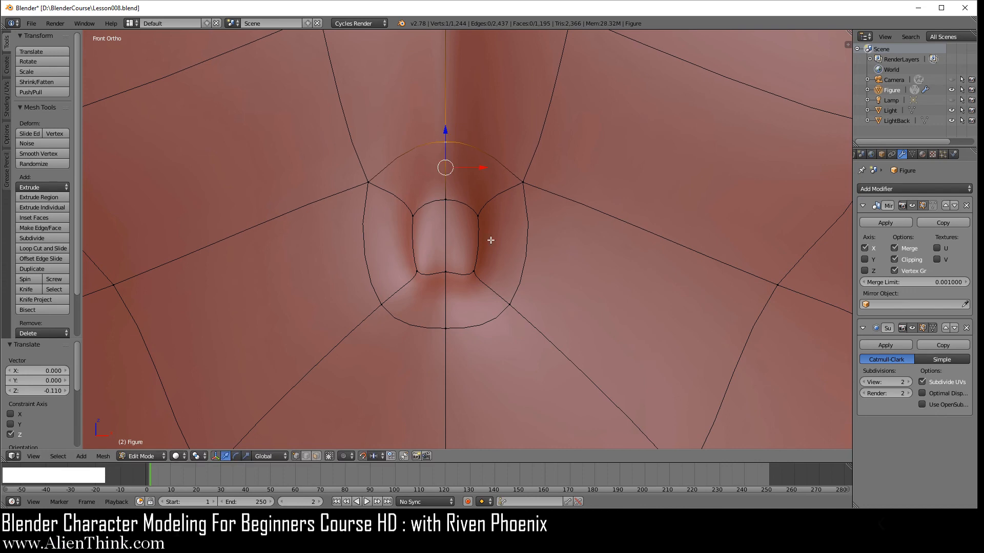
- Check the navel's shape in Object Mode, close up and against the whole torso, and return to Edit Mode
scroll(504, 279, down, 5)
scroll(504, 279, down, 3)
key(Tab)
scroll(513, 283, down, 3)
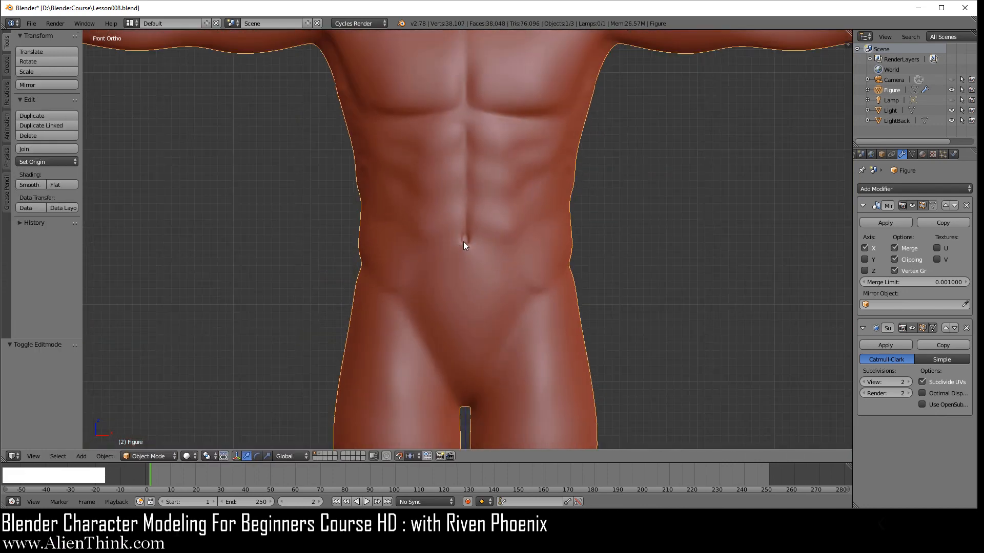
scroll(466, 244, up, 6)
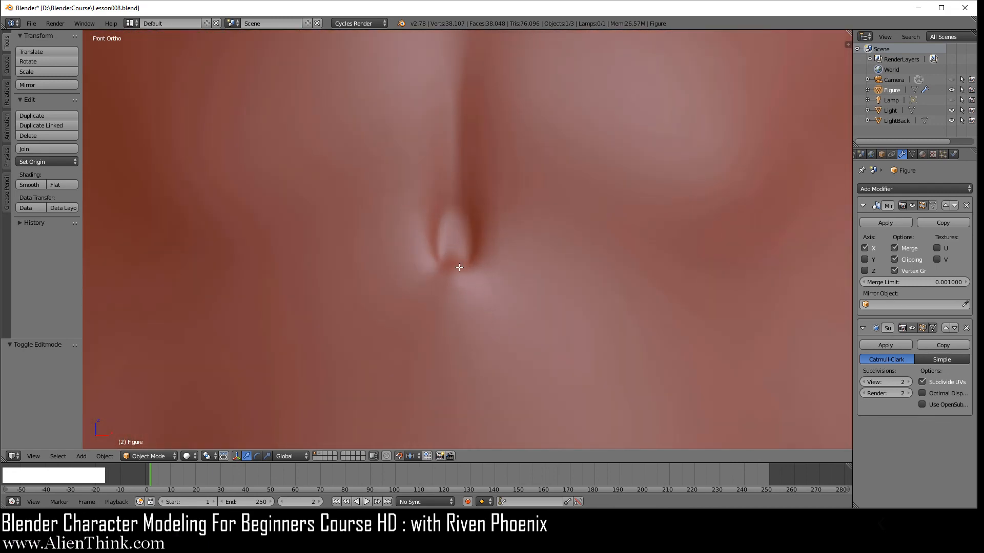
key(Tab)
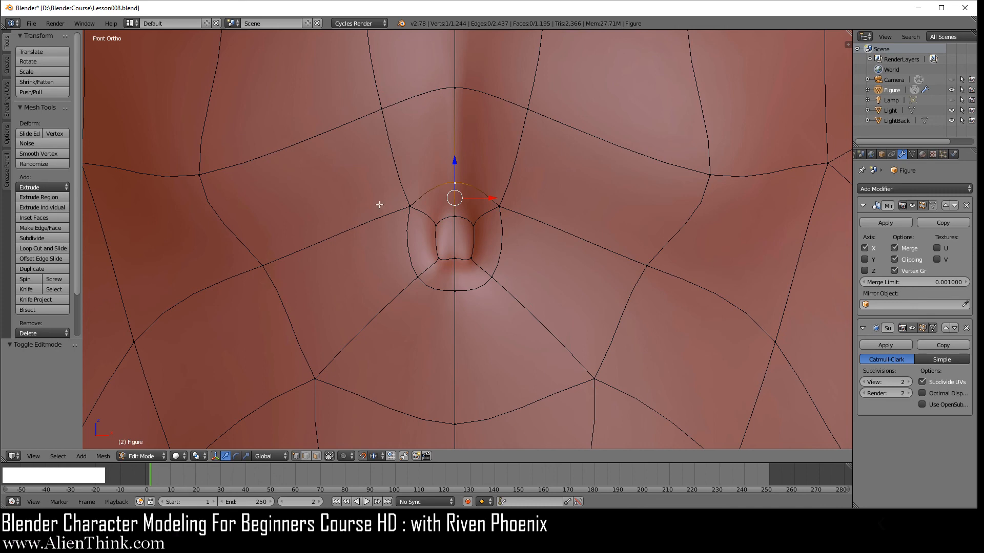
scroll(489, 223, down, 4)
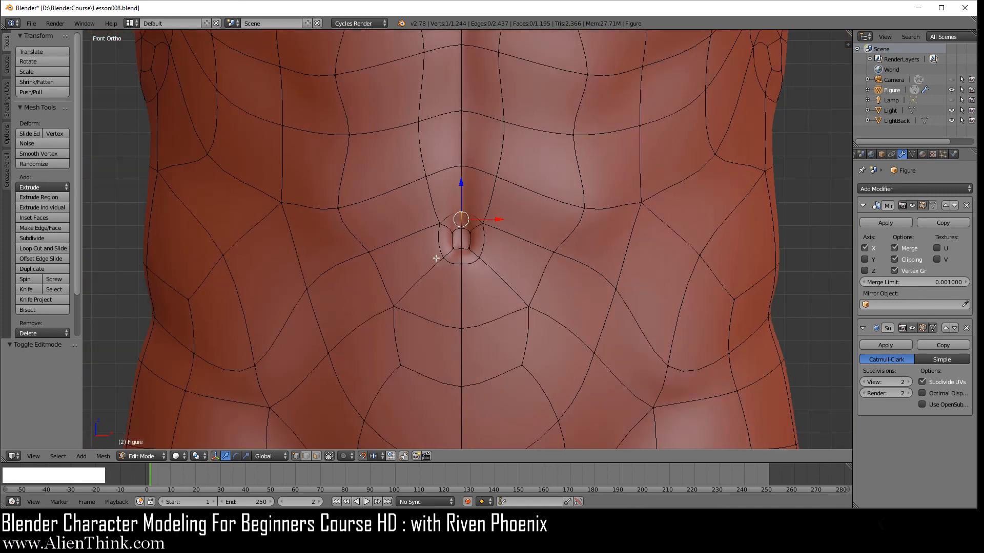
key(Tab)
scroll(479, 256, up, 2)
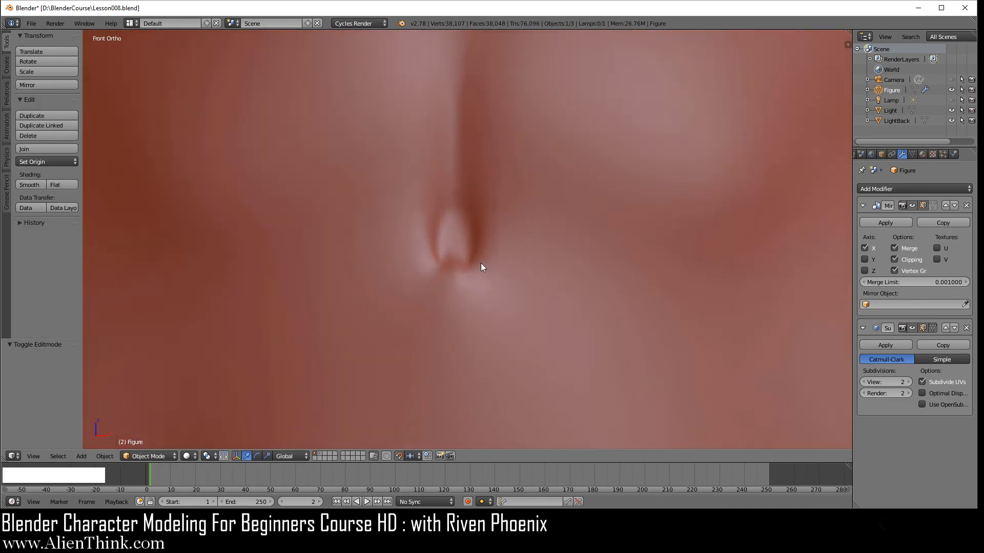
key(Tab)
scroll(490, 237, up, 2)
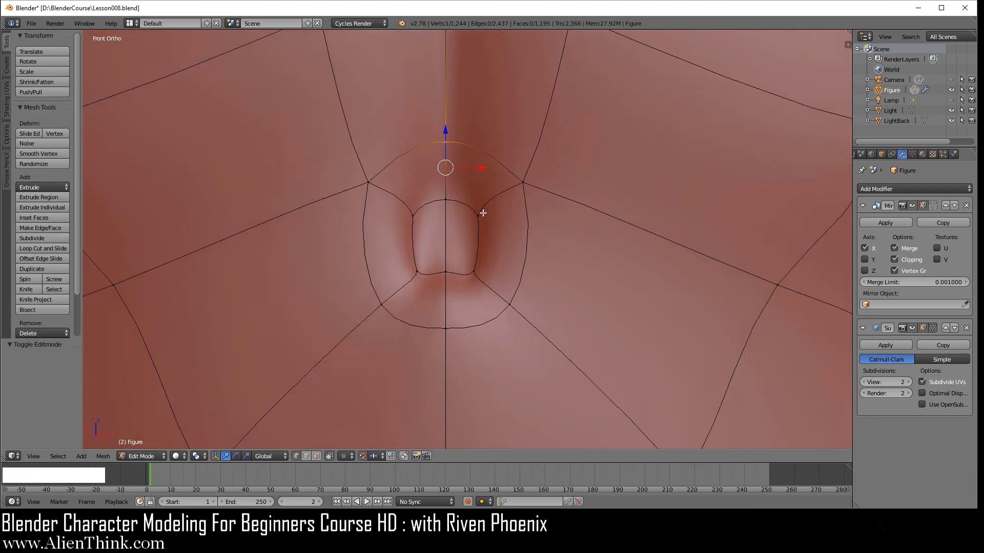
- Move the inner navel face's upper side vertices -0.010 along X and its lower side vertices 0.020 along X
right_click(477, 209)
click(521, 200)
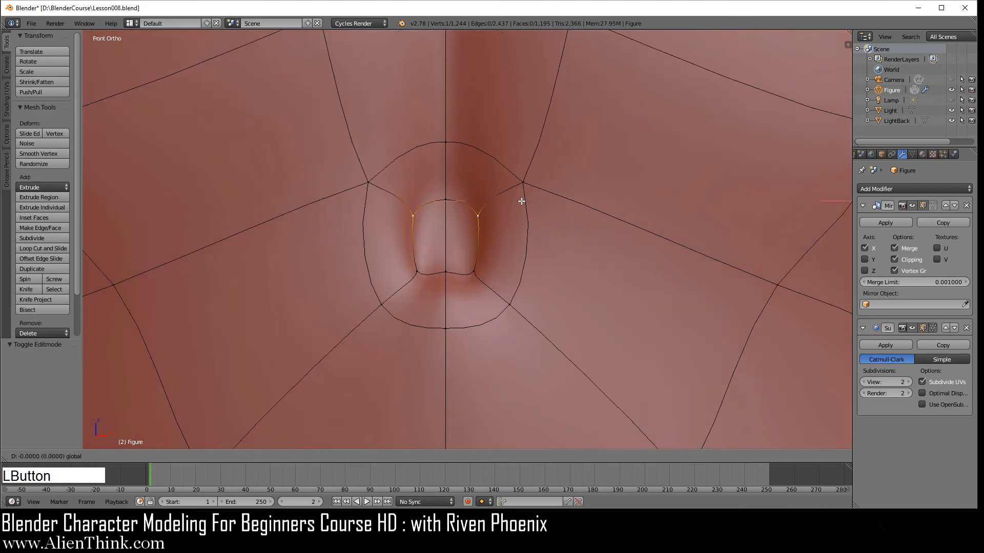
scroll(514, 220, up, 4)
key(1)
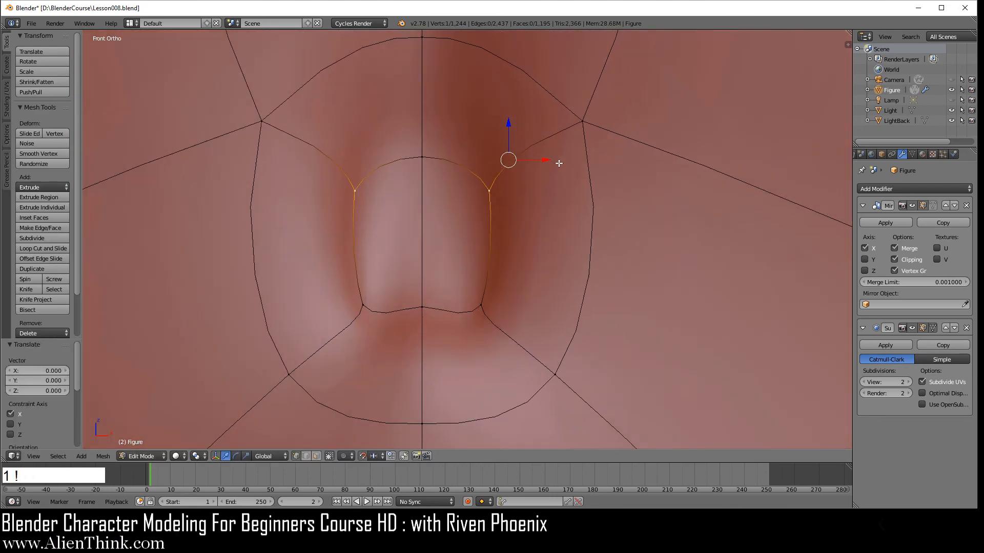
drag(545, 161, 519, 161)
right_click(494, 310)
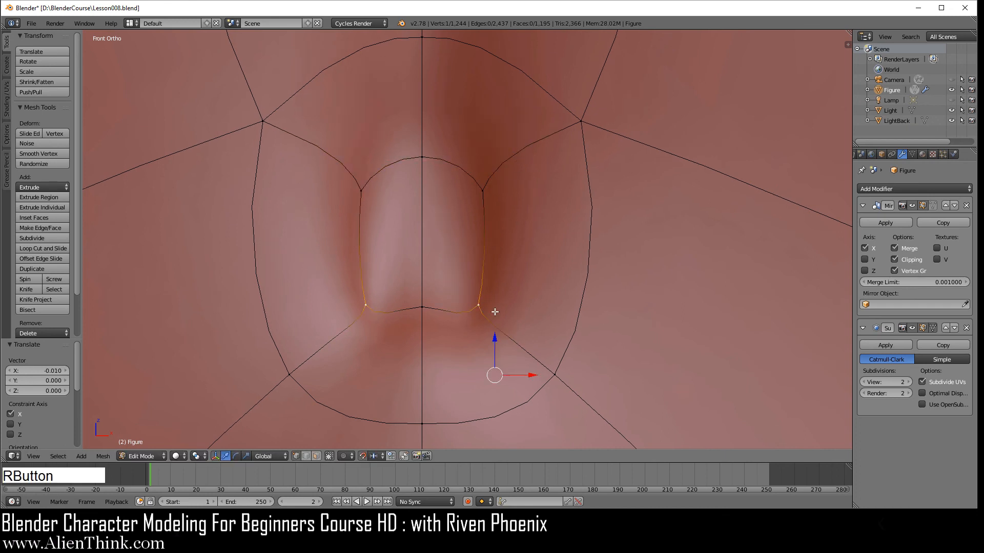
click(558, 380)
- Move the inner navel face's upper side vertices another -0.010 along X and check the torso in Object Mode
right_click(497, 192)
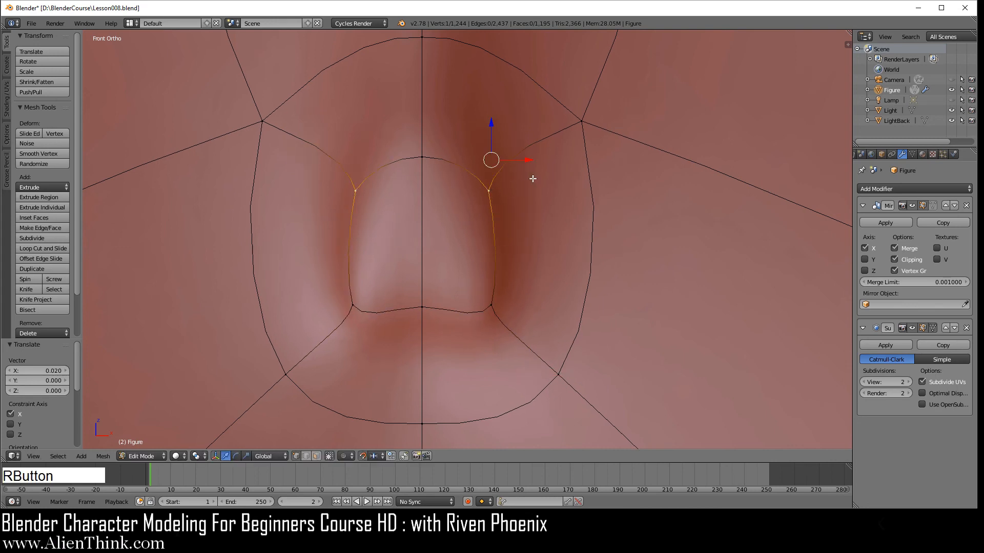
key(g)
key(x)
click(516, 155)
scroll(538, 220, down, 6)
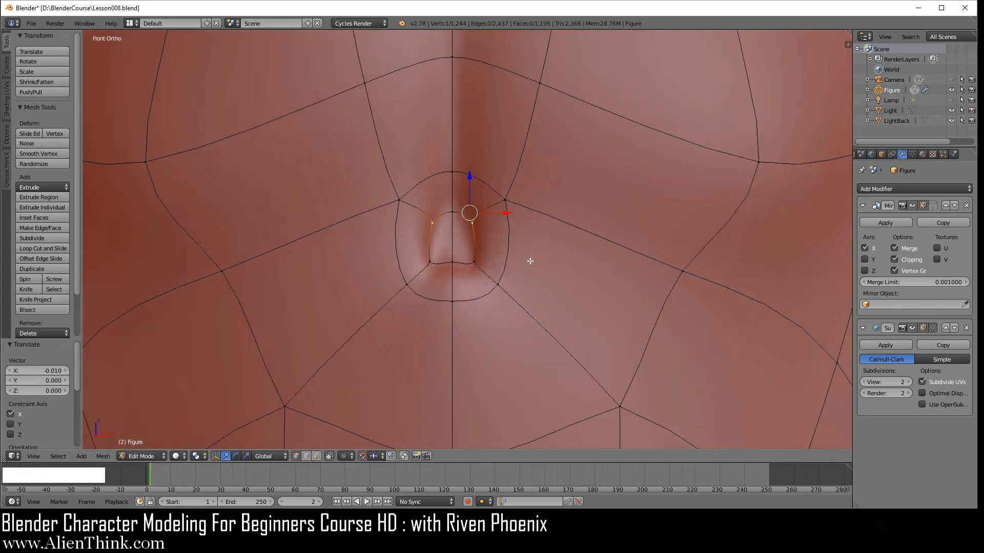
key(Tab)
scroll(528, 267, down, 5)
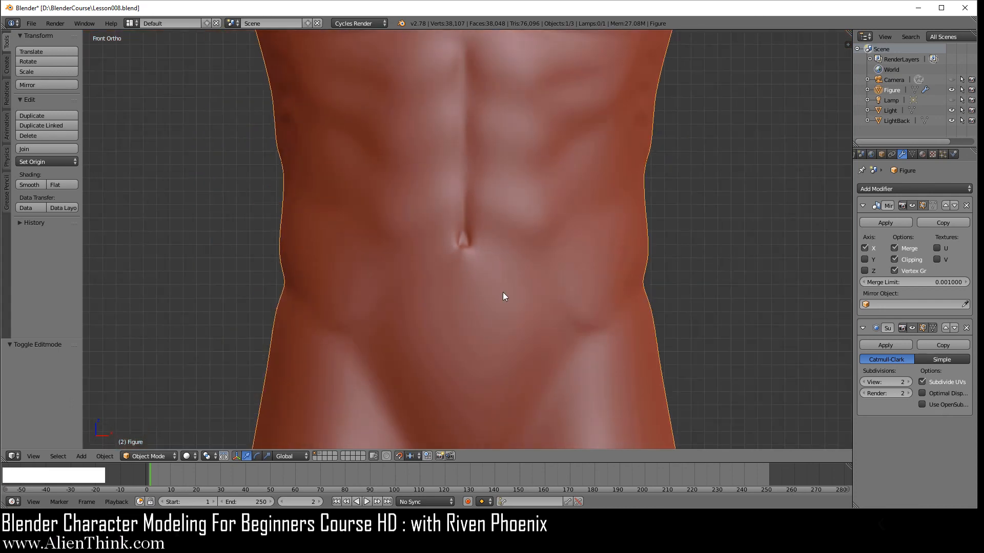
scroll(497, 266, down, 2)
scroll(463, 221, down, 2)
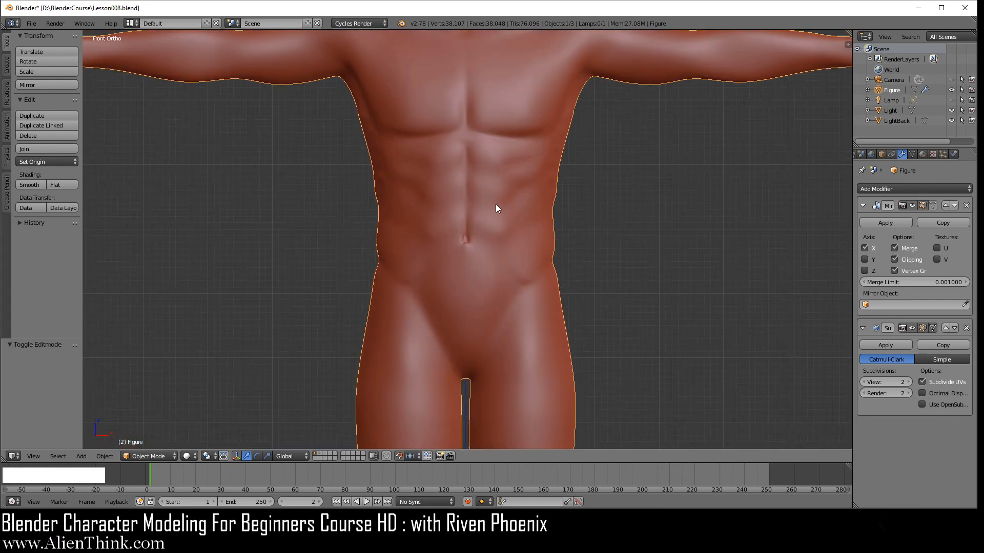
scroll(495, 294, up, 2)
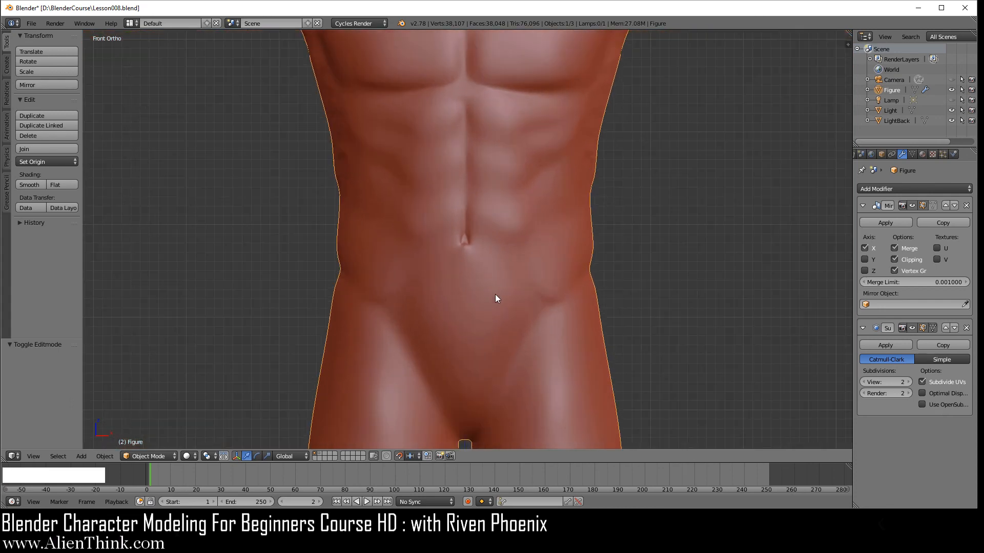
- In Edit Mode, move the side vertices just below the navel 0.200 along X and check the abdomen in Object Mode
key(Tab)
shift+middle_drag(499, 279, 495, 246)
scroll(496, 253, up, 2)
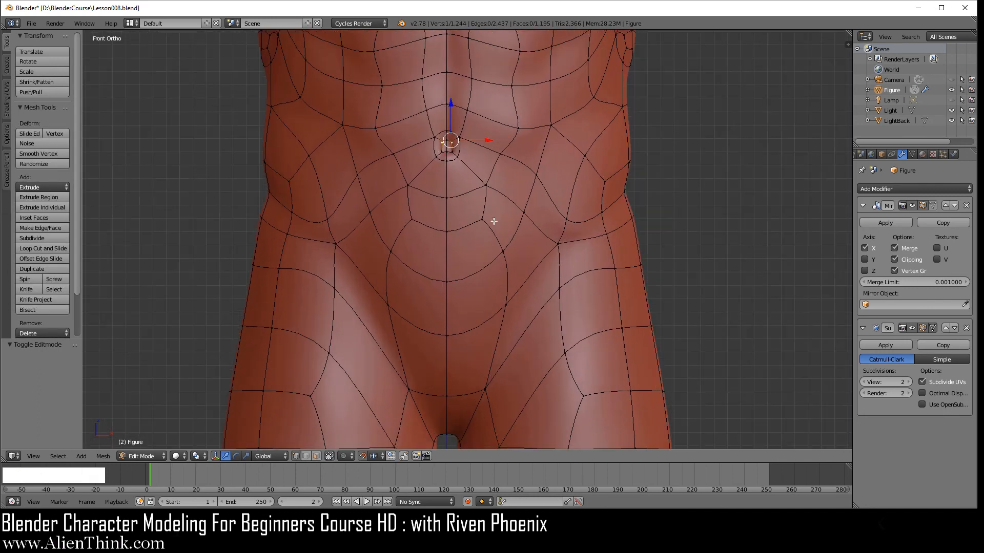
right_click(491, 188)
scroll(534, 215, up, 2)
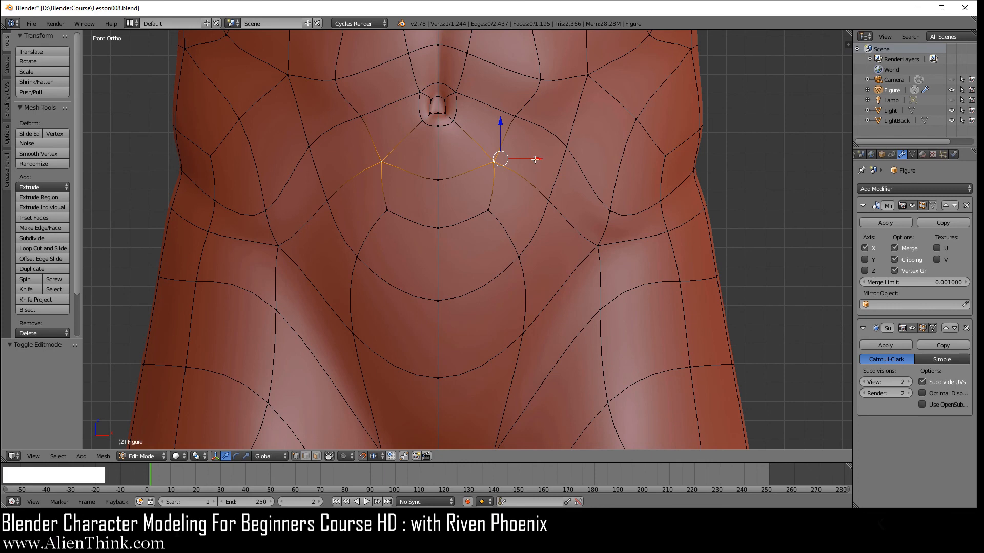
drag(535, 159, 529, 128)
scroll(524, 103, down, 3)
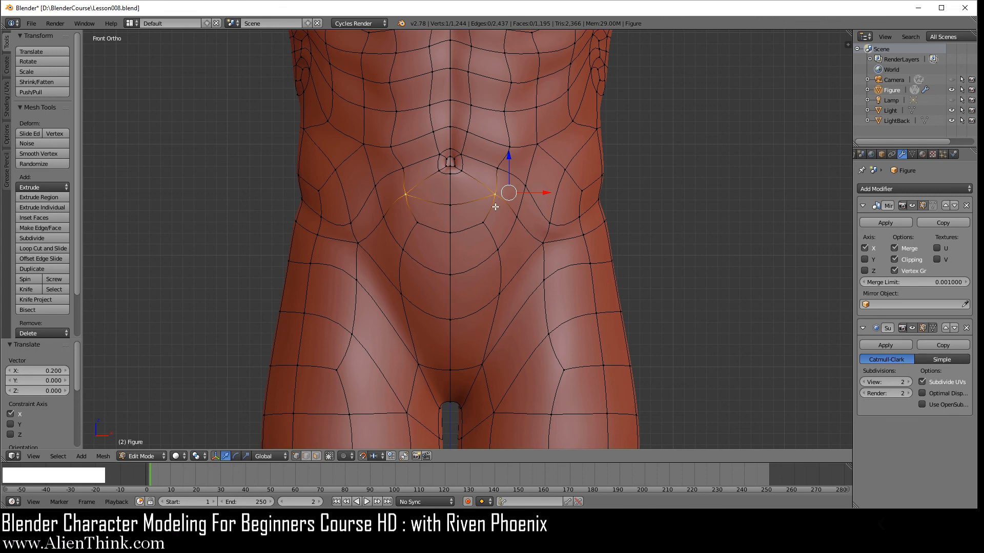
key(Tab)
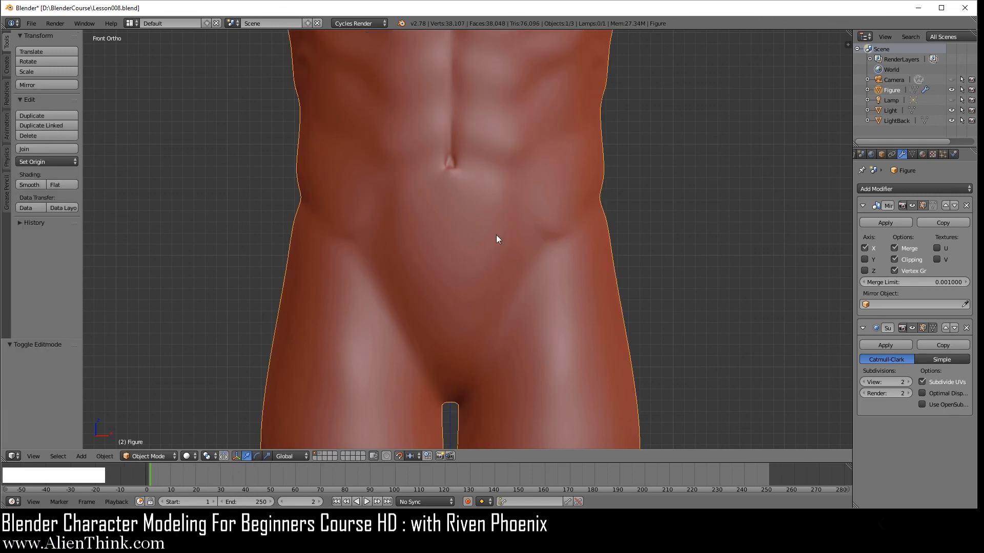
scroll(496, 235, down, 3)
shift+middle_drag(520, 180, 485, 229)
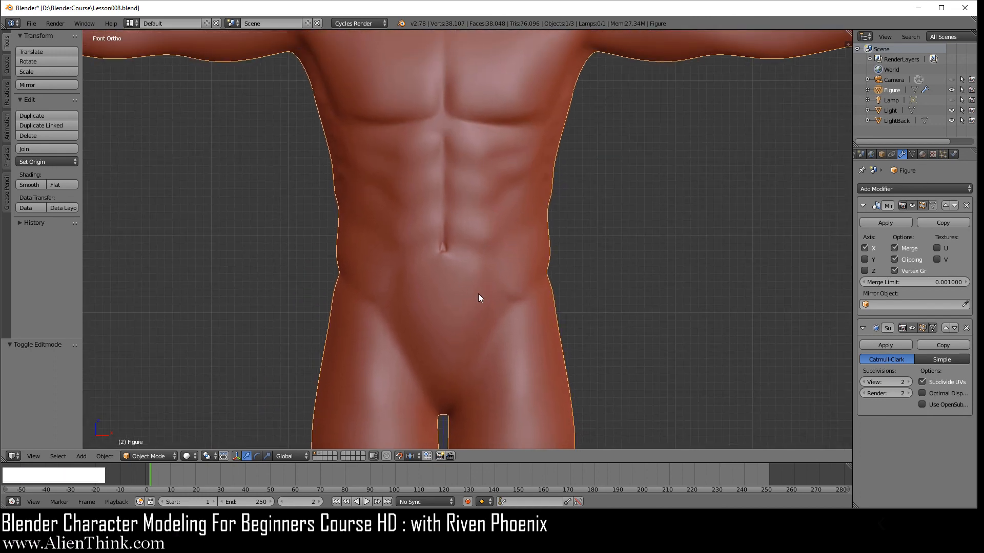
- With everything deselected in Edit Mode, add one centered loop cut running around the lower abdomen, groin, hips and upper thighs
scroll(479, 296, up, 1)
key(Tab)
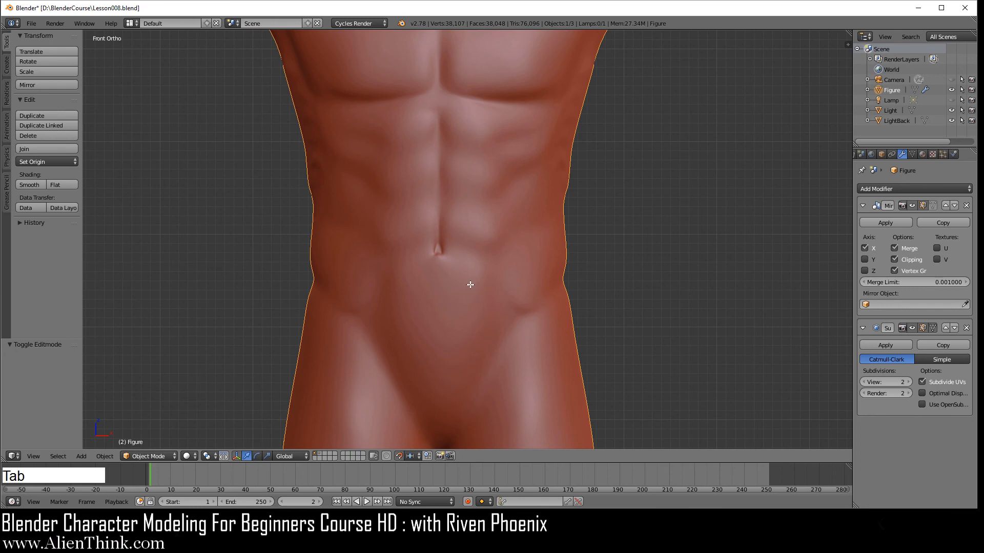
shift+middle_drag(468, 280, 501, 225)
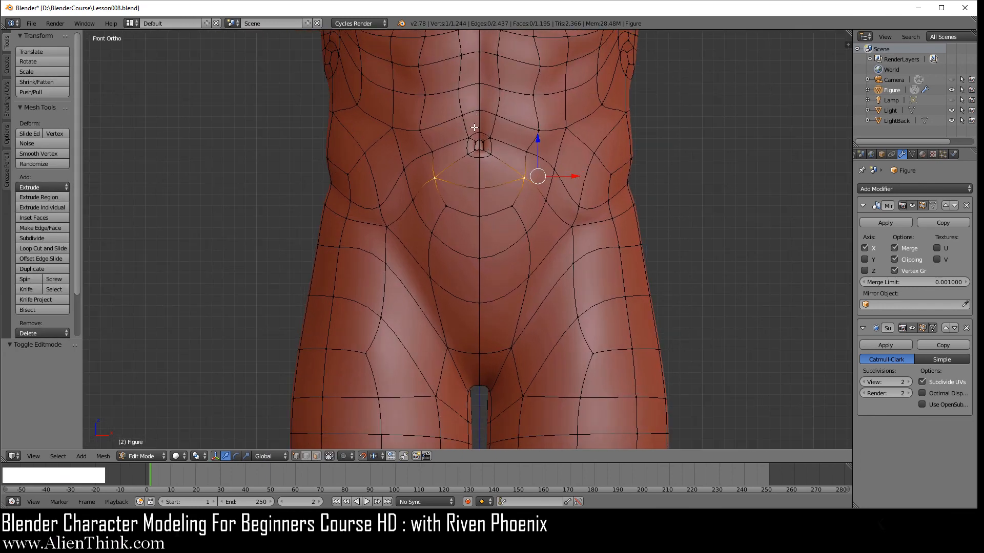
mouse_move(533, 239)
shift+middle_down()
mouse_move(536, 250)
mouse_move(514, 237)
shift+middle_up()
key(a)
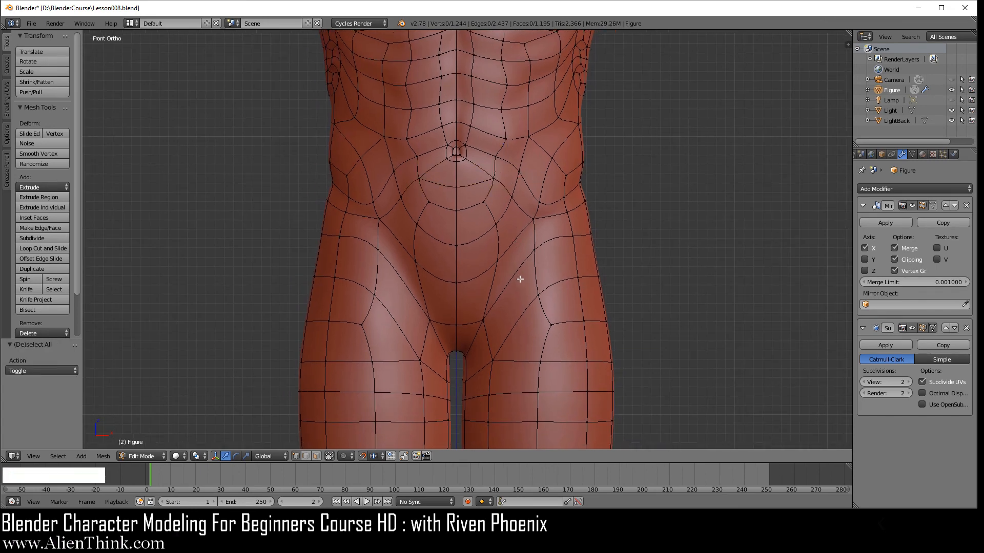
key(ctrl+r)
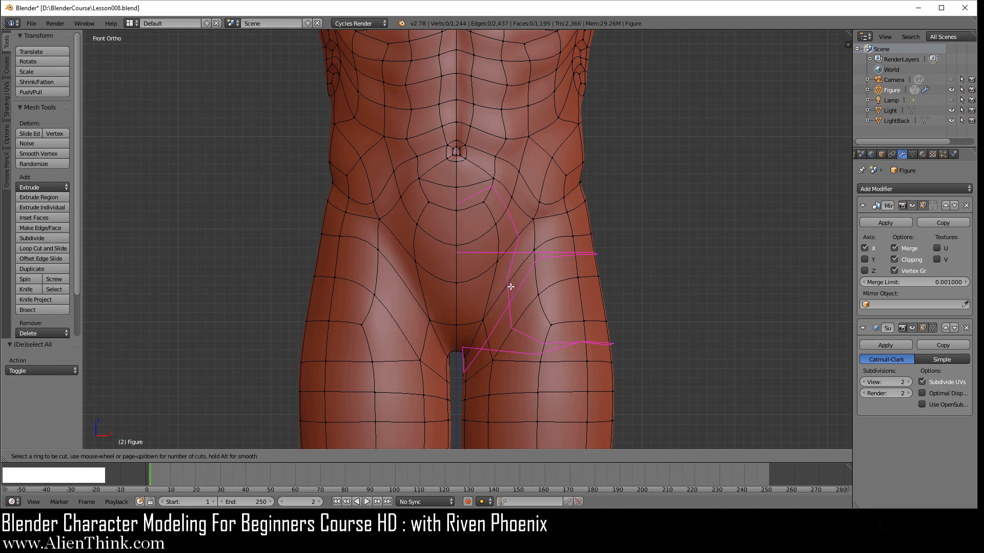
click(511, 287)
right_click(511, 287)
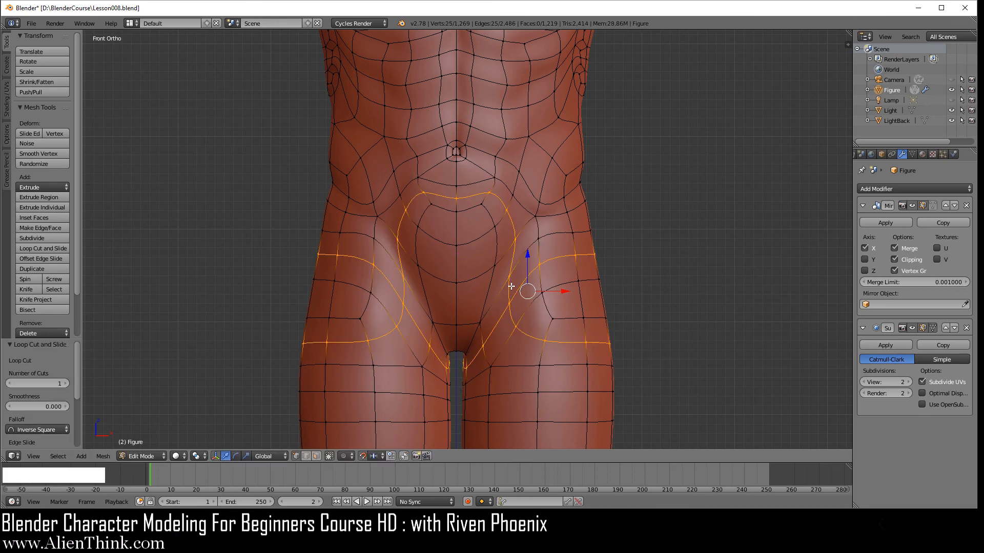
- Examine the new edge loop around the hips and buttocks, and check the pelvis from the front in Object Mode
right_click(635, 234)
right_click(662, 232)
middle_drag(504, 260, 468, 277)
middle_drag(584, 283, 599, 229)
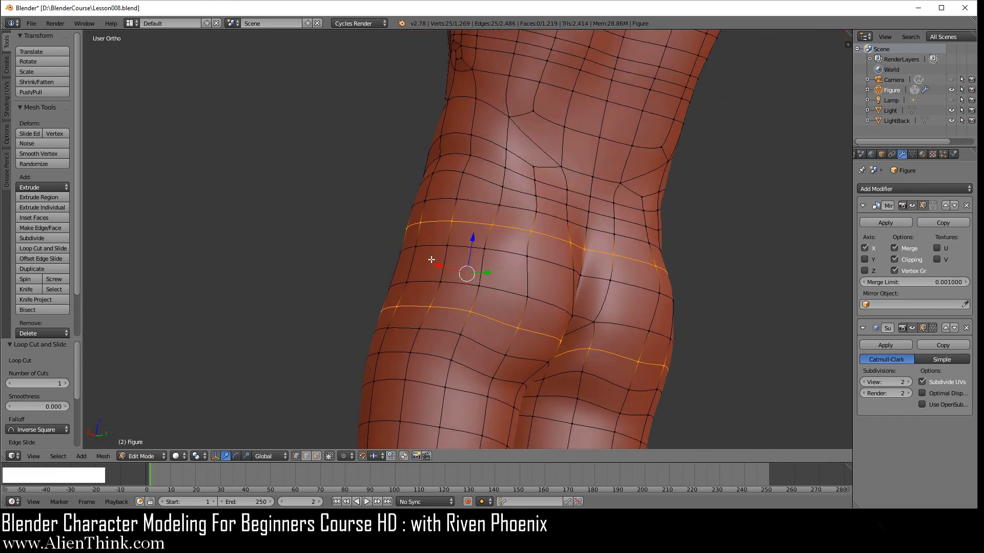
middle_drag(527, 241, 594, 258)
middle_drag(508, 256, 645, 256)
key(1)
key(Tab)
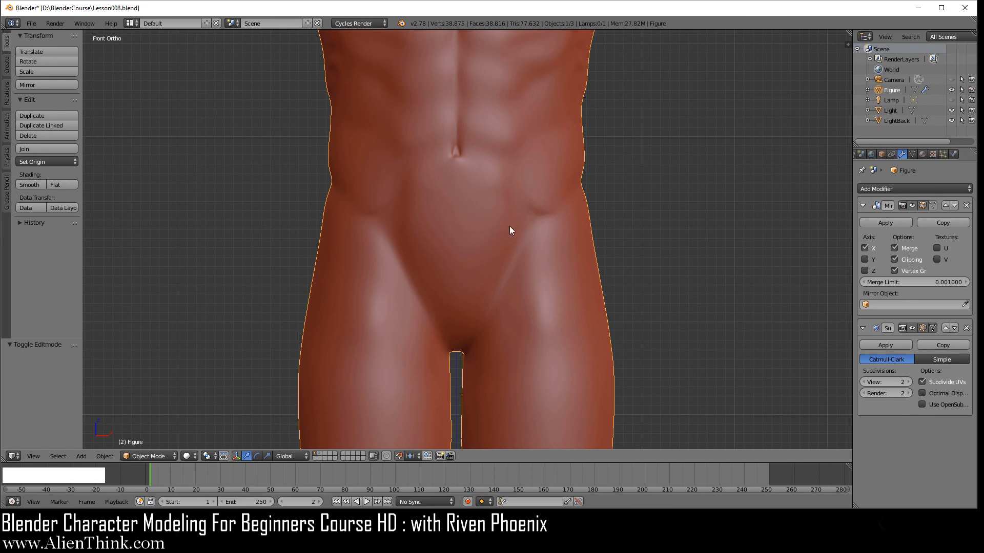
- In Edit Mode, smooth the new loop's upper corner vertices on the lower abdomen and check the surface in Object Mode
scroll(509, 226, up, 2)
key(Tab)
scroll(509, 198, up, 1)
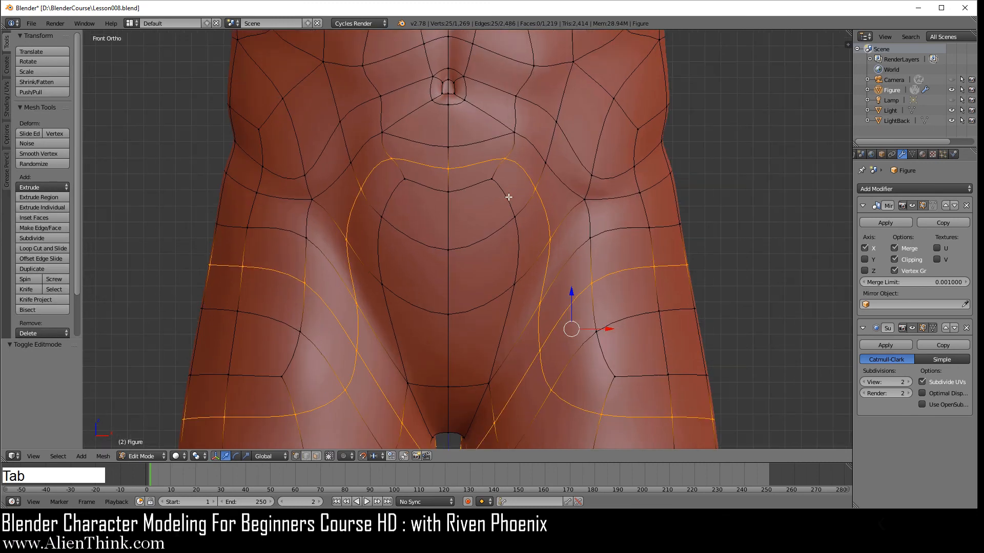
right_click(506, 158)
key(w)
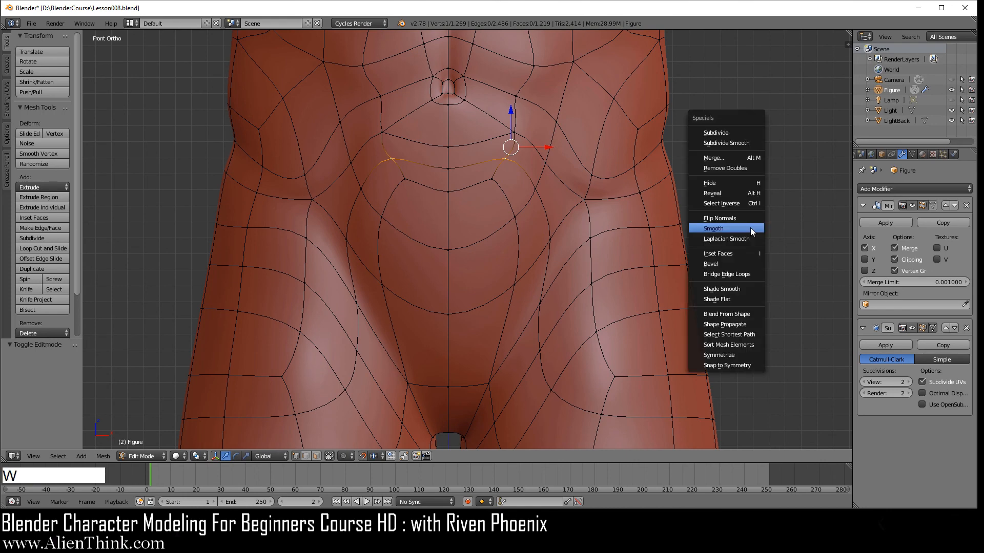
click(750, 227)
key(Tab)
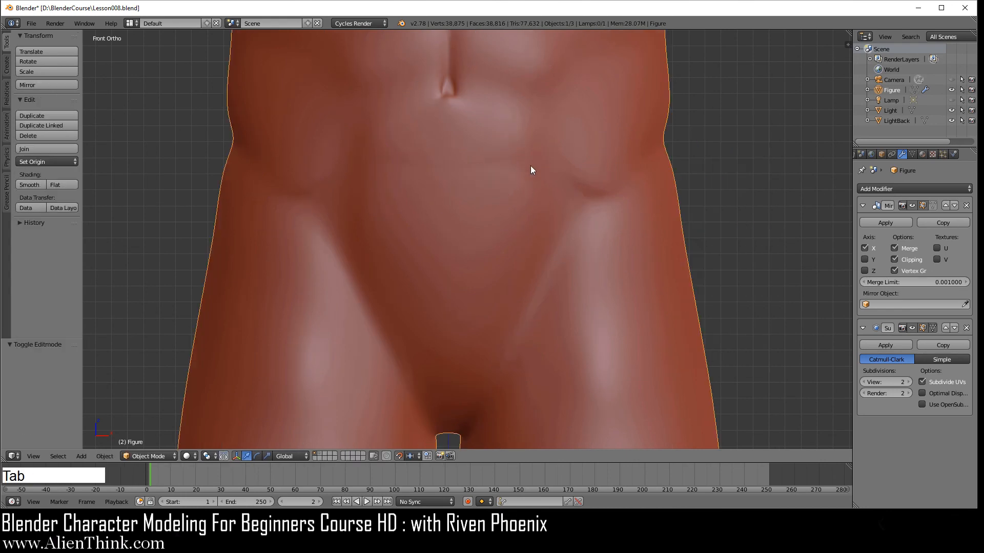
scroll(513, 209, down, 5)
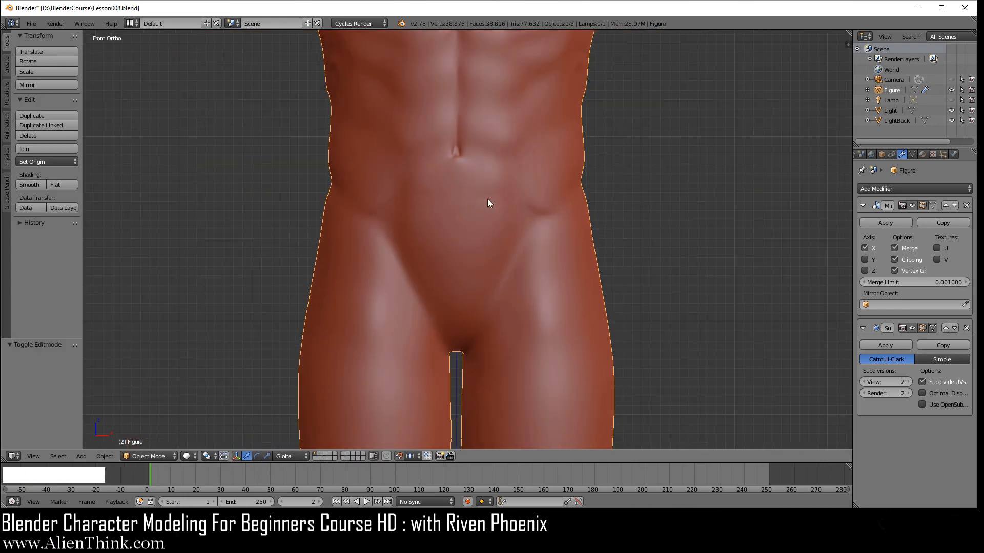
- In Edit Mode, move the new loop's upper corner vertices 0.100 along X and check the abdomen in Object Mode
scroll(492, 204, up, 6)
key(Tab)
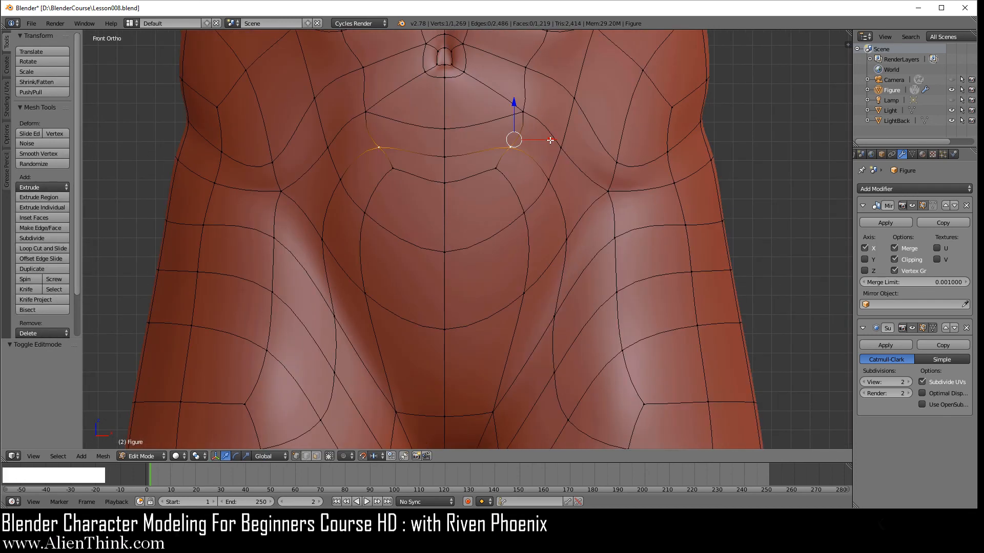
drag(551, 140, 564, 140)
scroll(507, 256, down, 3)
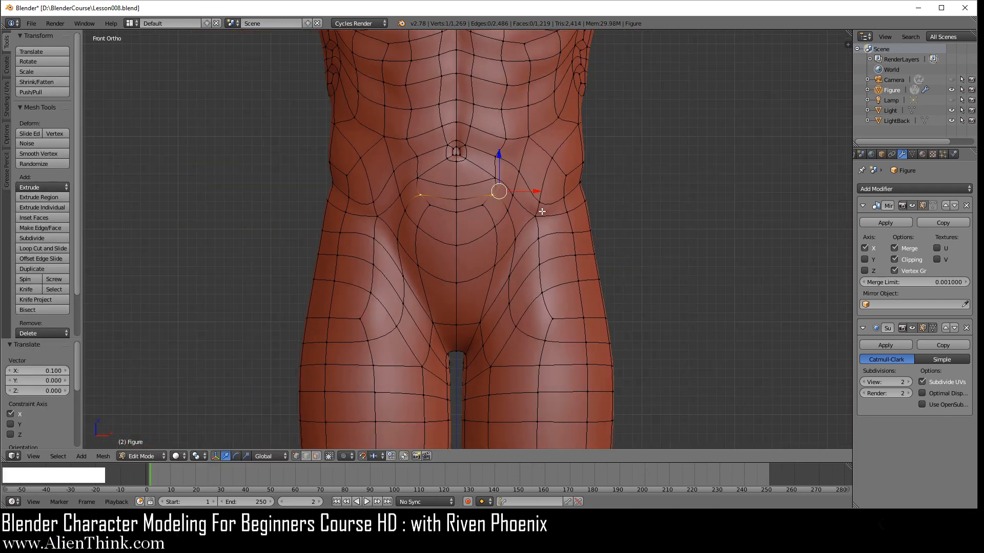
key(Tab)
scroll(536, 290, down, 3)
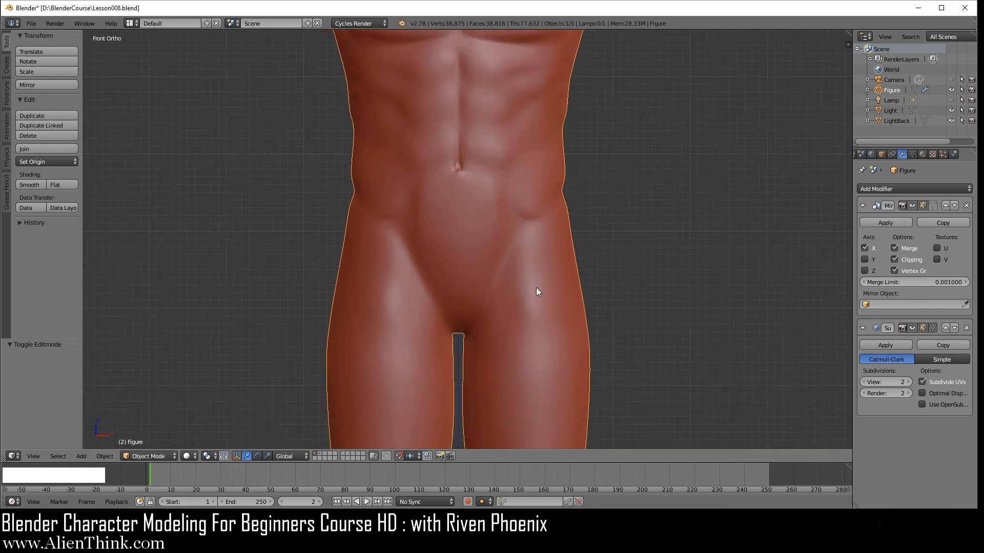
scroll(523, 298, up, 3)
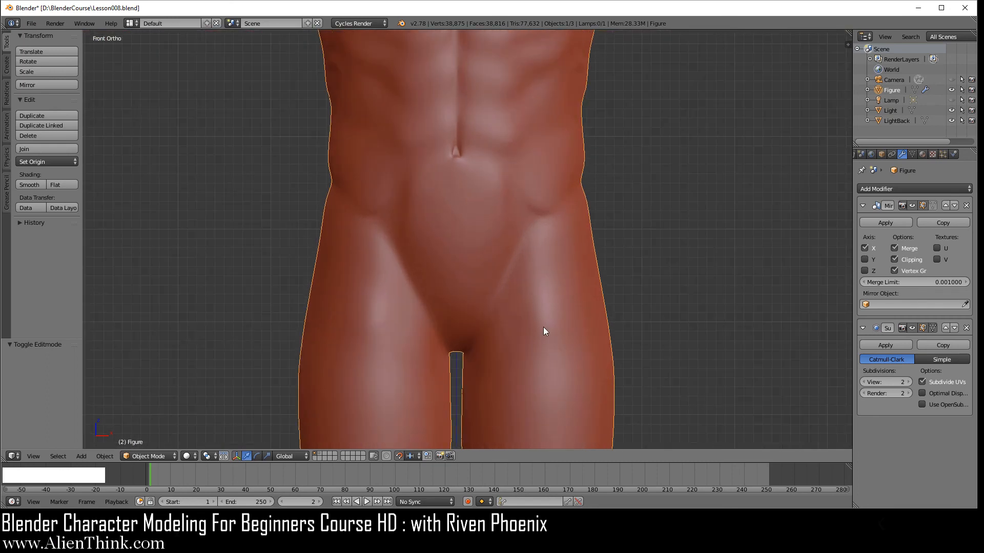
- In Edit Mode, smooth the front upper-thigh corner vertices three times and check the thighs in Object Mode
key(Tab)
right_drag(550, 327, 666, 292)
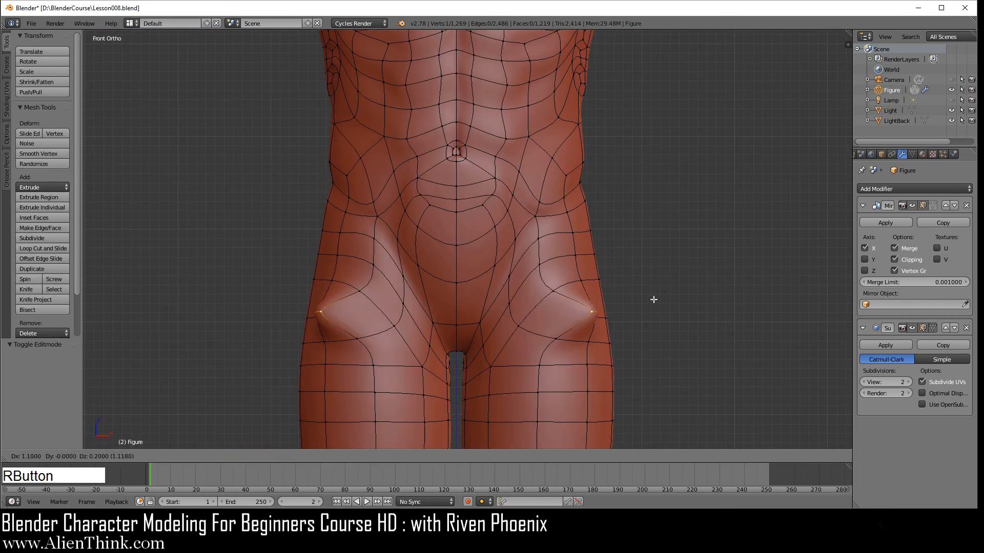
right_click(652, 298)
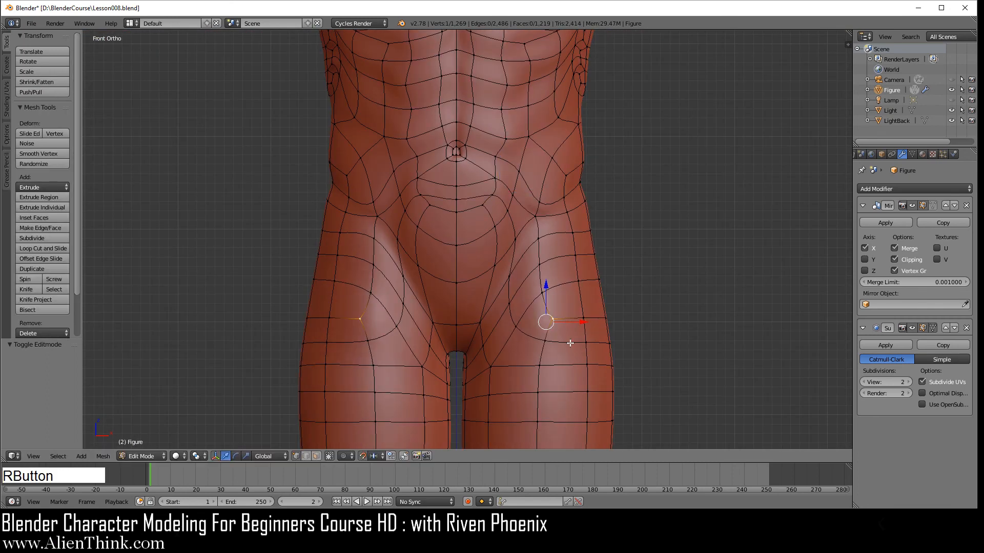
key(w)
click(714, 255)
key(w)
click(714, 255)
key(w)
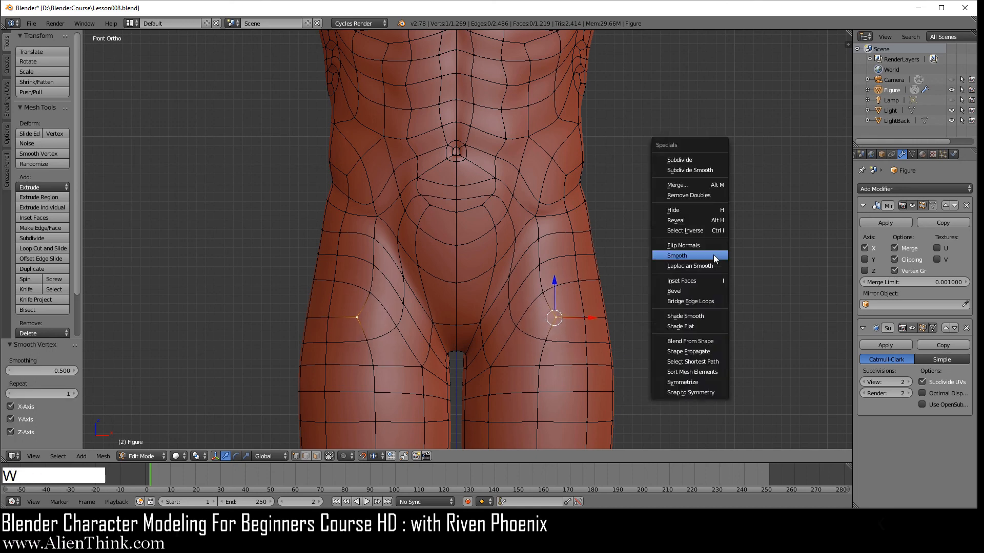
click(713, 255)
key(Tab)
scroll(547, 283, down, 4)
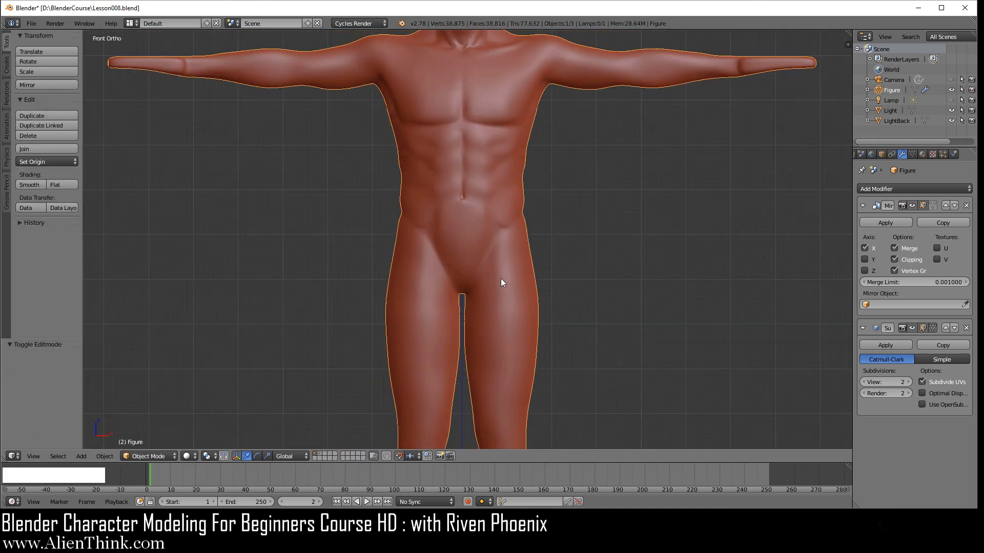
- Examine the torso's chest, ribs, abdomen and hips from angled views and the front in Object Mode
shift+middle_drag(494, 259, 484, 312)
scroll(484, 304, up, 2)
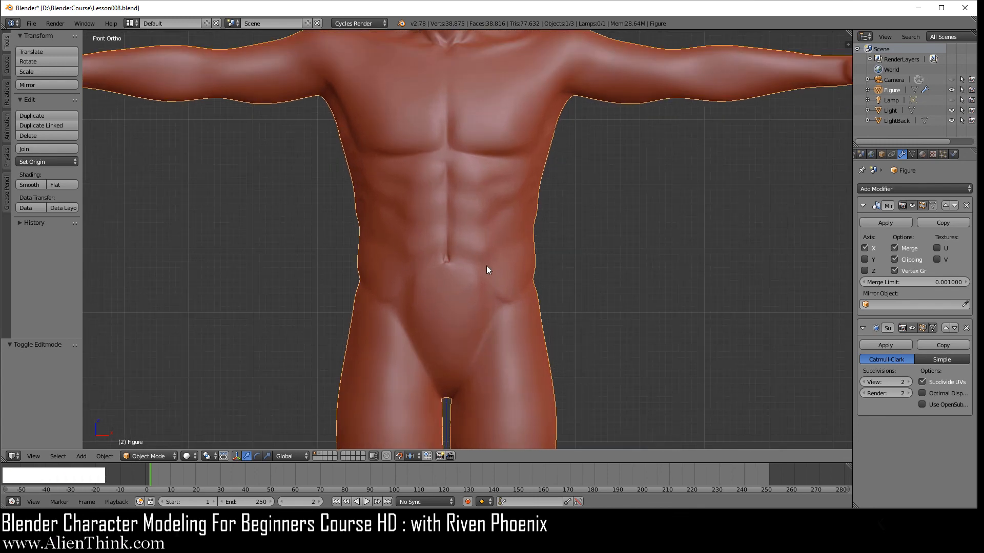
scroll(487, 256, down, 1)
shift+middle_drag(473, 237, 413, 217)
scroll(414, 235, up, 4)
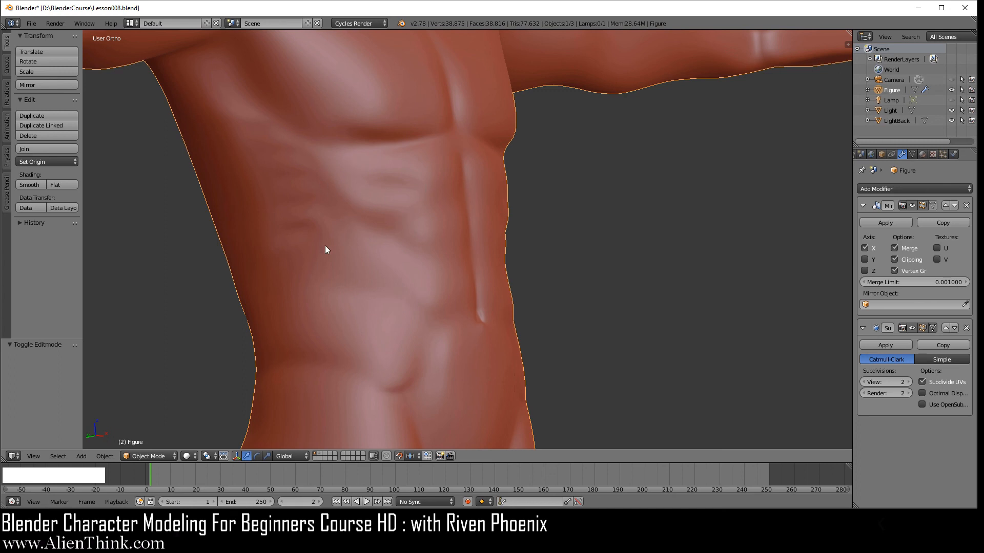
middle_drag(549, 240, 487, 268)
key(1)
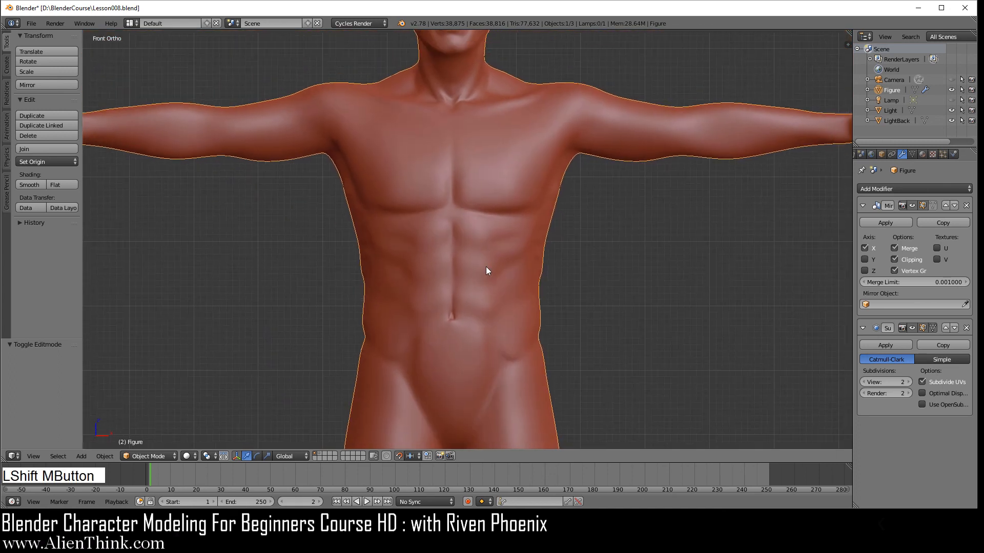
scroll(458, 229, down, 1)
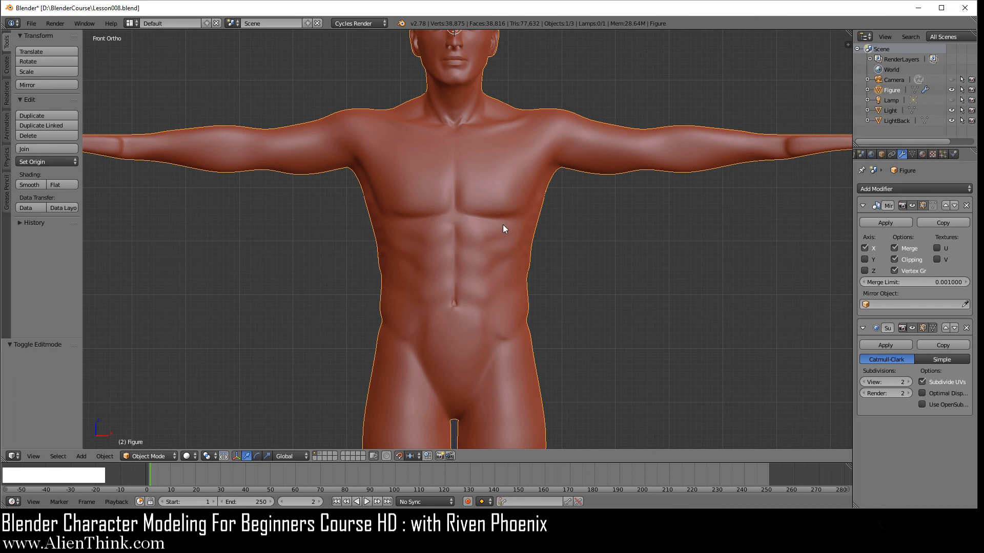
mouse_move(502, 229)
middle_down()
mouse_move(469, 215)
mouse_move(513, 219)
middle_up()
scroll(495, 126, up, 1)
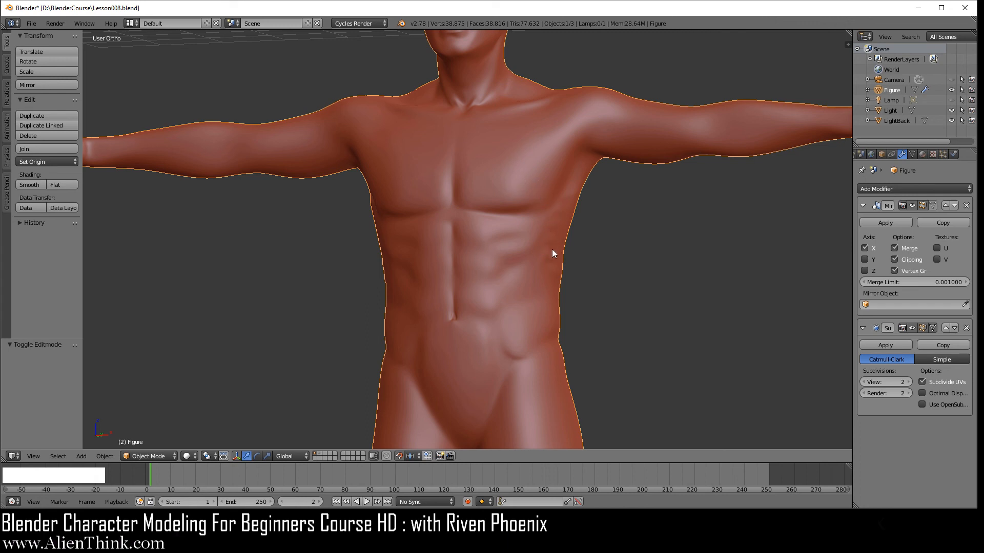
middle_drag(434, 221, 474, 241)
key(KP_1)
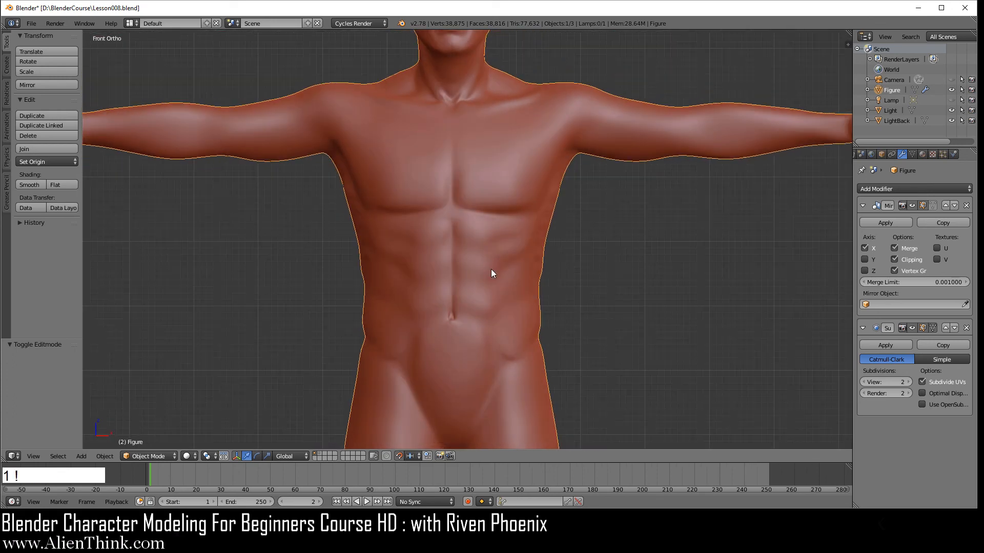
- In Edit Mode, smooth the two vertices beside the lower-abdomen loop corner, one above and one below, and check the surface in Object Mode
shift+middle_drag(494, 301, 515, 182)
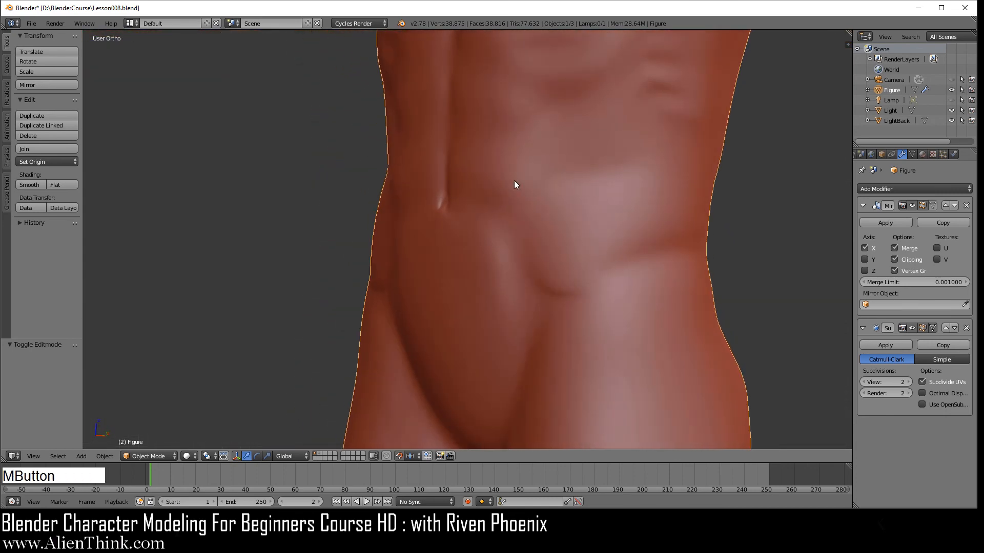
key(Tab)
shift+middle_drag(534, 276, 518, 193)
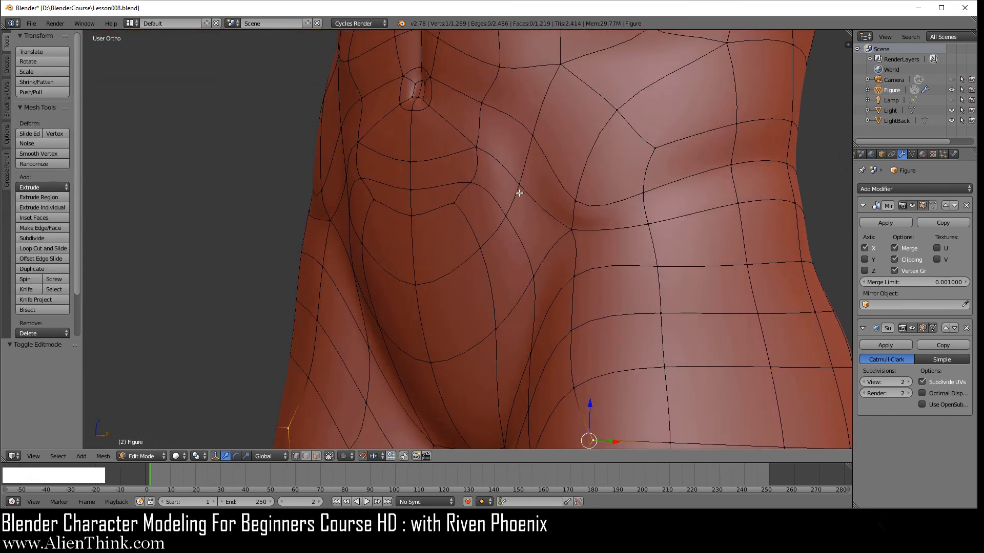
right_click(505, 216)
shift+right_click(477, 147)
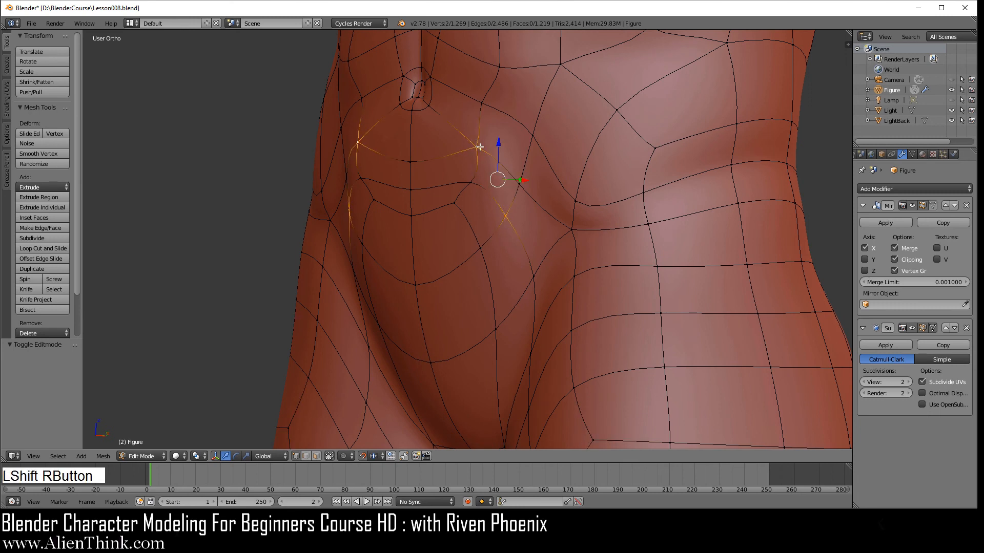
key(w)
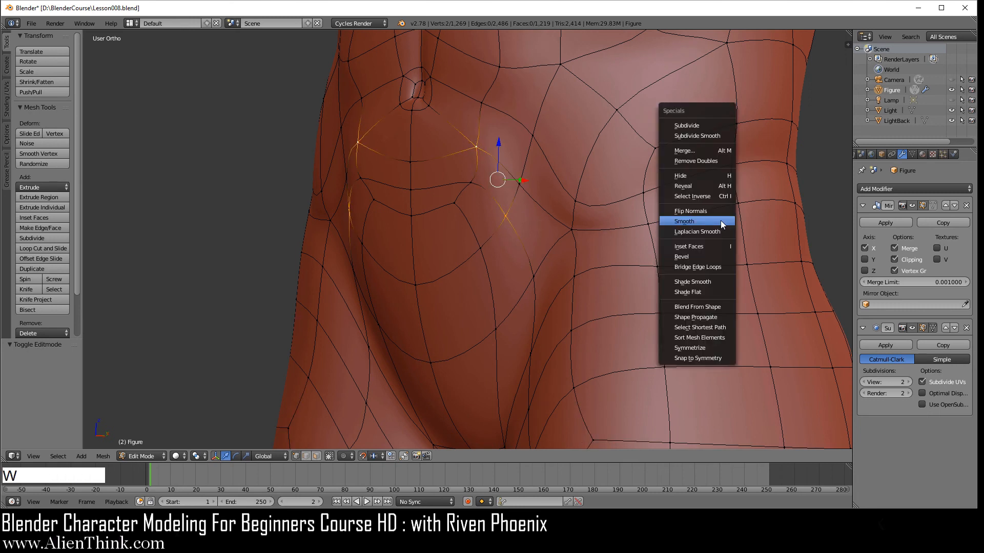
click(720, 221)
key(Tab)
scroll(610, 226, down, 4)
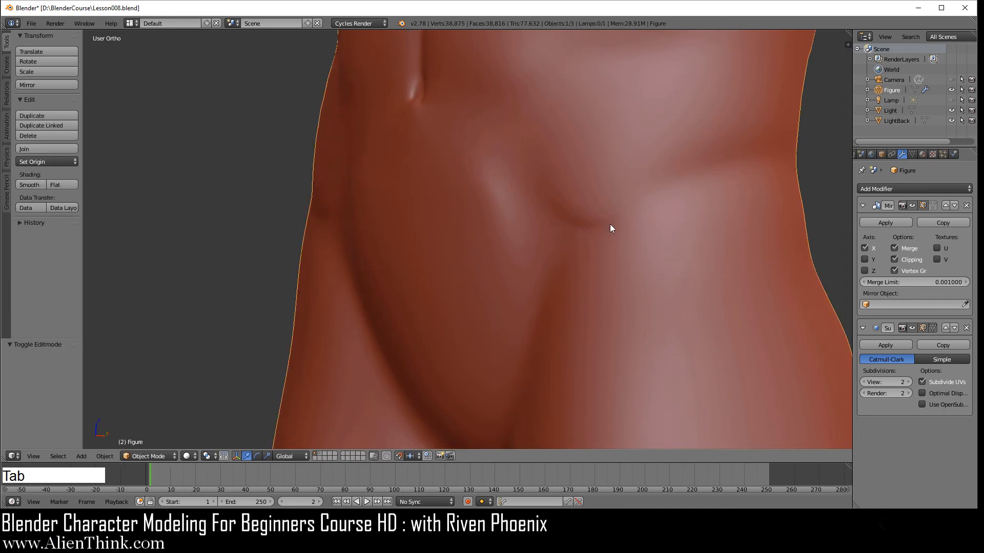
middle_drag(556, 241, 531, 234)
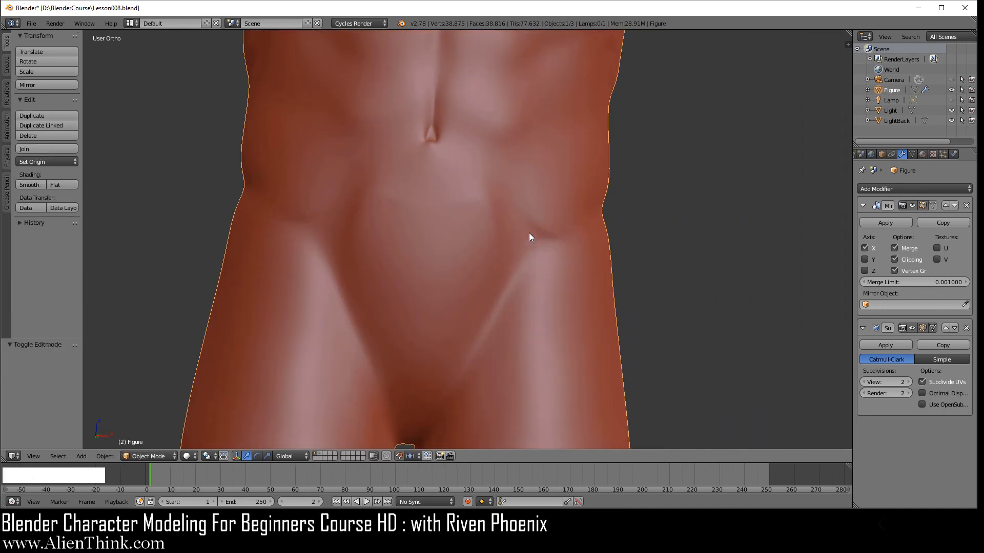
- From the front, smooth only the loop's upper corner vertices below the navel and check the abdomen in Object Mode
key(KP_1)
key(Tab)
shift+scroll(492, 215, down, 2)
right_click(482, 199)
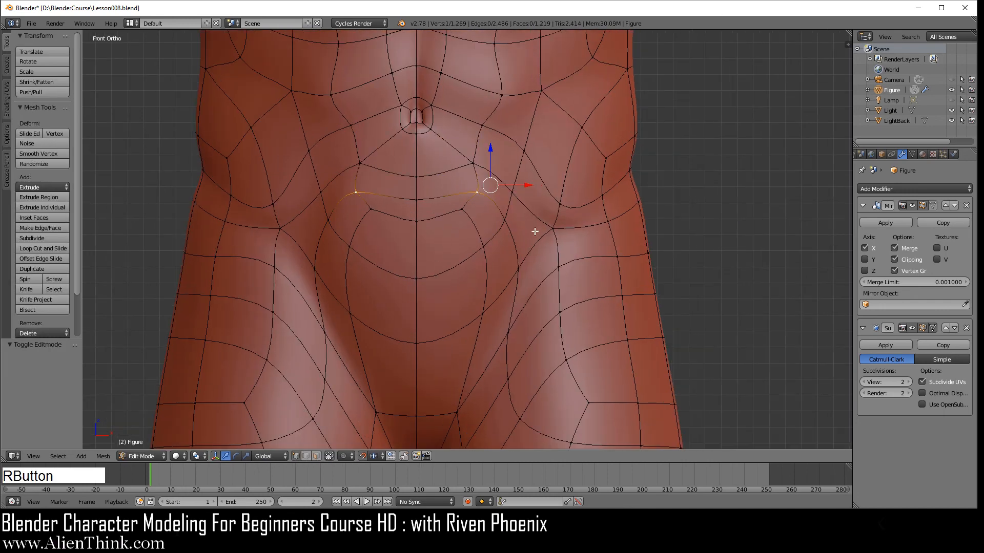
key(w)
click(704, 245)
key(Tab)
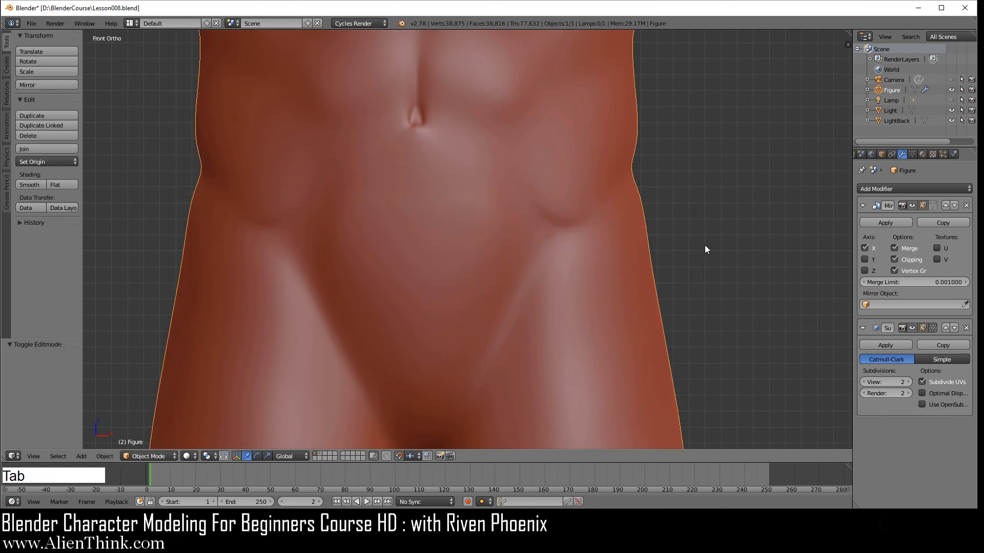
scroll(705, 244, down, 2)
- Smooth the central lower-abdomen vertices around the edge just below the loop's top and return to Object Mode
key(Tab)
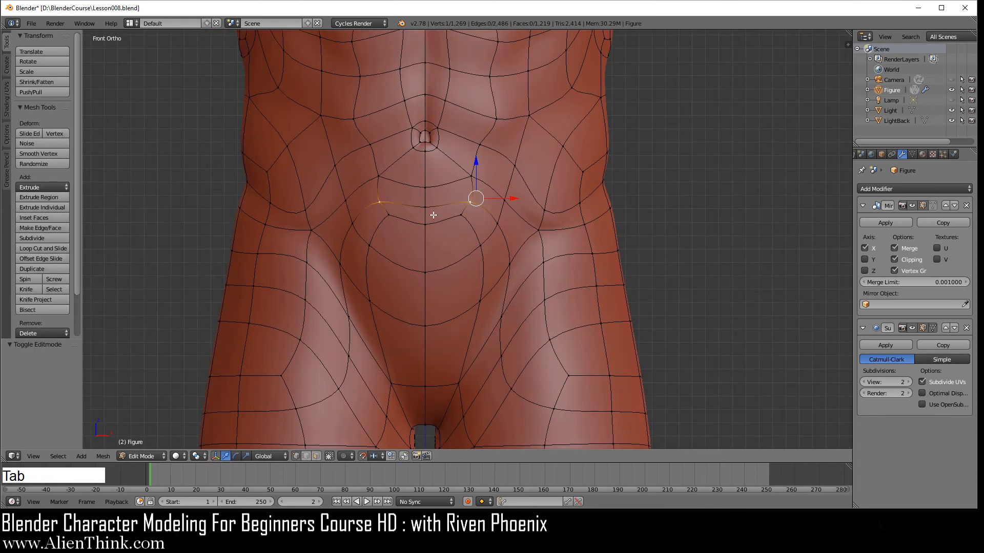
shift+right_click(460, 212)
shift+right_click(427, 209)
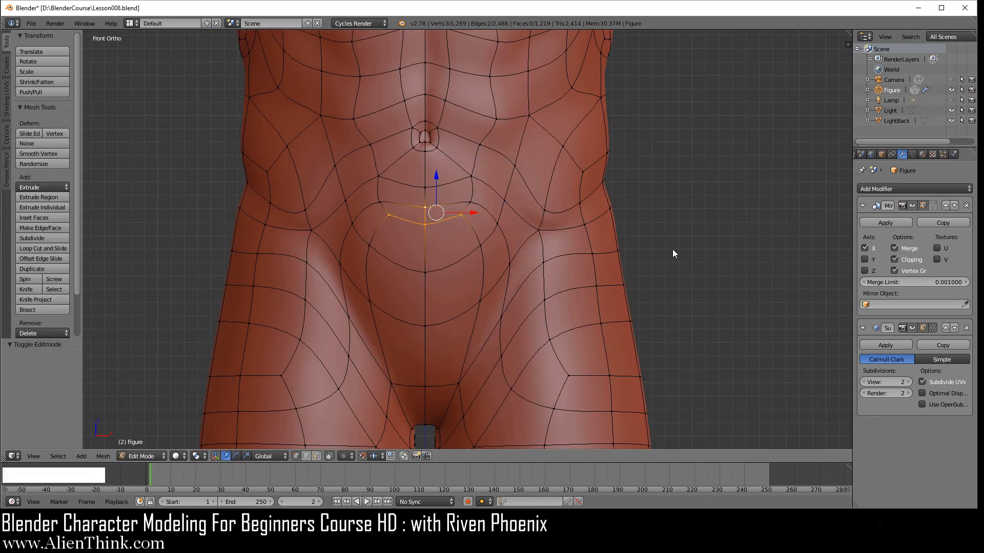
key(w)
click(673, 250)
key(Tab)
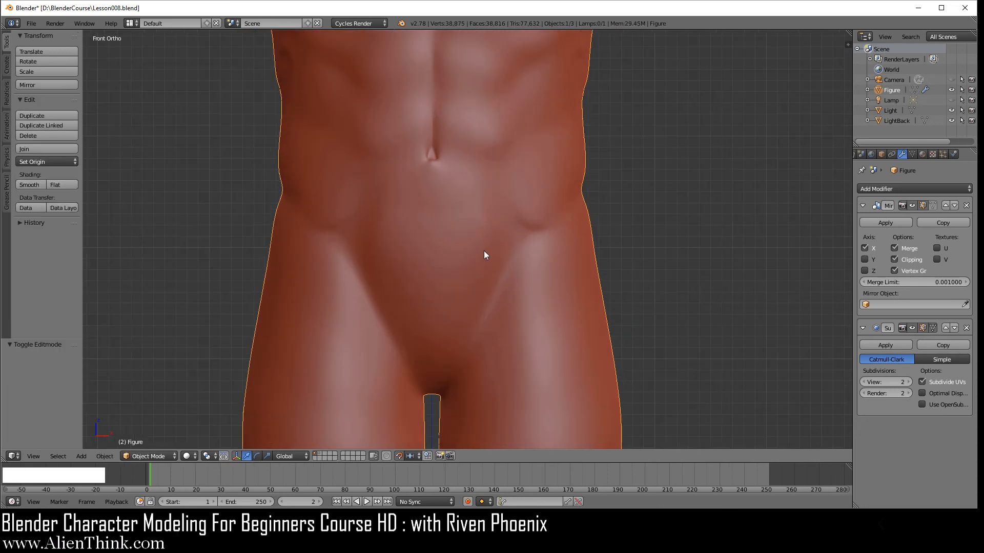
- Add the loop's upper corner vertex to the selection, smooth the resulting lower-abdomen face and check it in Object Mode
key(Tab)
shift+right_click(470, 212)
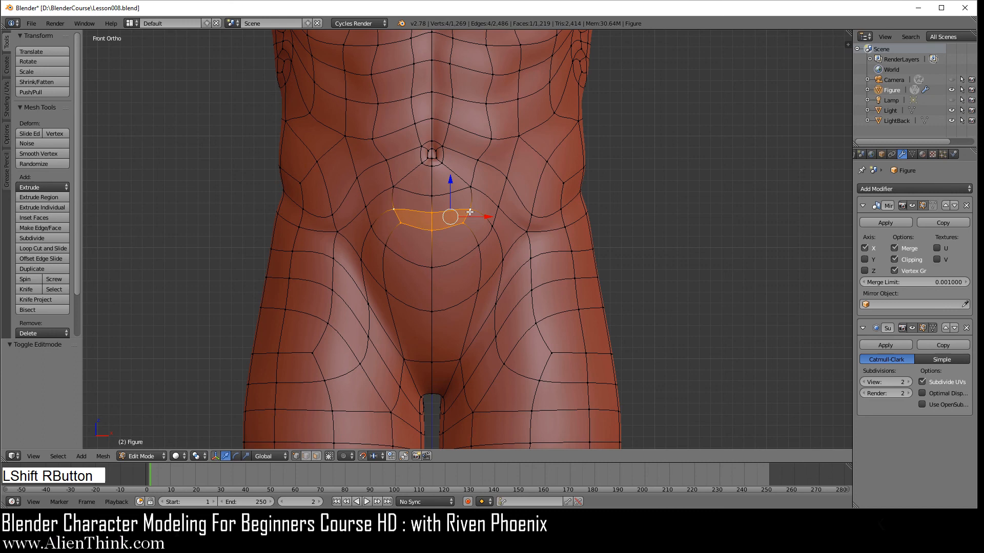
key(w)
click(684, 259)
key(Tab)
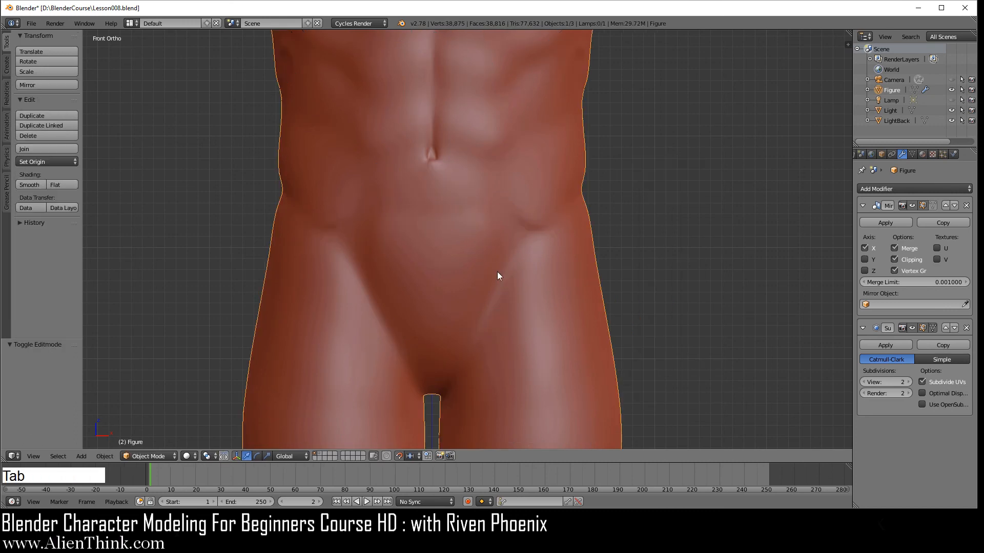
scroll(492, 264, down, 2)
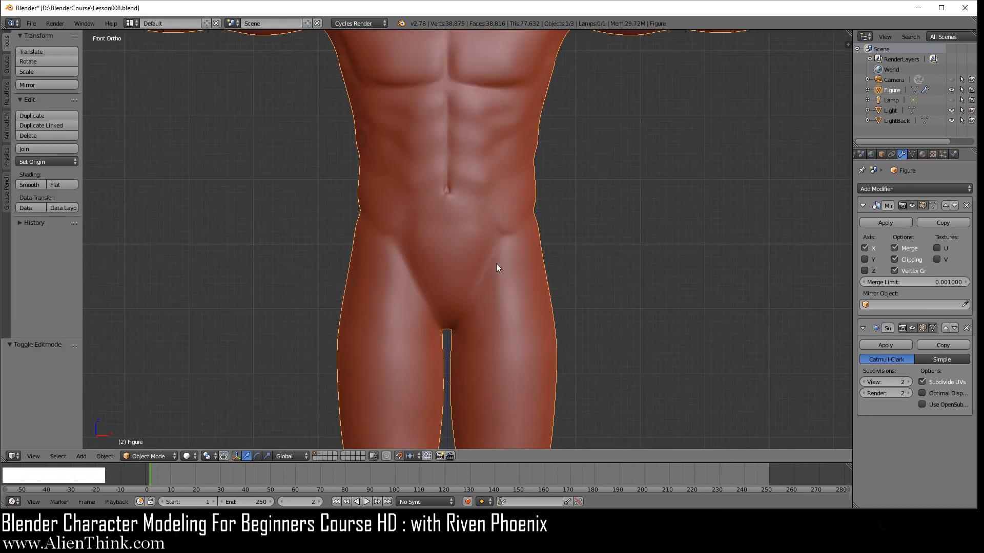
scroll(496, 263, up, 2)
- Smooth the four vertices of the next face down on the lower abdomen and check the whole torso in Object Mode
key(Tab)
shift+middle_drag(504, 264, 506, 265)
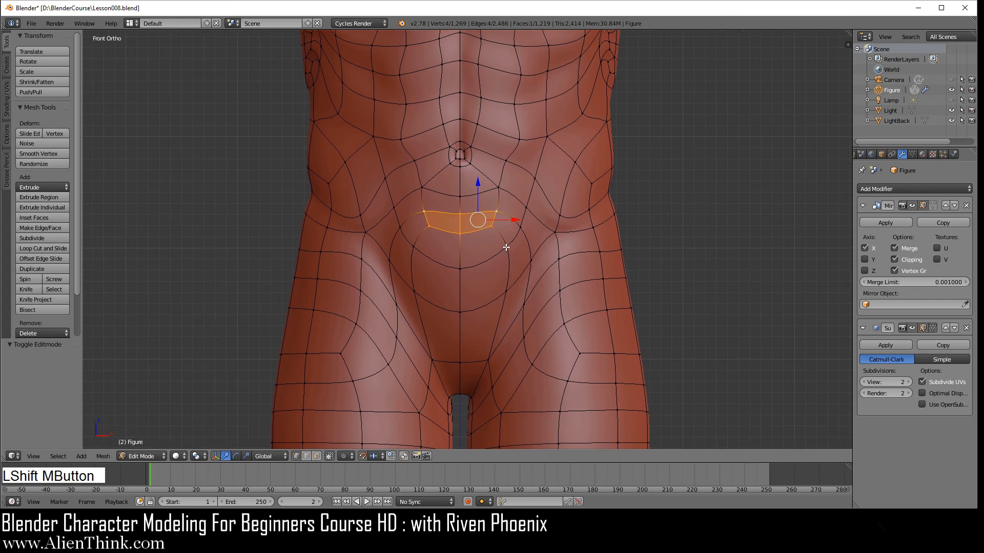
right_click(506, 248)
shift+right_click(463, 268)
shift+right_click(464, 236)
shift+right_click(490, 230)
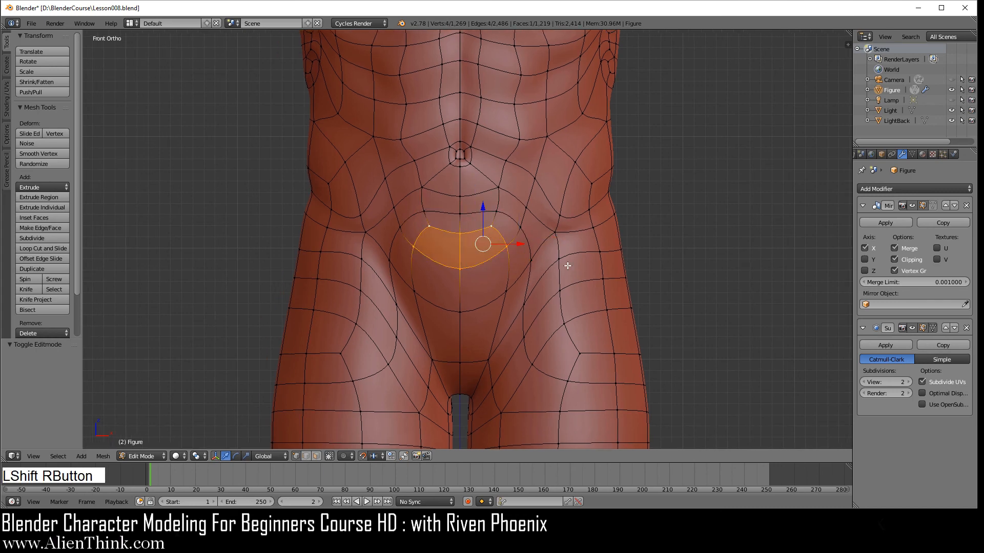
key(w)
click(715, 270)
key(Tab)
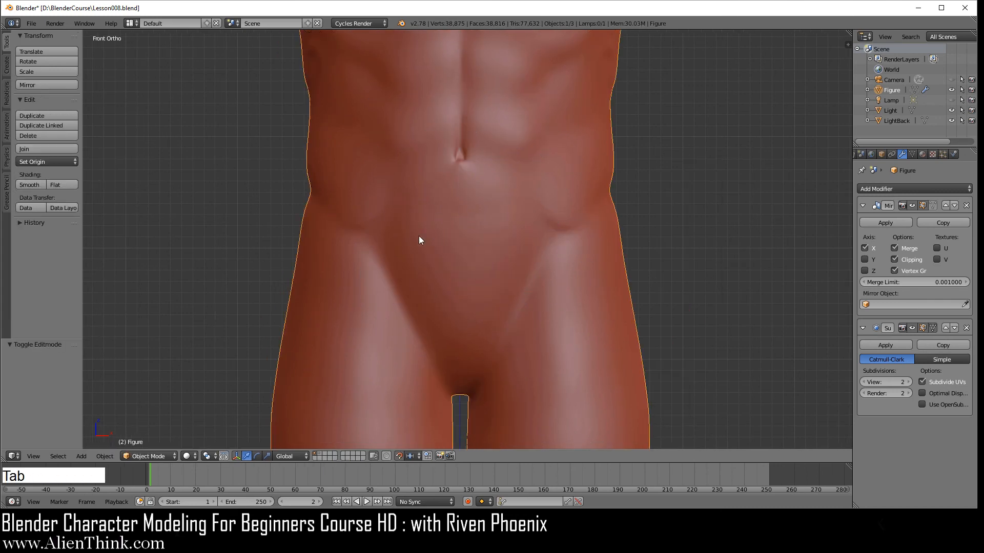
scroll(419, 240, down, 3)
shift+middle_drag(490, 275, 480, 307)
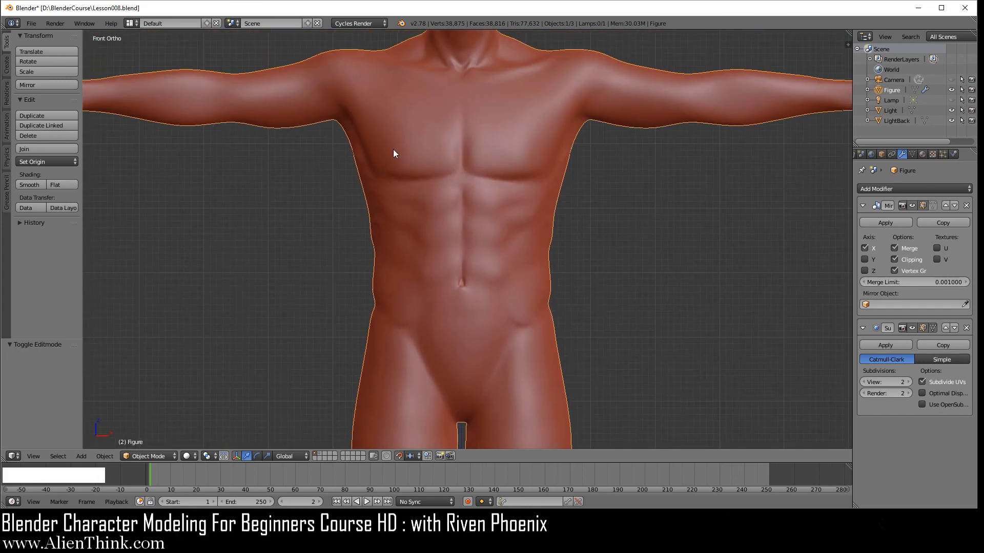
- Save the scene as Lesson009.blend in the BlenderCourse folder, overwriting the existing file
click(32, 25)
click(53, 109)
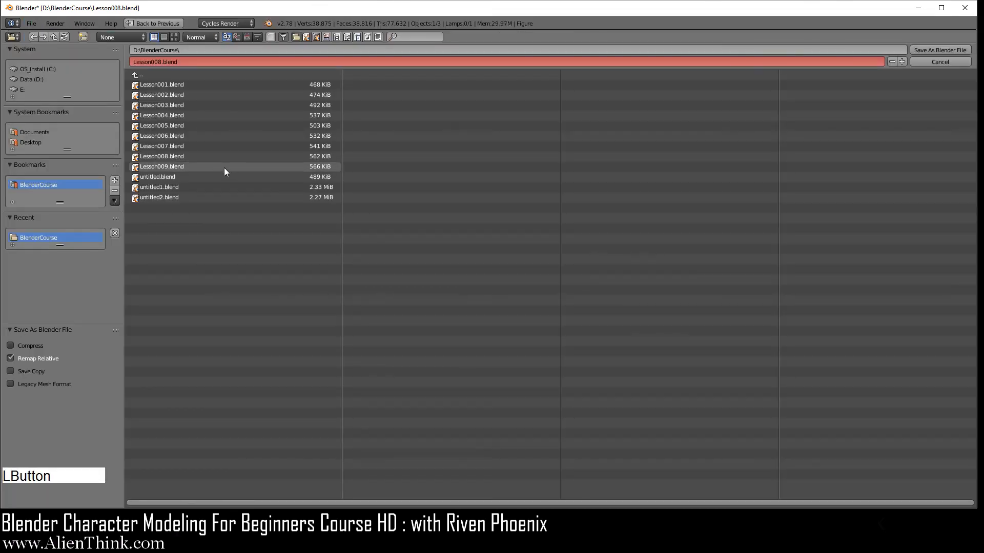
double_click(170, 166)
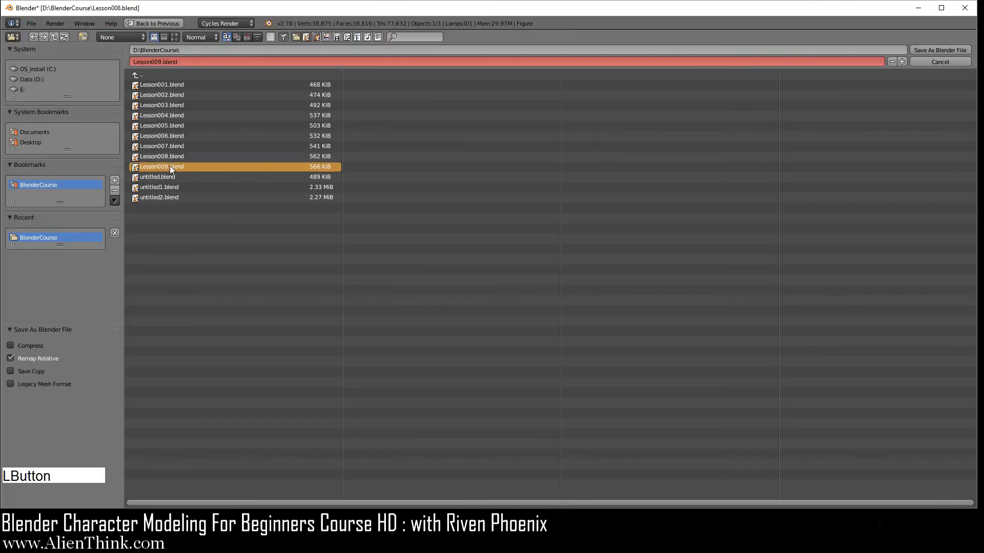
scroll(469, 246, down, 1)
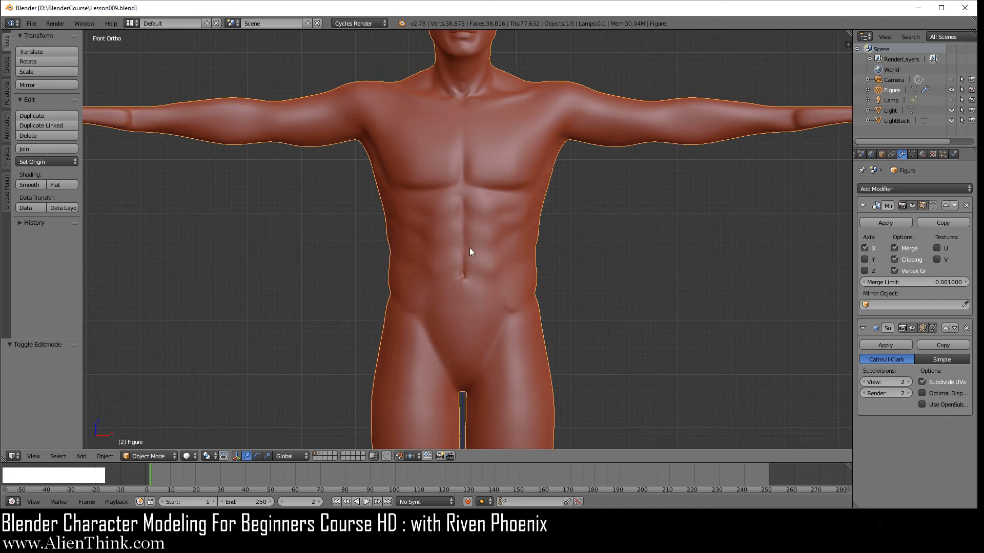
- Open the recent file step3.blend, which holds the rigged version of the male figure
shift+middle_drag(485, 205, 481, 250)
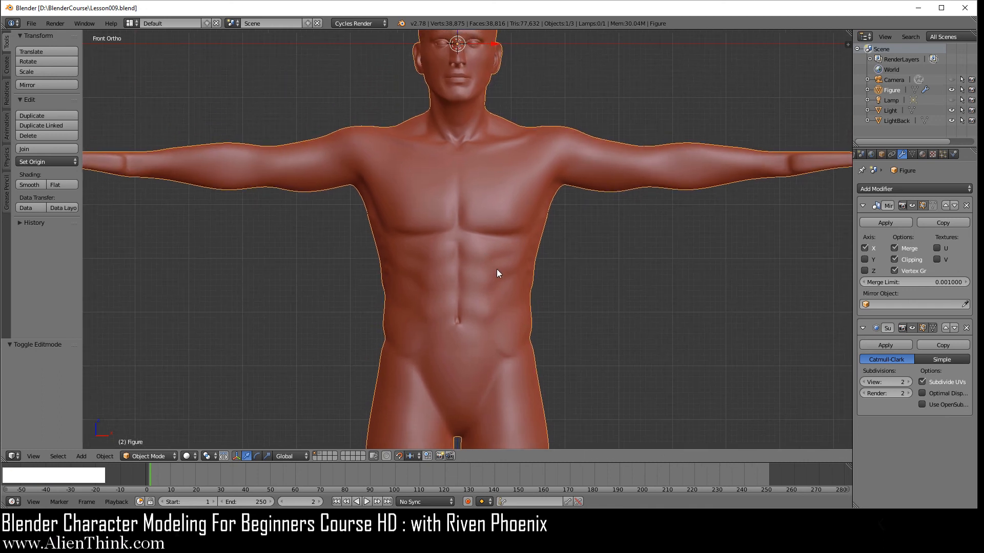
shift+middle_drag(496, 269, 489, 230)
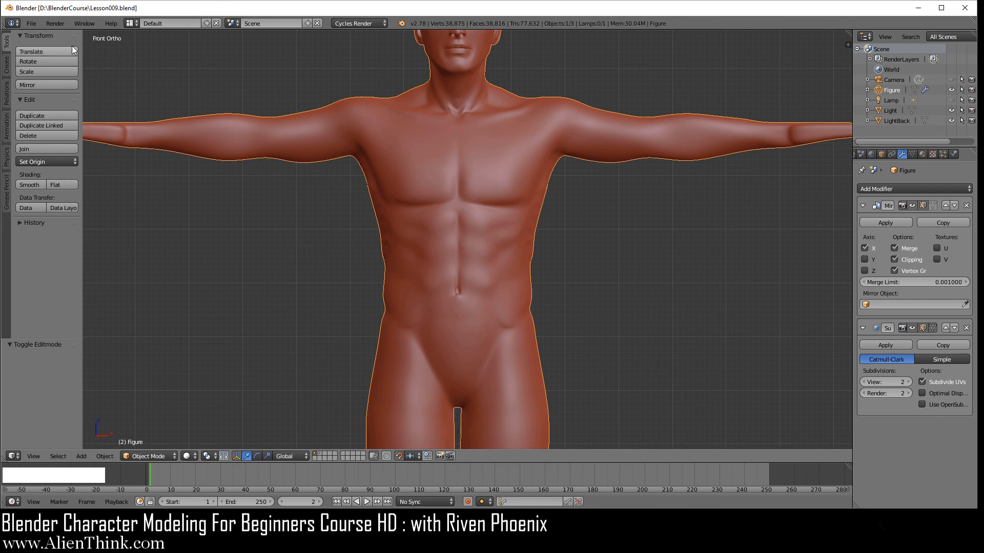
click(32, 23)
mouse_move(55, 56)
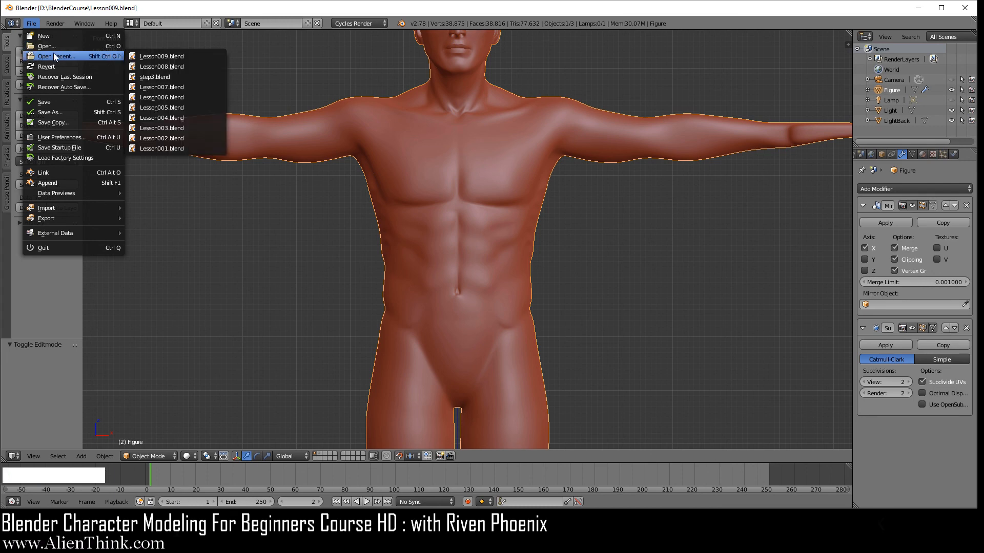
click(161, 77)
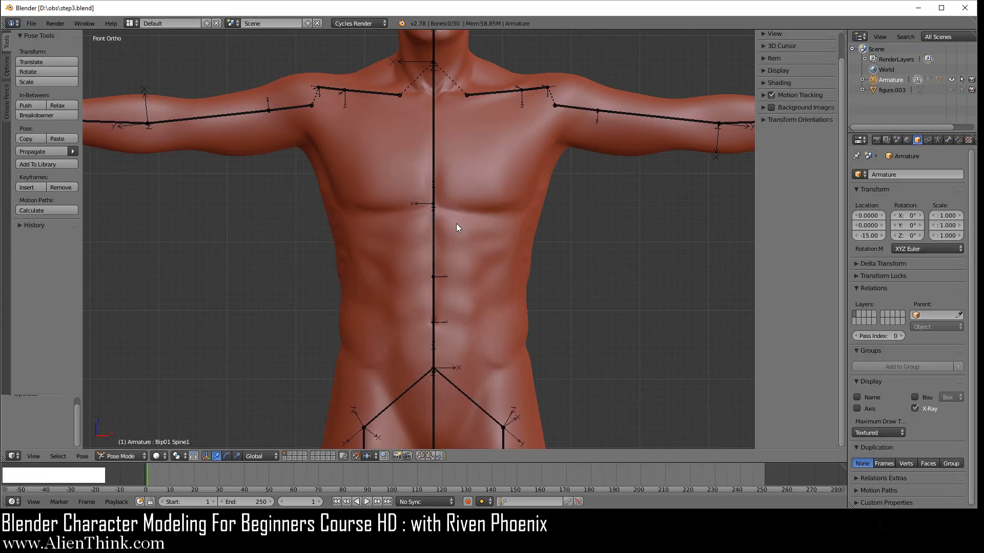
- Collapse the viewport's properties sidebar and check the torso with the armature temporarily hidden
scroll(475, 222, down, 1)
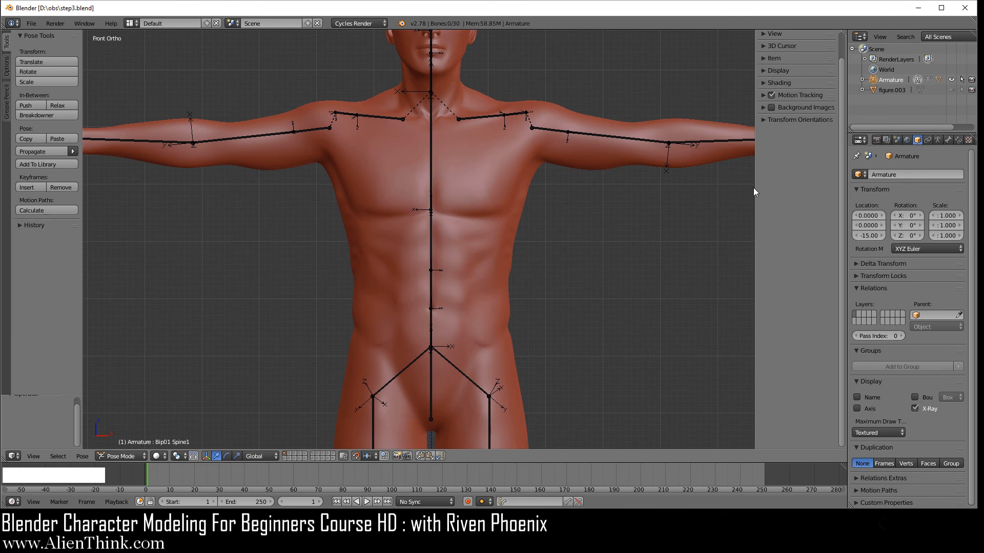
drag(754, 188, 830, 187)
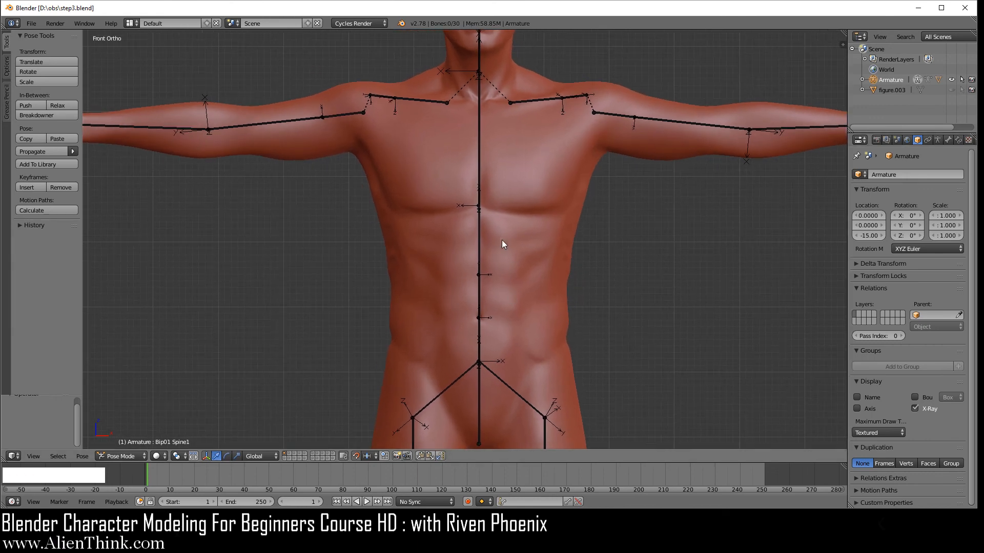
click(951, 79)
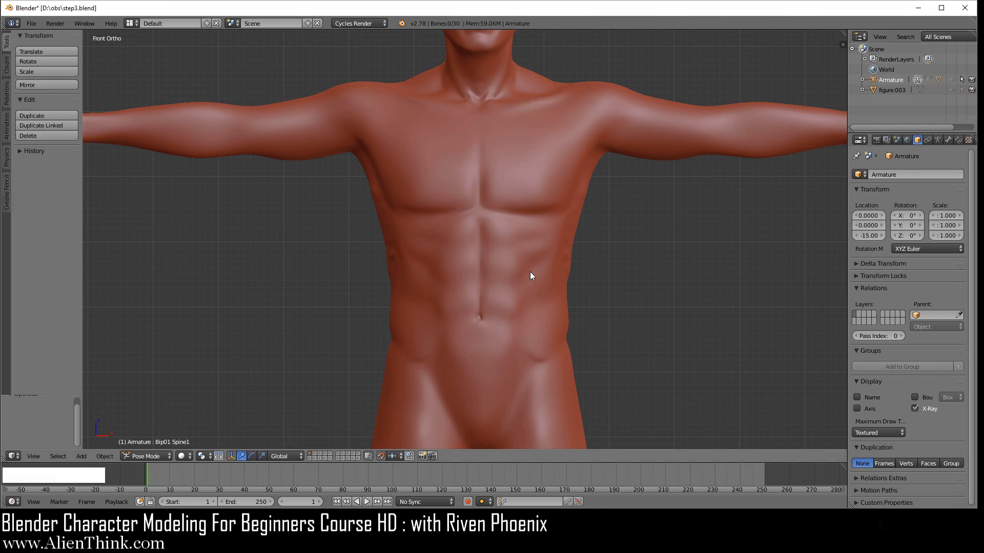
click(950, 79)
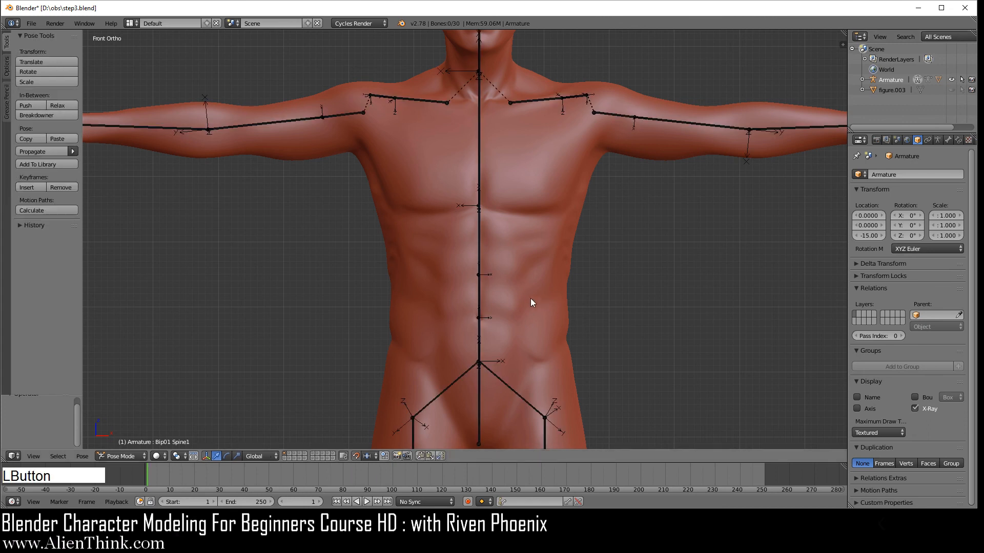
- Turn off snapping and trackball-rotate the chest bone Bip01 Spine1.001 by about -1.1° and -18.3°
right_click(481, 181)
click(356, 456)
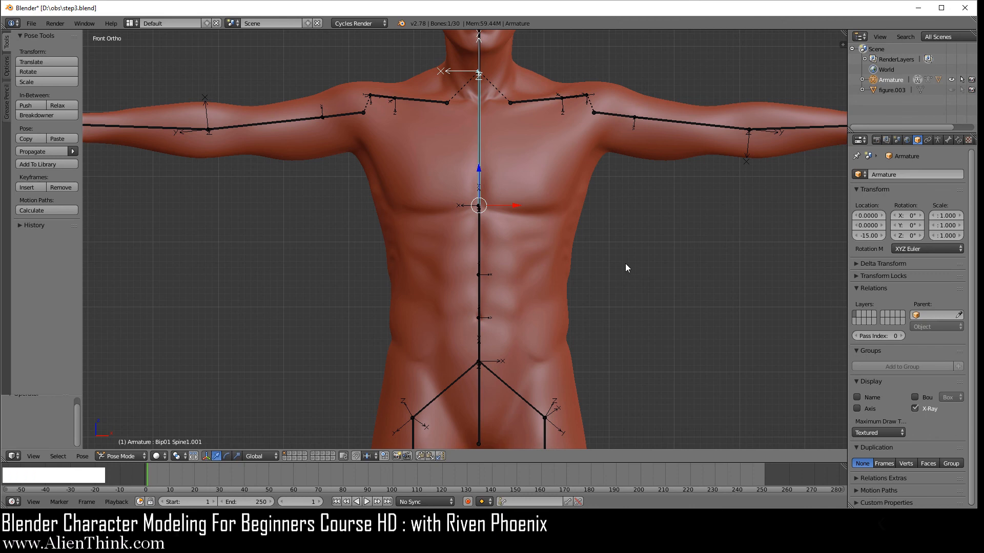
key(r)
key(r)
click(481, 251)
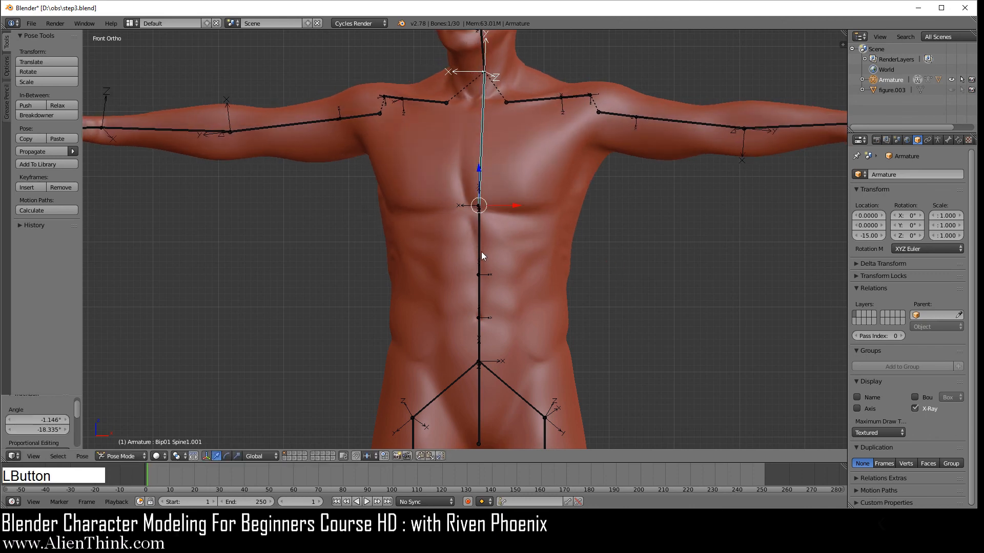
- Trackball-rotate the mid-torso bone Bip01 Spine1 by about 1.1° and -17.8° to continue the twist
right_click(481, 242)
key(r)
key(r)
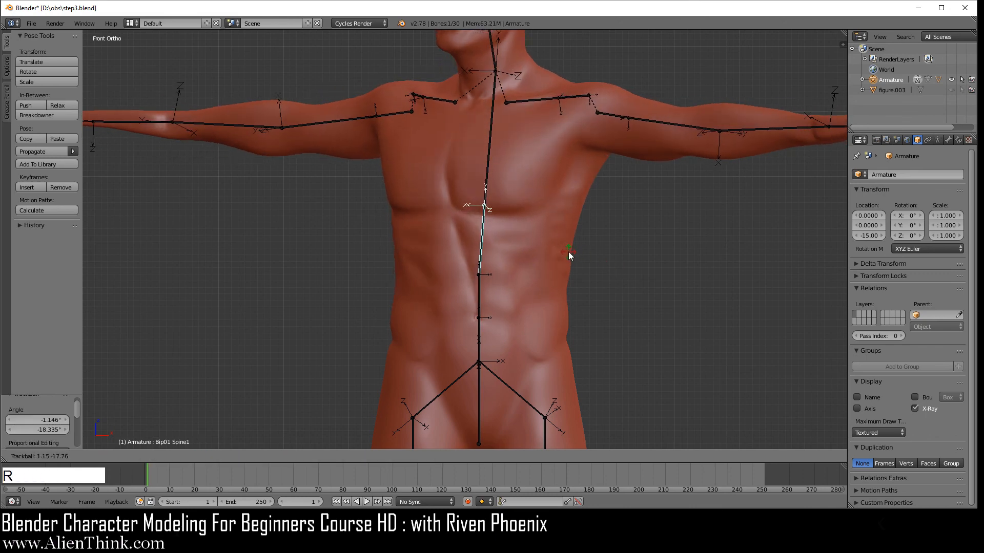
click(568, 251)
right_click(570, 289)
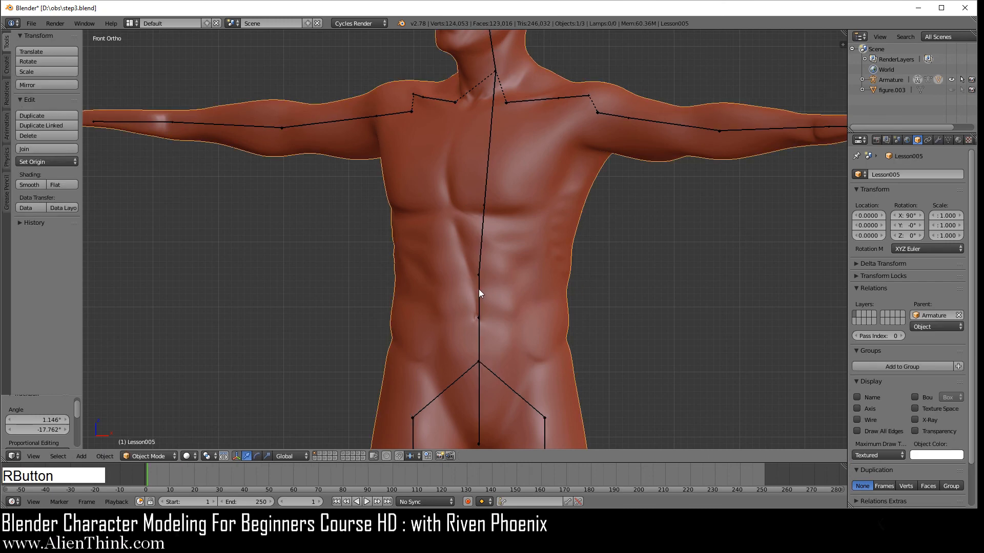
- Trackball-rotate the waist bone Bip01 Spine.001 by about -1.1° and -13.2°
right_click(478, 289)
key(r)
key(r)
click(577, 296)
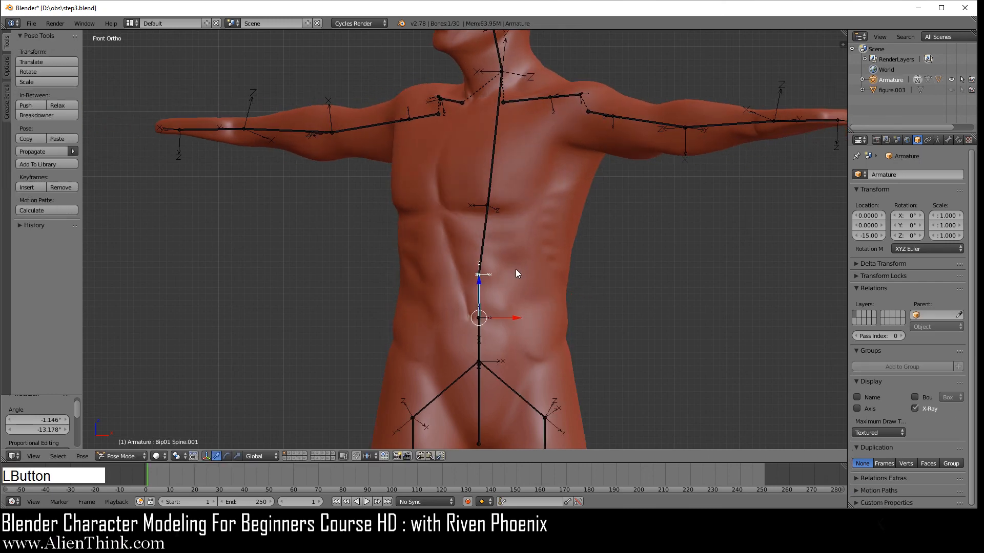
- Examine the twisted torso's deformation from both sides and the front, hiding the armature meanwhile and showing it again
key(1)
key(3)
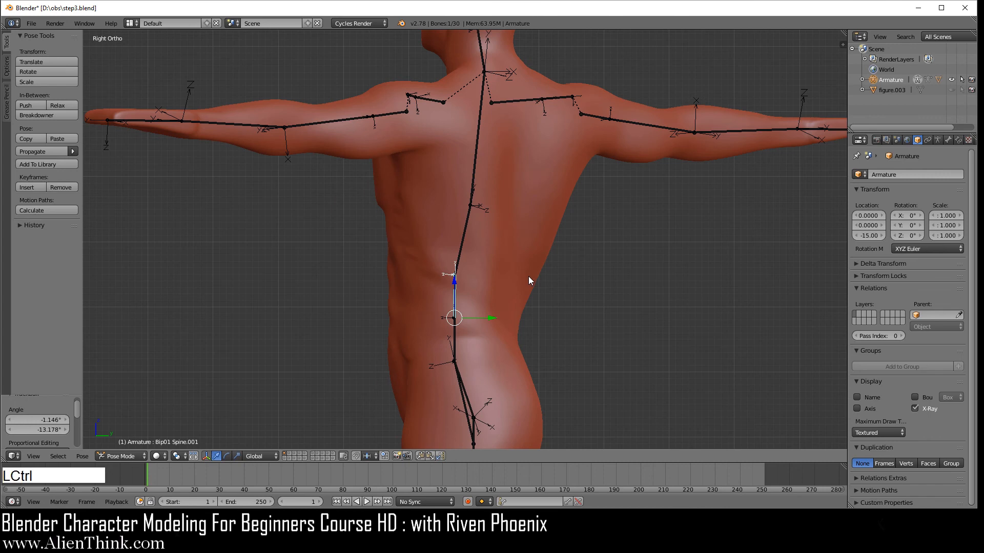
key(ctrl+KP_3)
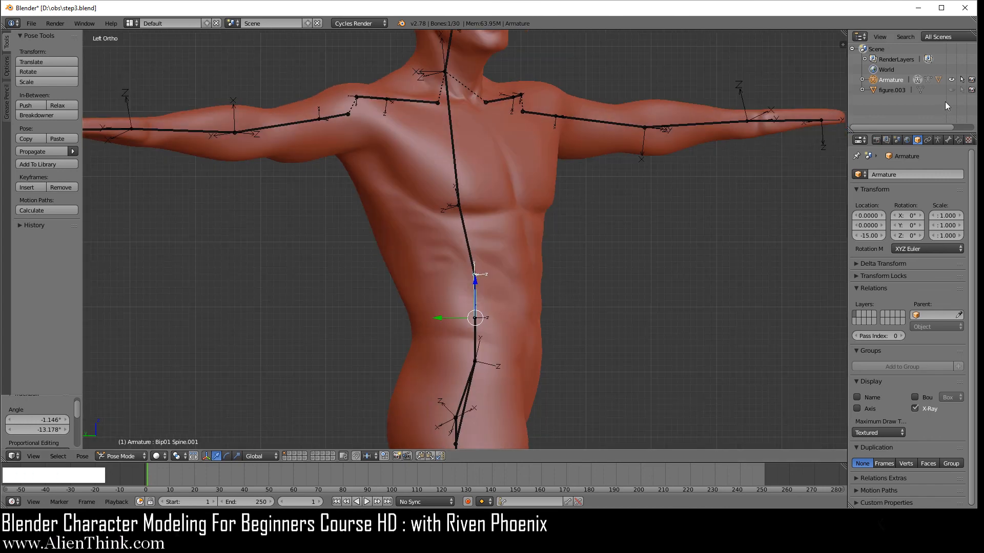
click(952, 80)
middle_drag(626, 216, 524, 233)
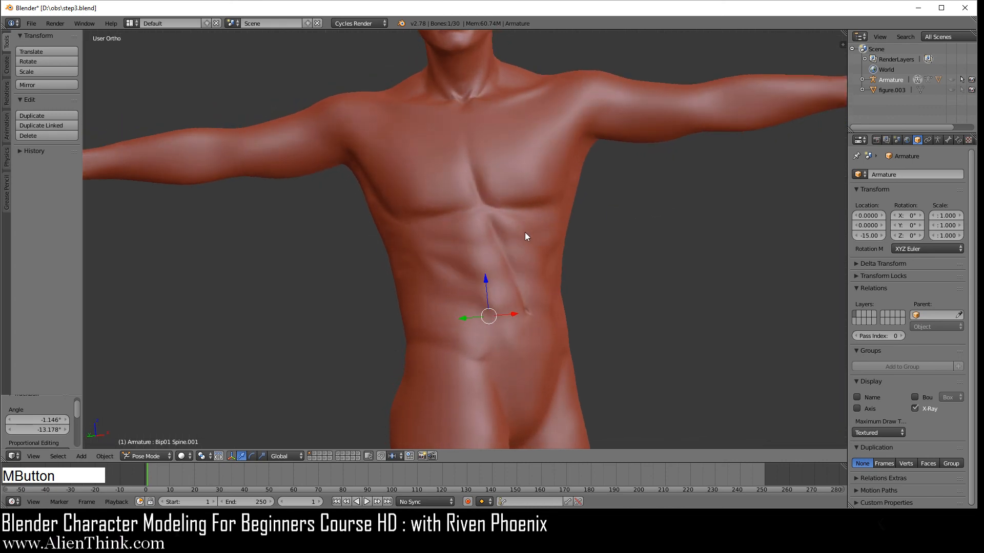
middle_drag(531, 363, 527, 198)
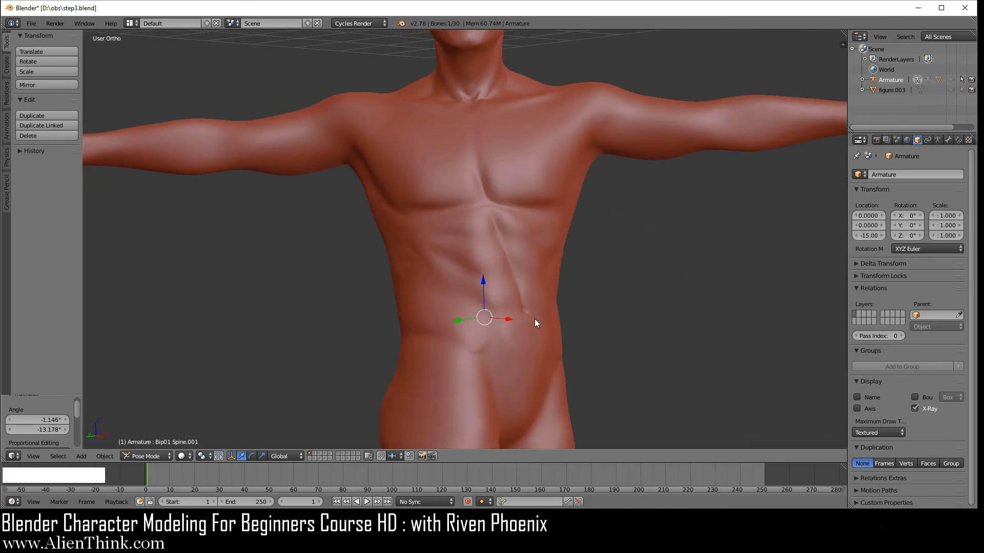
mouse_move(608, 257)
middle_down()
mouse_move(524, 241)
mouse_move(649, 255)
mouse_move(623, 256)
middle_up()
key(KP_1)
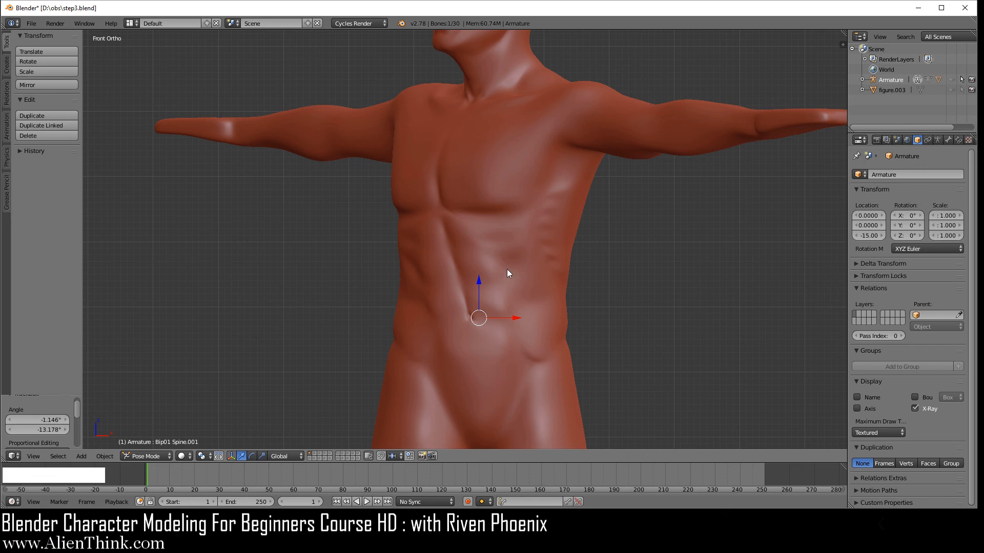
key(Tab)
click(952, 80)
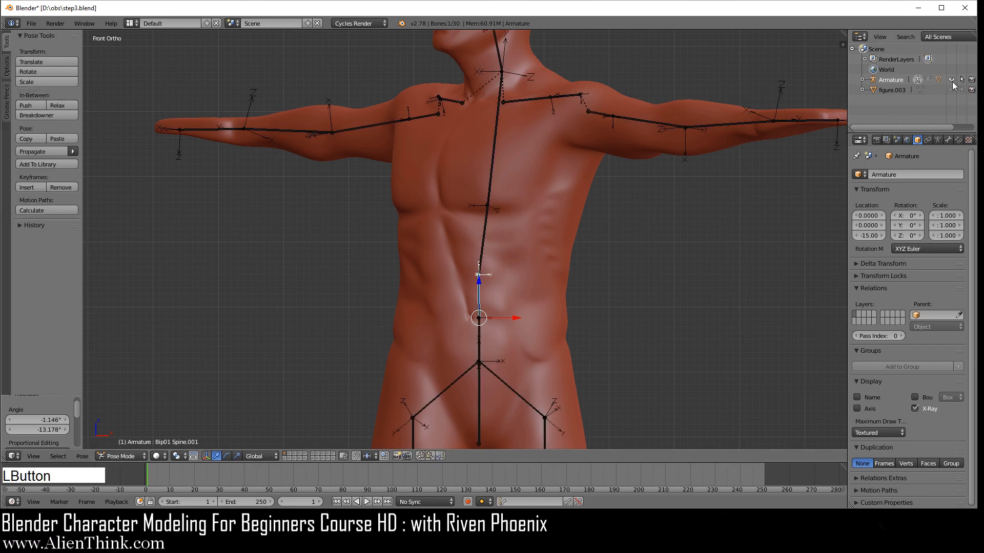
- Clear the rotation of all the armature's bones and deselect them
right_click(487, 235)
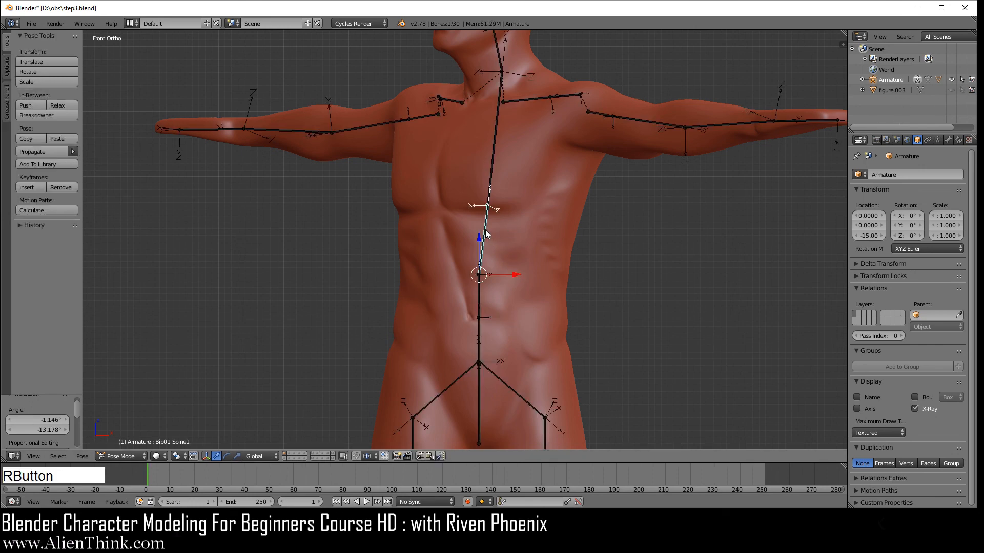
key(ctrl+a)
key(a)
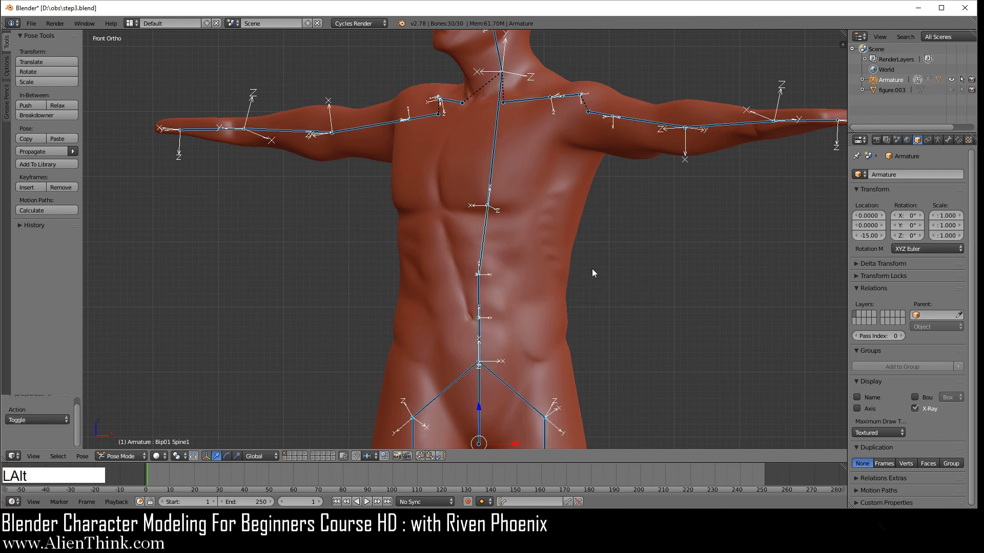
key(alt+r)
key(a)
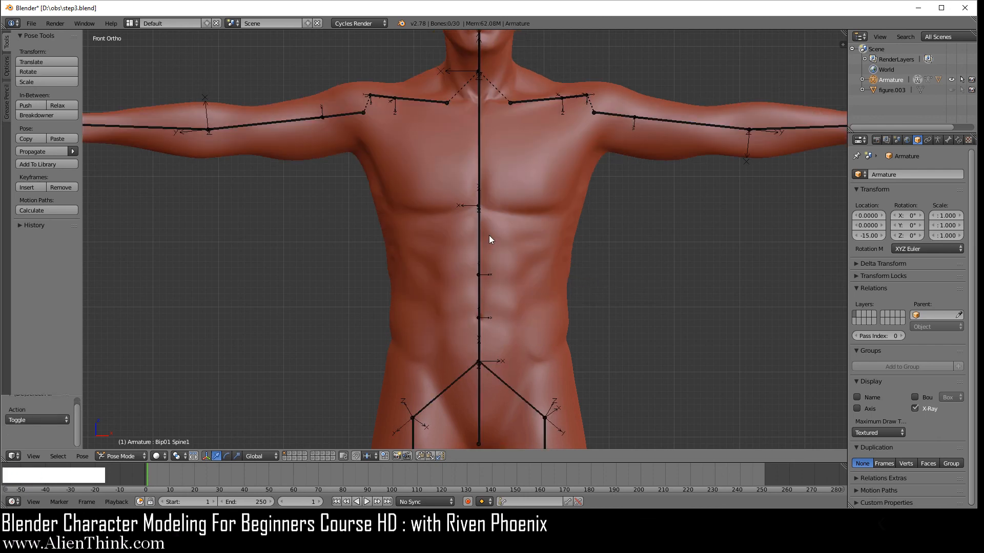
- In the right side view, bend the waist bone Bip01 Spine.001 forward by about 33°
key(KP_3)
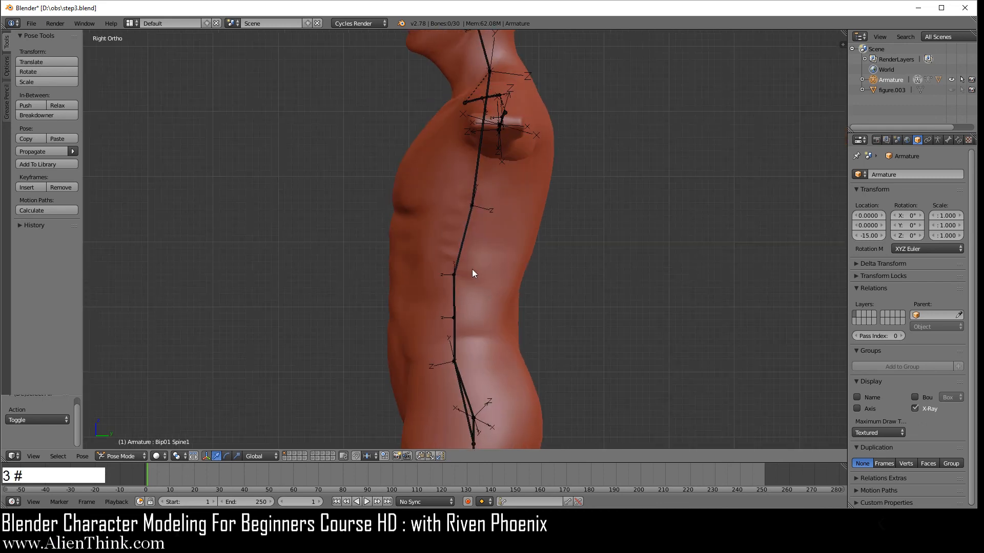
shift+middle_drag(472, 269, 527, 227)
right_click(511, 218)
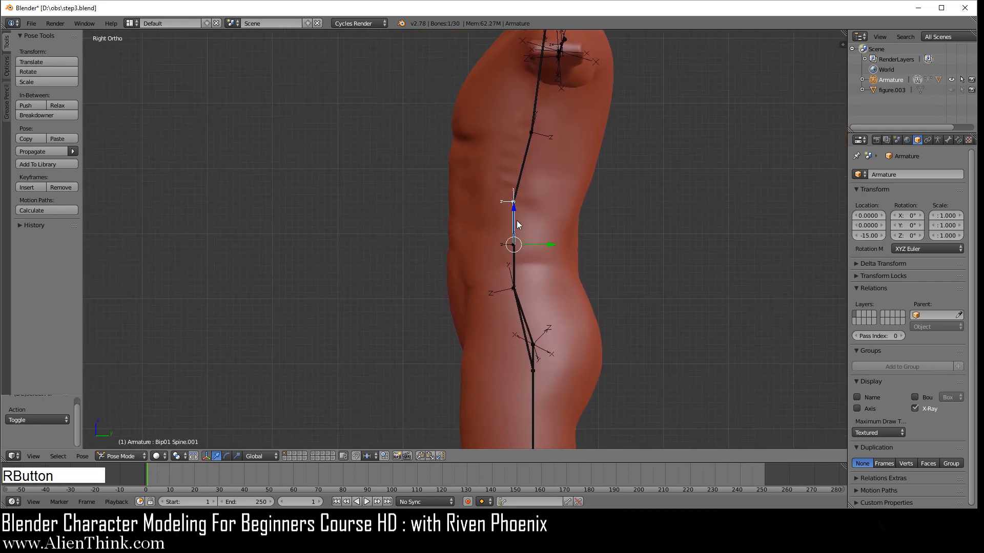
key(r)
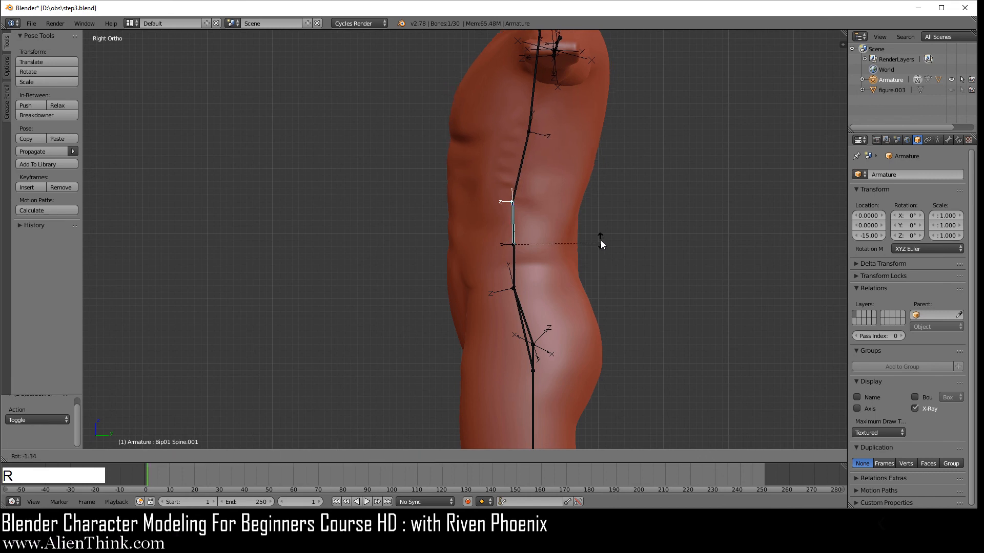
click(581, 203)
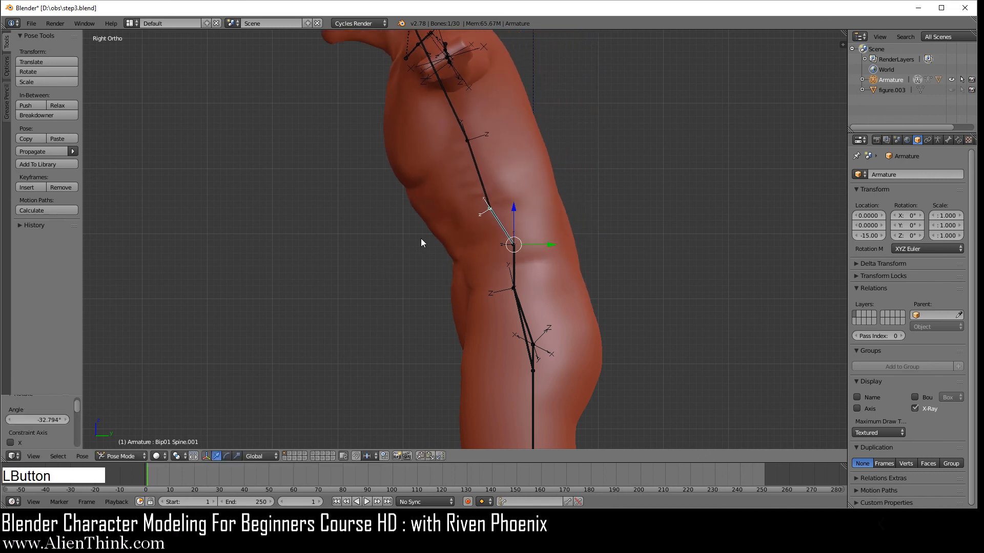
- Bend the mid-torso bone Bip01 Spine1 forward by about 33° in the side view
right_click(480, 177)
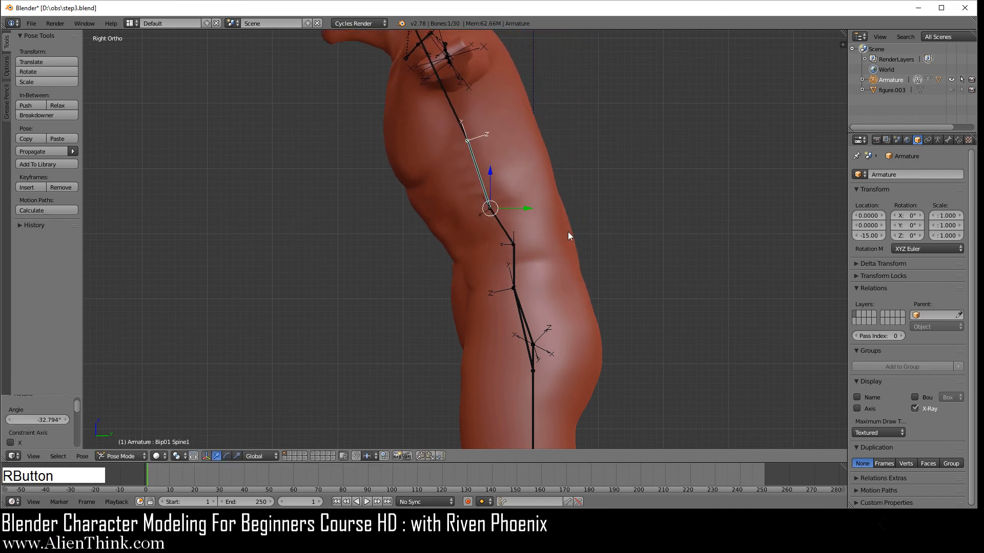
key(r)
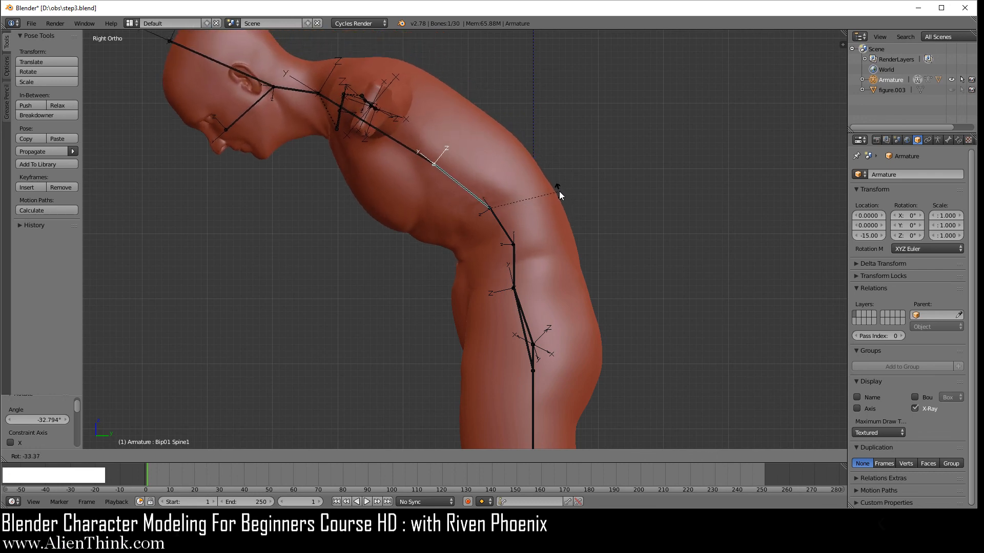
click(558, 192)
- Examine the abdomen's folds on the forward-bent figure with the armature hidden, and show the armature again in front view
middle_drag(413, 260, 440, 191)
scroll(500, 245, up, 4)
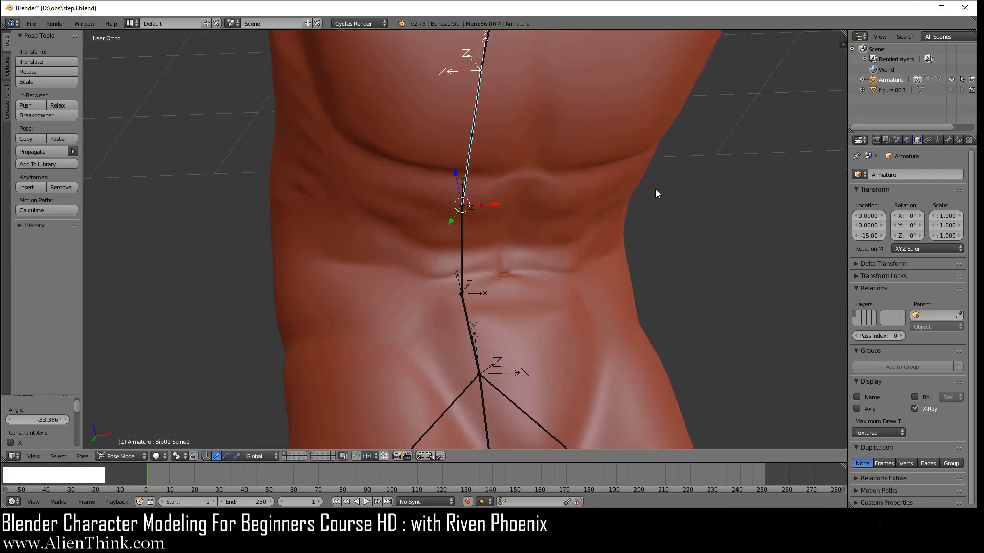
click(952, 80)
middle_drag(501, 272, 609, 296)
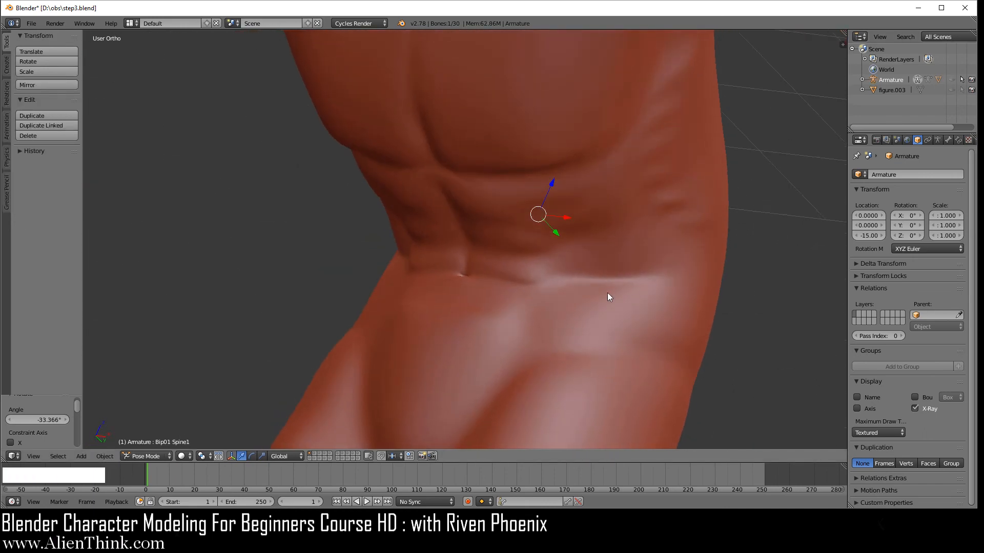
key(KP_1)
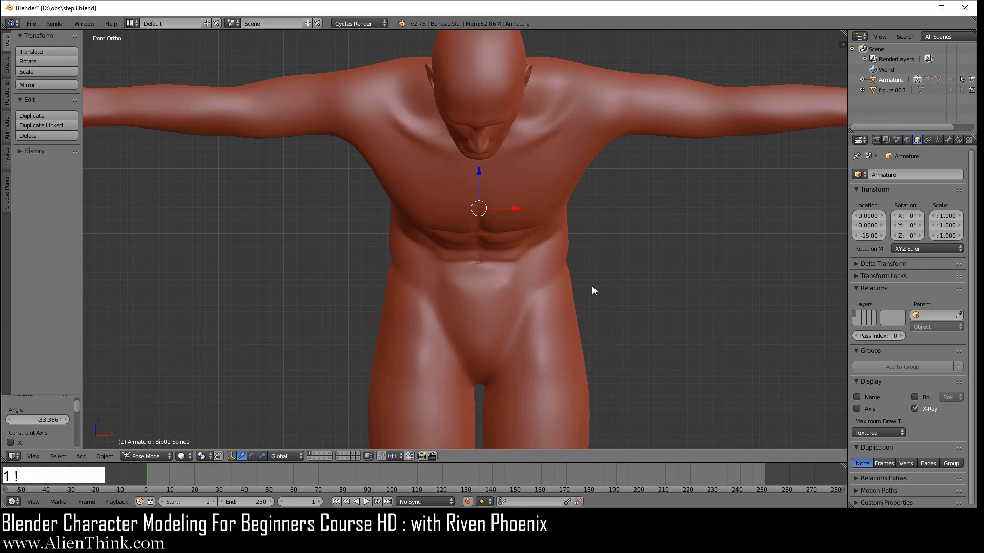
middle_drag(573, 295, 530, 272)
key(KP_1)
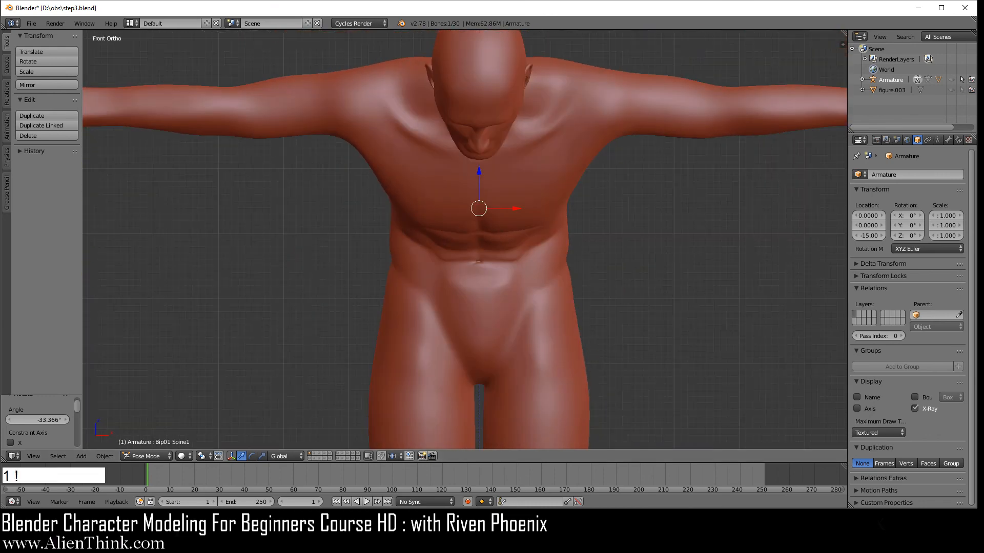
click(952, 79)
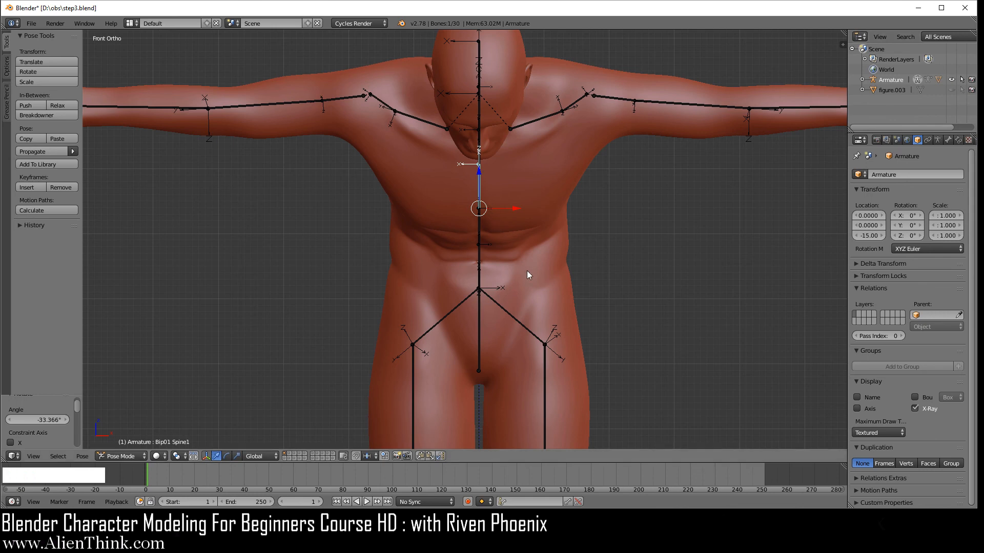
- Trackball-rotate the mid-torso bone Bip01 Spine1 by about -29.8° and -23.5° to twist the bent upper body
key(r)
key(r)
click(510, 249)
- Trackball-rotate the waist bone Bip01 Spine.001 by about -18.9° and -11.5°
right_click(484, 226)
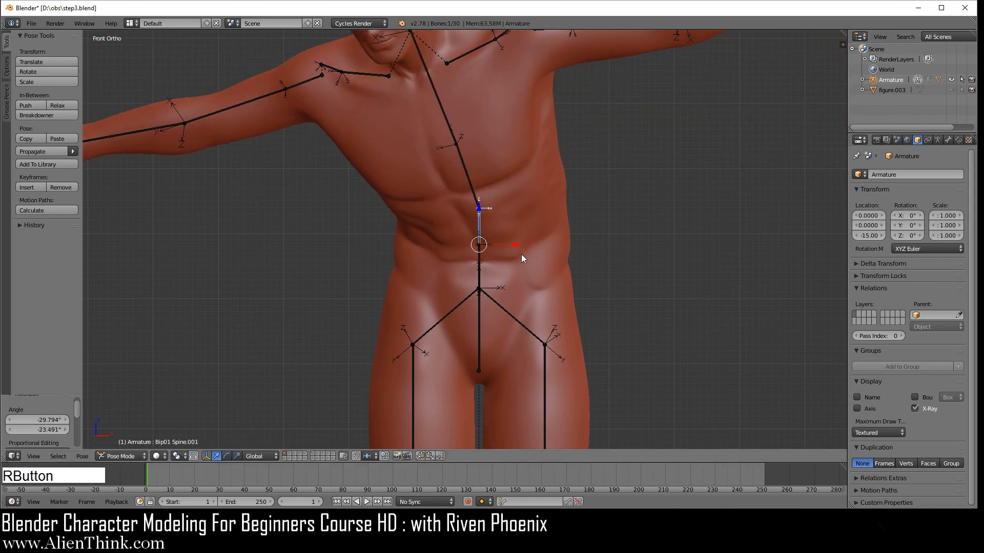
key(r)
key(r)
click(515, 243)
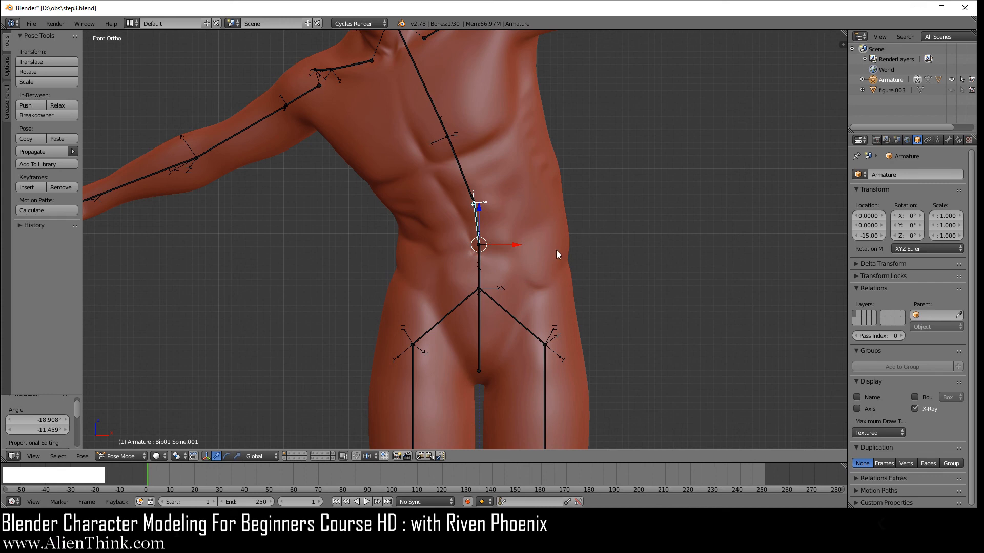
- Rotate the waist bone Bip01 Spine.001 by about -12.9° in front view to bend the upper body sideways
key(r)
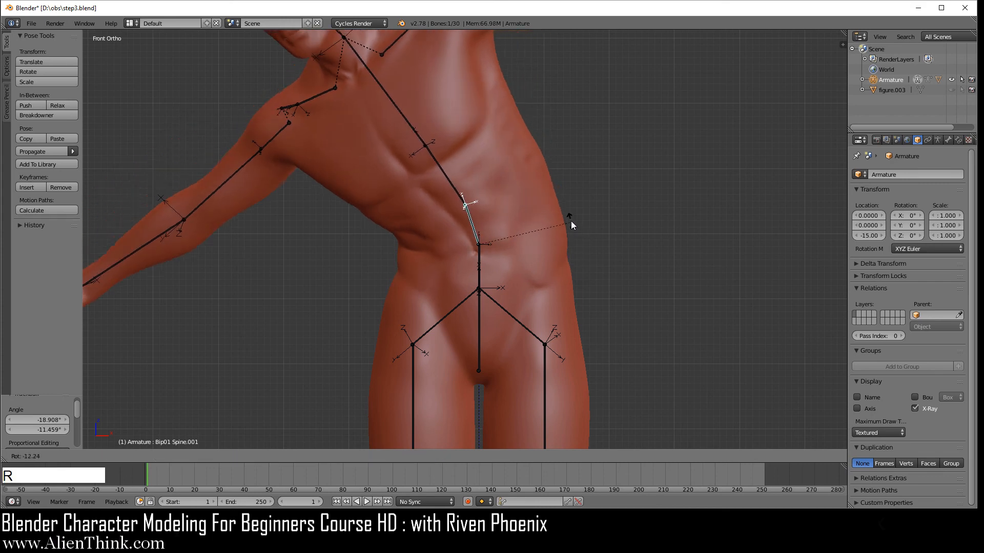
click(571, 220)
middle_drag(366, 246, 467, 264)
scroll(421, 239, up, 2)
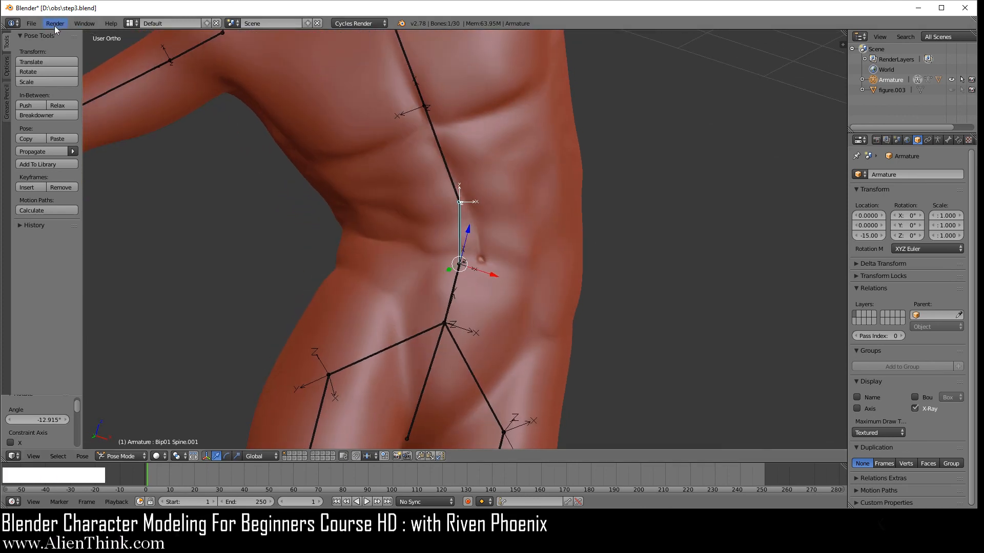
- Reopen the recent file Lesson009.blend in place of the posed step3.blend
click(37, 24)
mouse_move(54, 56)
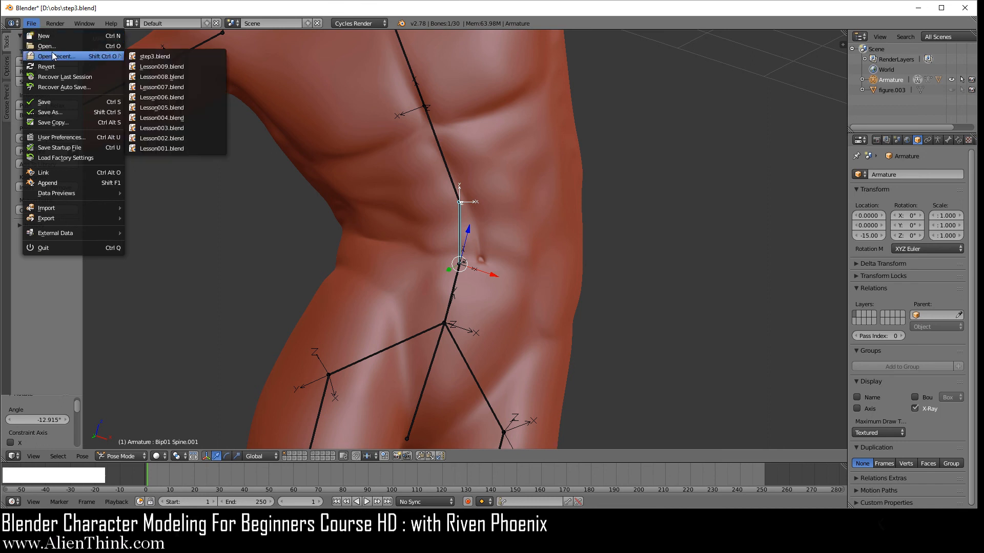
click(177, 66)
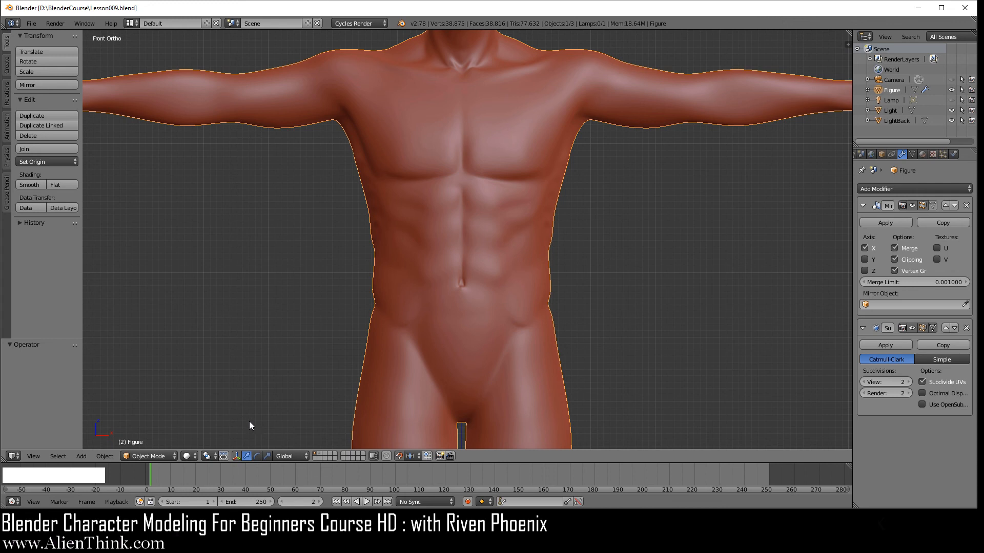
- Switch the viewport shading to Rendered and additionally show the layer that holds the lights to illuminate the figure
click(193, 457)
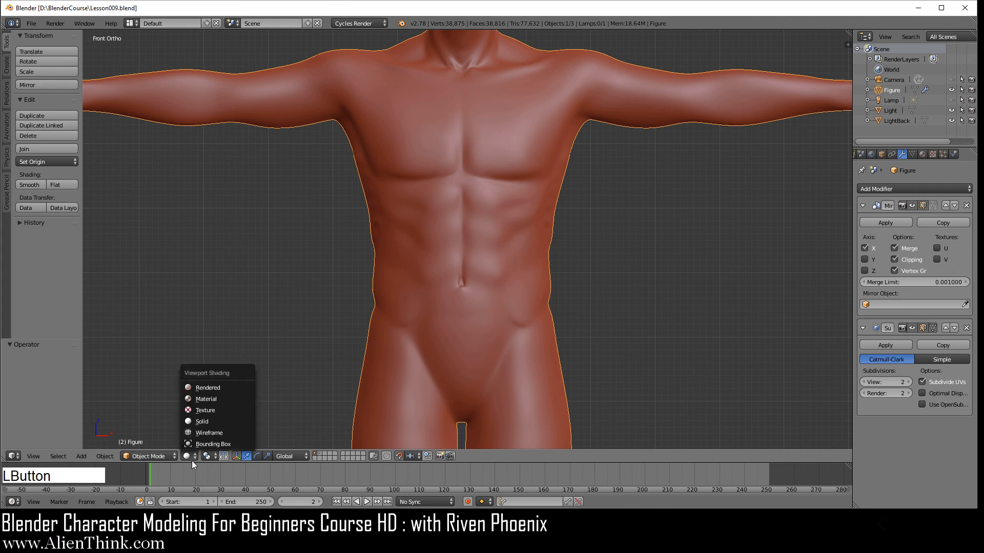
click(210, 387)
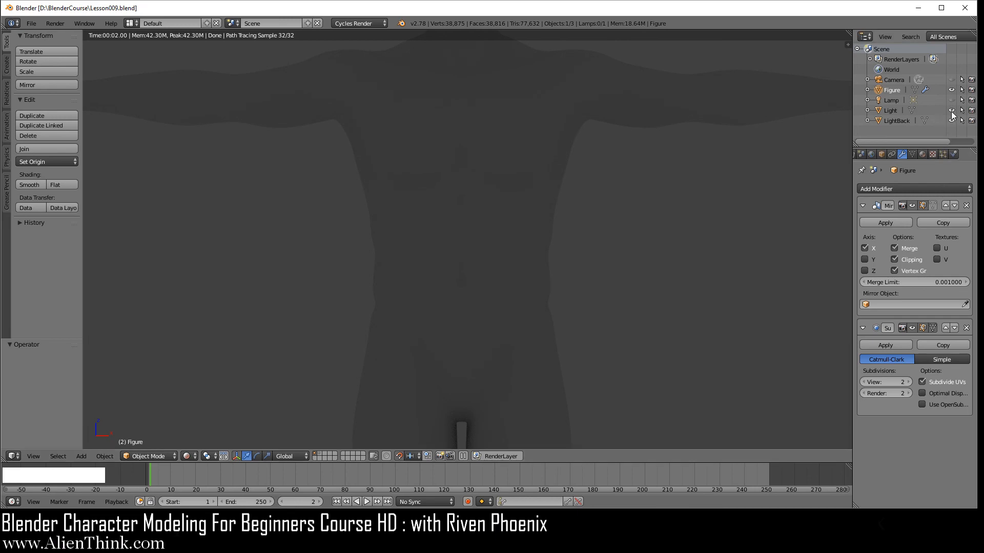
shift+click(321, 455)
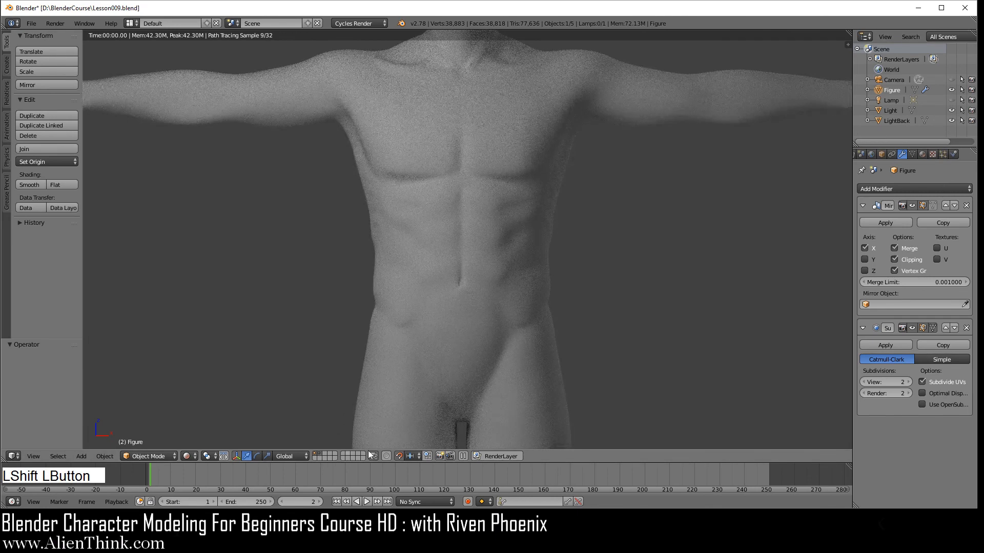
- Frame the rendered figure's head and torso in front view and save the scene over Lesson009.blend
shift+middle_drag(478, 251, 495, 298)
shift+middle_drag(548, 313, 573, 336)
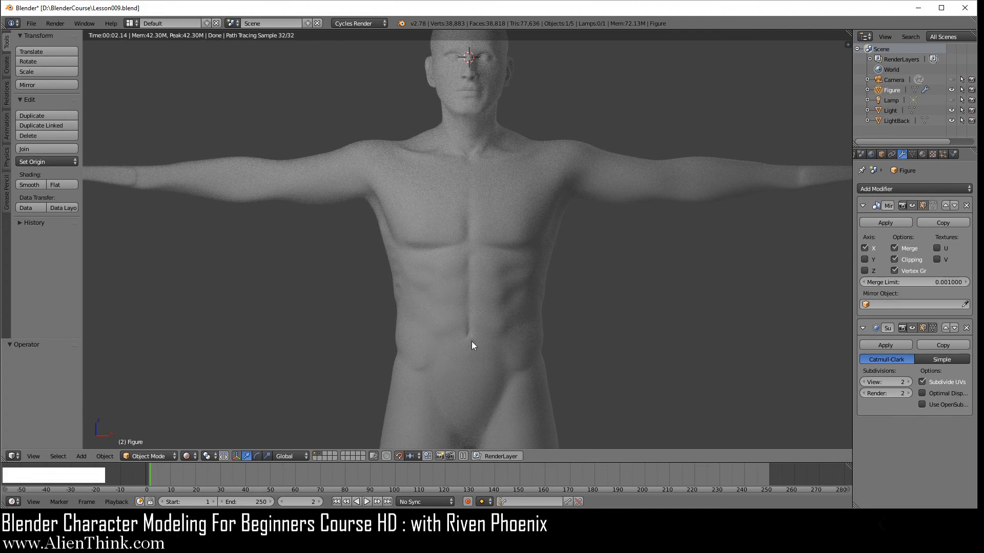
middle_drag(488, 259, 571, 272)
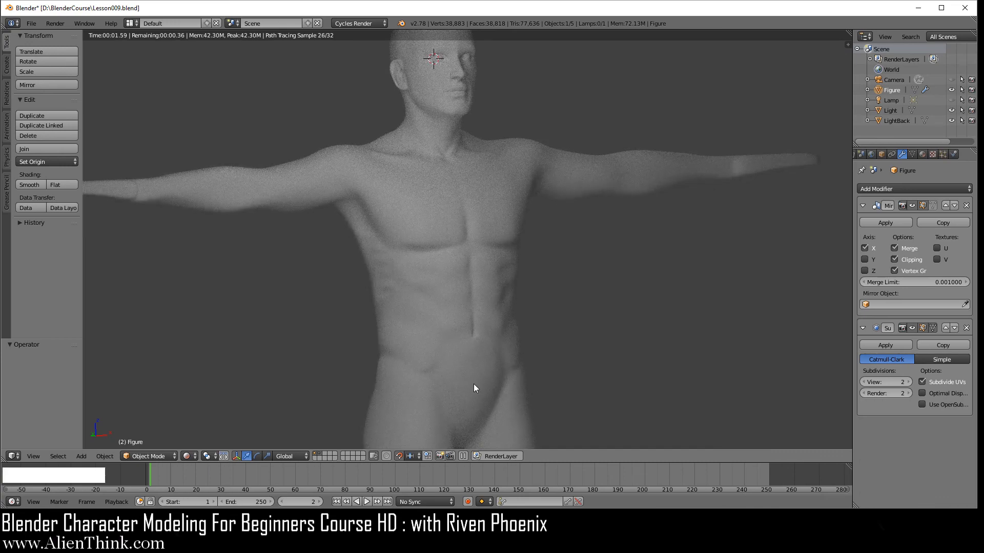
key(KP_1)
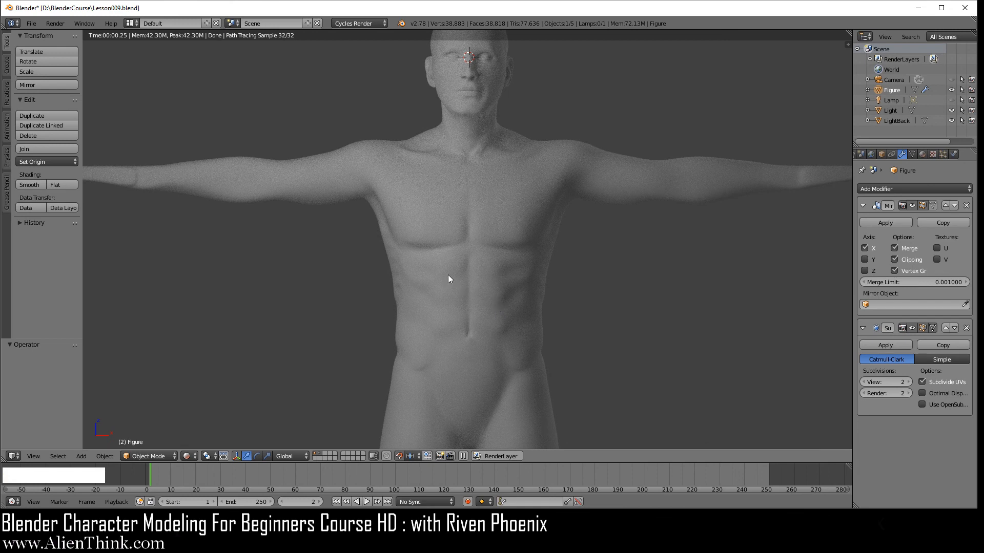
click(34, 24)
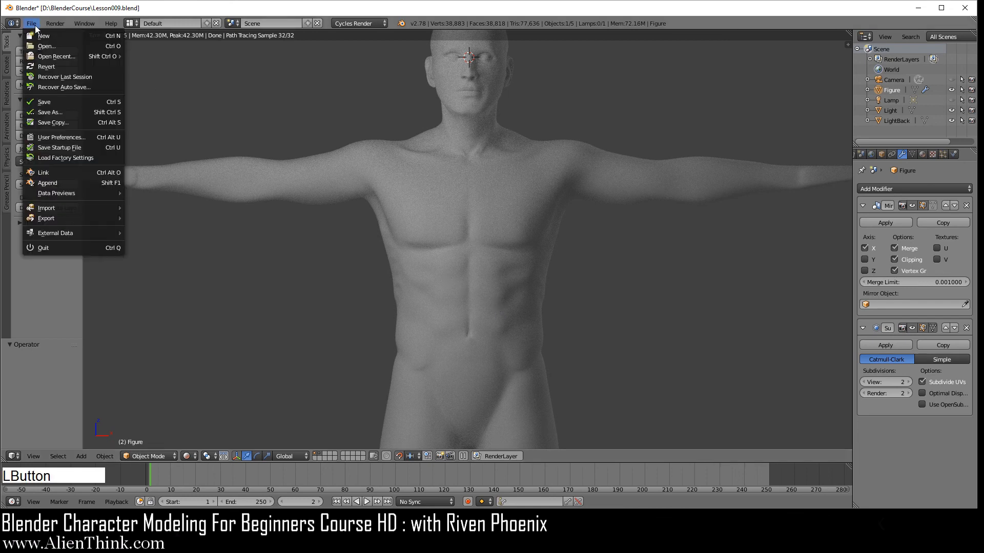
click(57, 101)
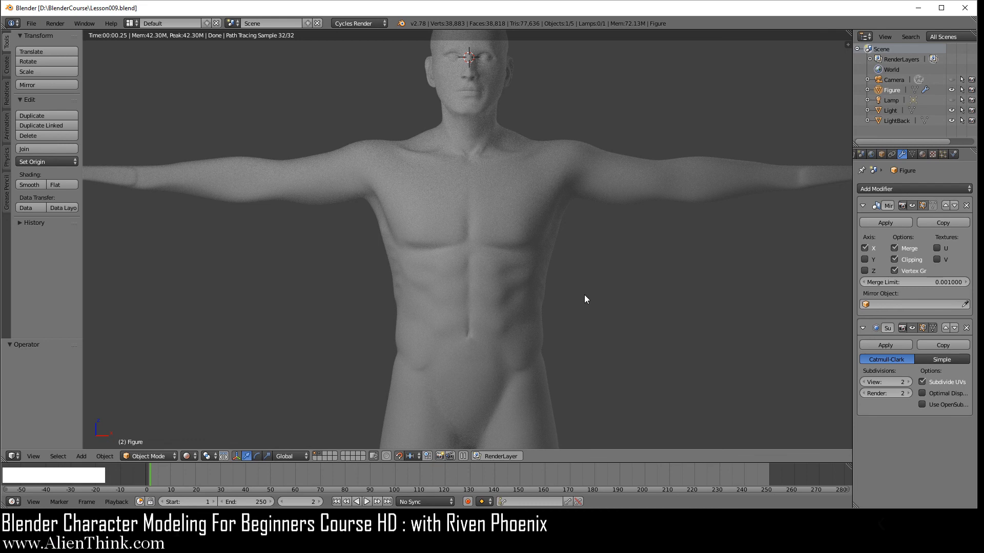